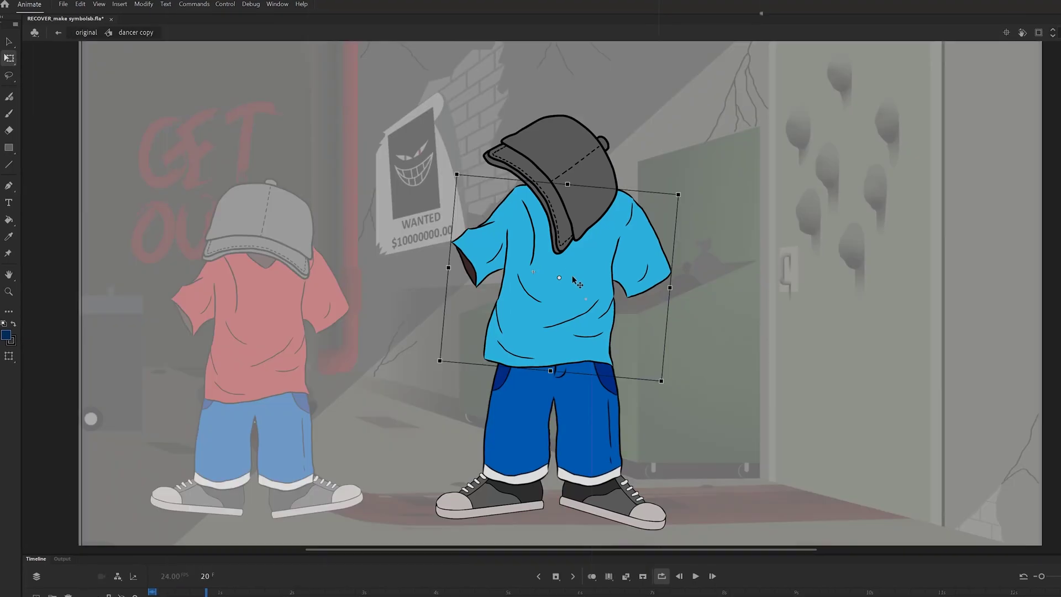
double_click(571, 267)
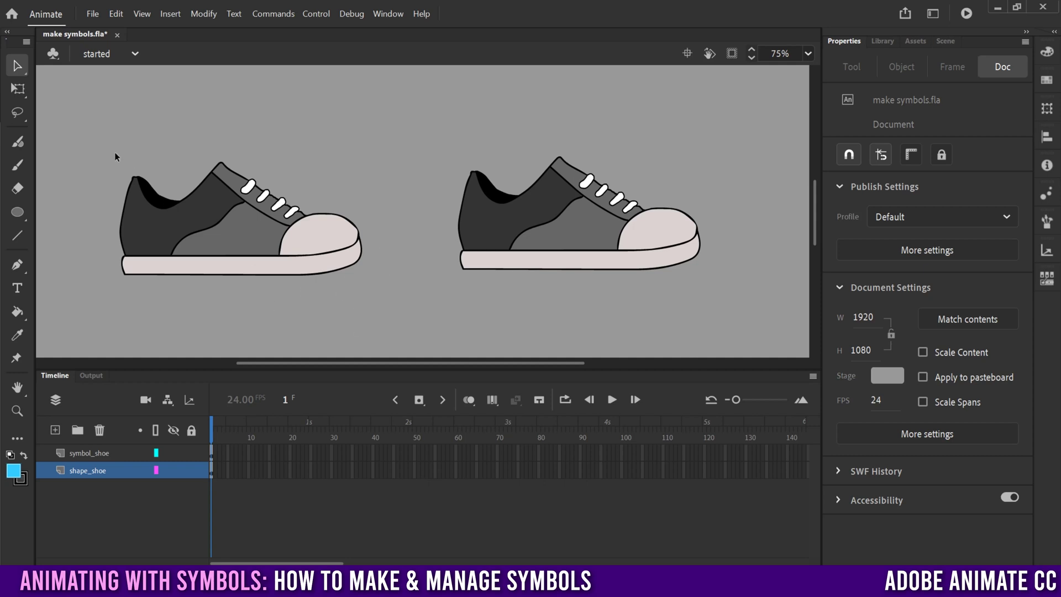
- Select the whole shape shoe and the whole symbol shoe in turn to compare their object properties
drag(81, 129, 407, 316)
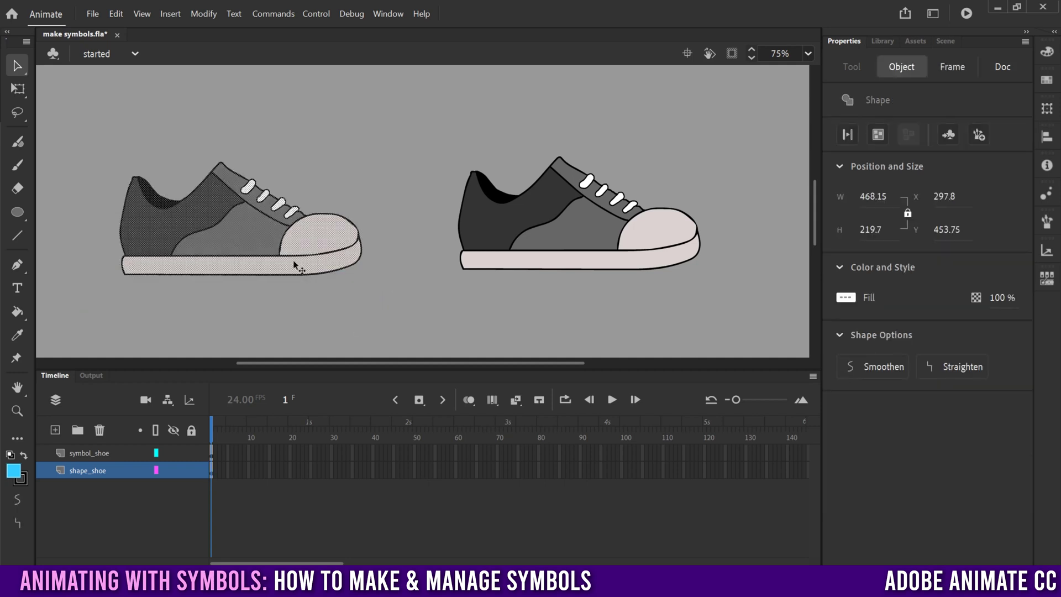
drag(426, 118, 652, 309)
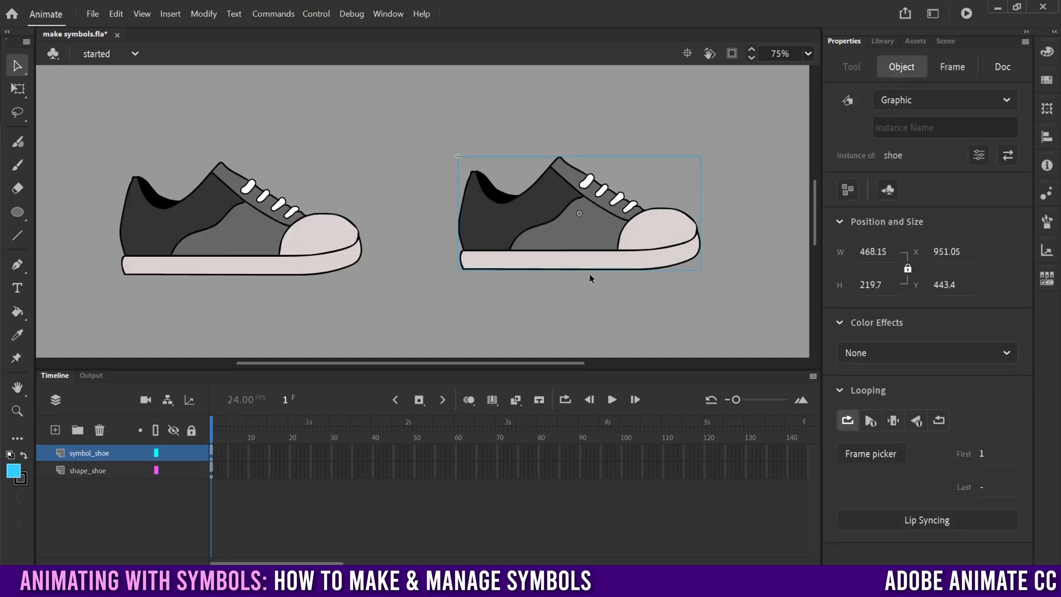
click(309, 168)
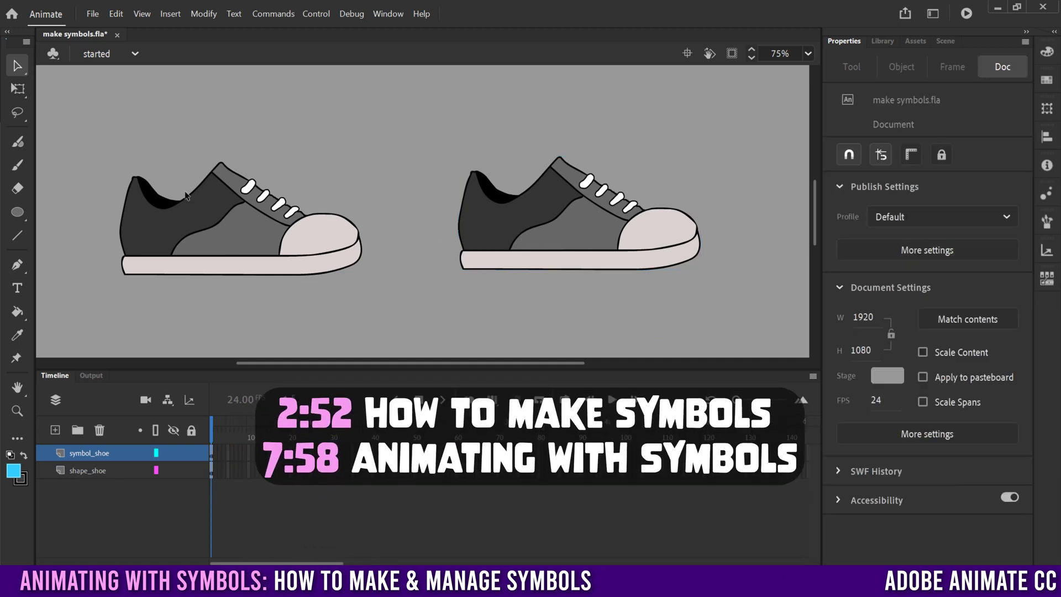
- Examine the shape shoe's individual fills by selecting the dark heel, grey side, toe cap and sole one at a time
click(155, 236)
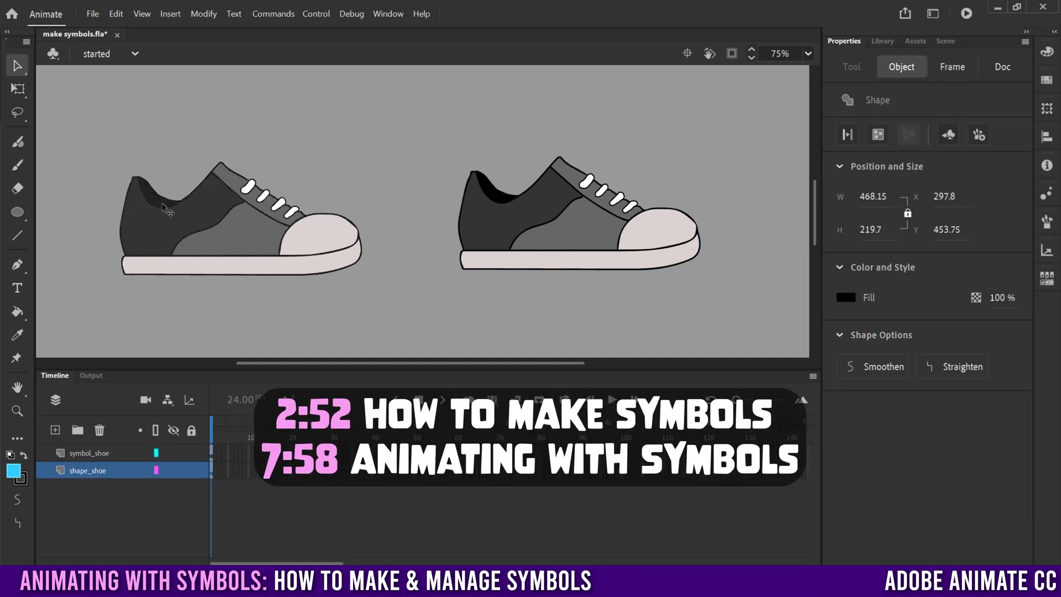
click(244, 212)
click(273, 241)
click(326, 236)
click(241, 272)
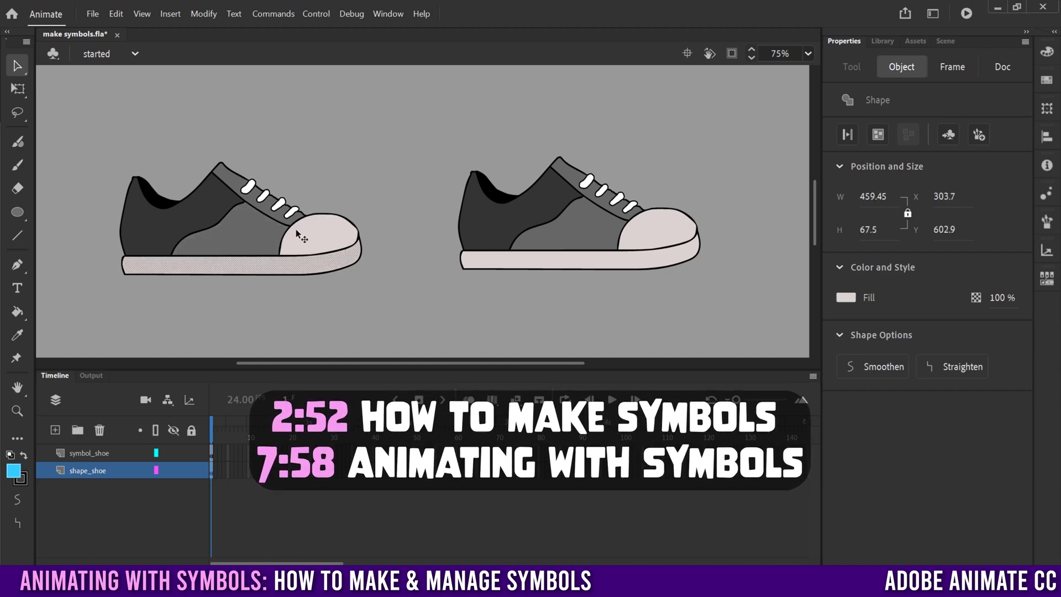
- Paint a small blue brush blob and draw a blue oval with a black outline, about 180 by 93 px, above the shape shoe
key(b)
mouse_move(72, 107)
mouse_down()
mouse_move(117, 91)
mouse_move(110, 101)
mouse_up()
key(o)
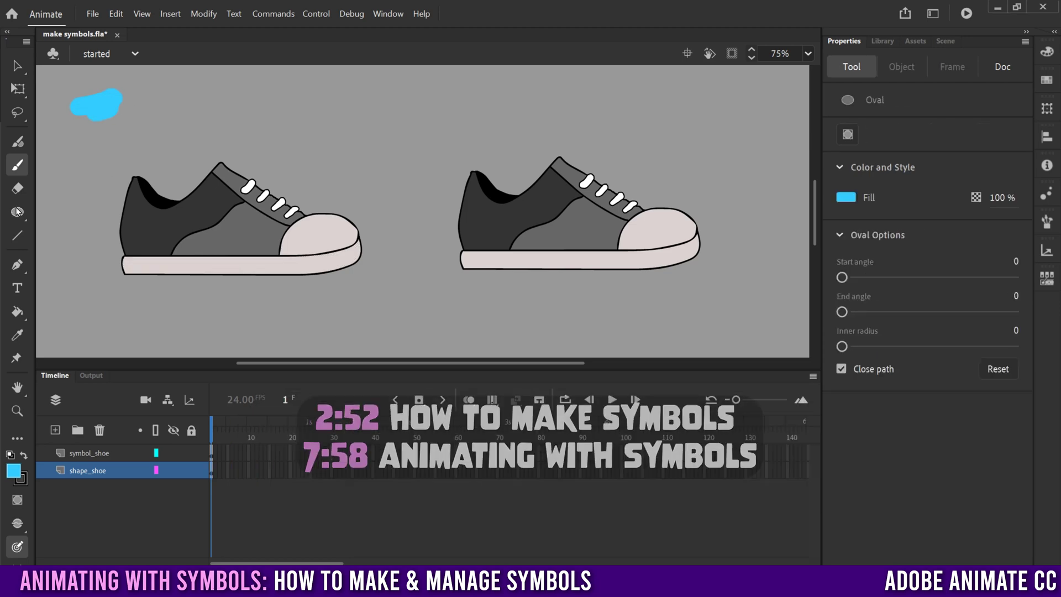
drag(210, 86, 304, 136)
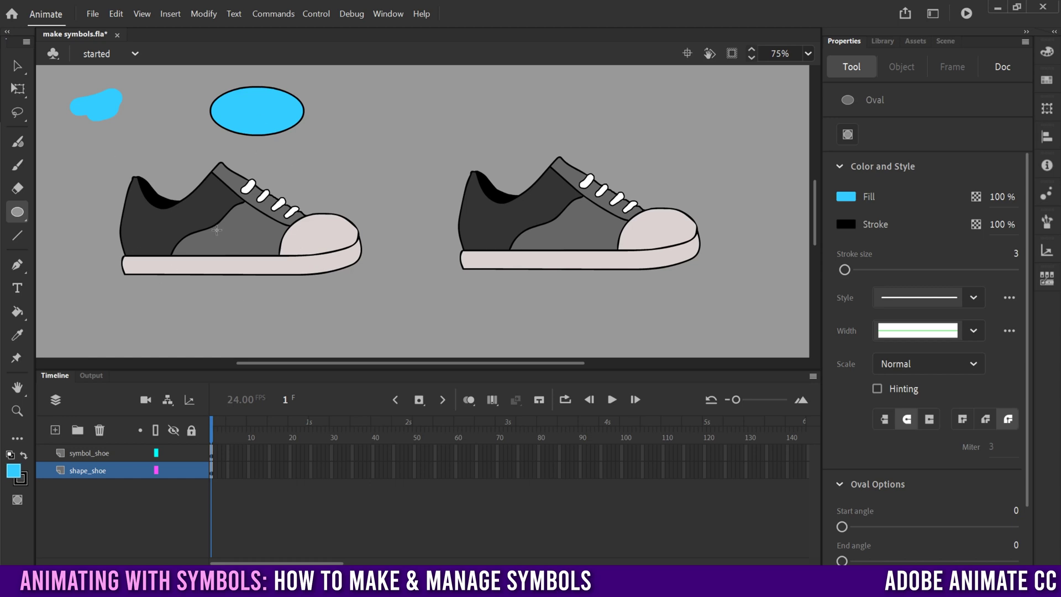
- Recolour the oval's fill bright green with the Paint Bucket
click(18, 311)
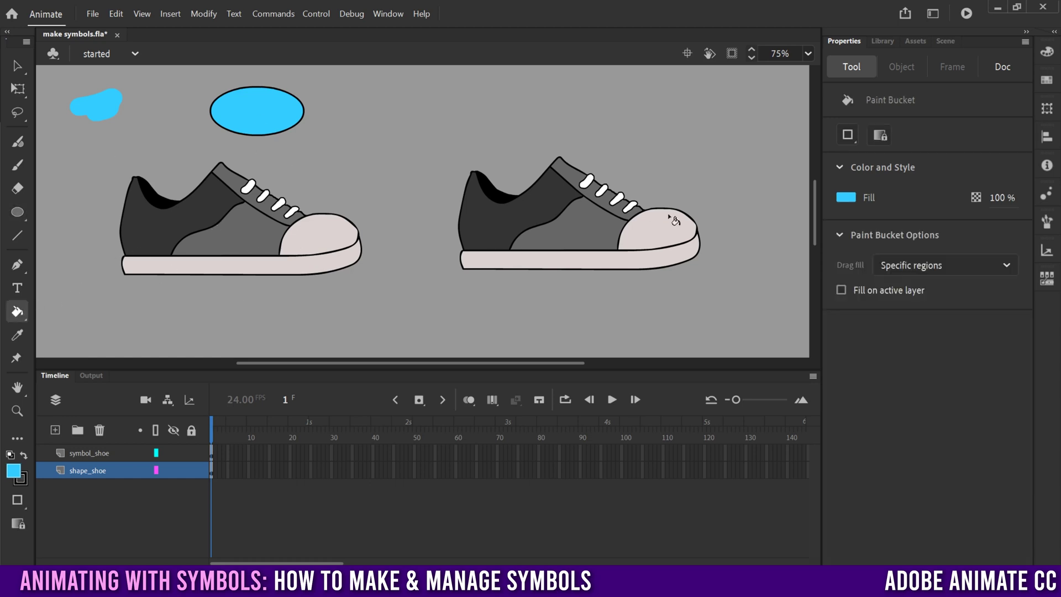
click(847, 197)
click(783, 268)
click(254, 113)
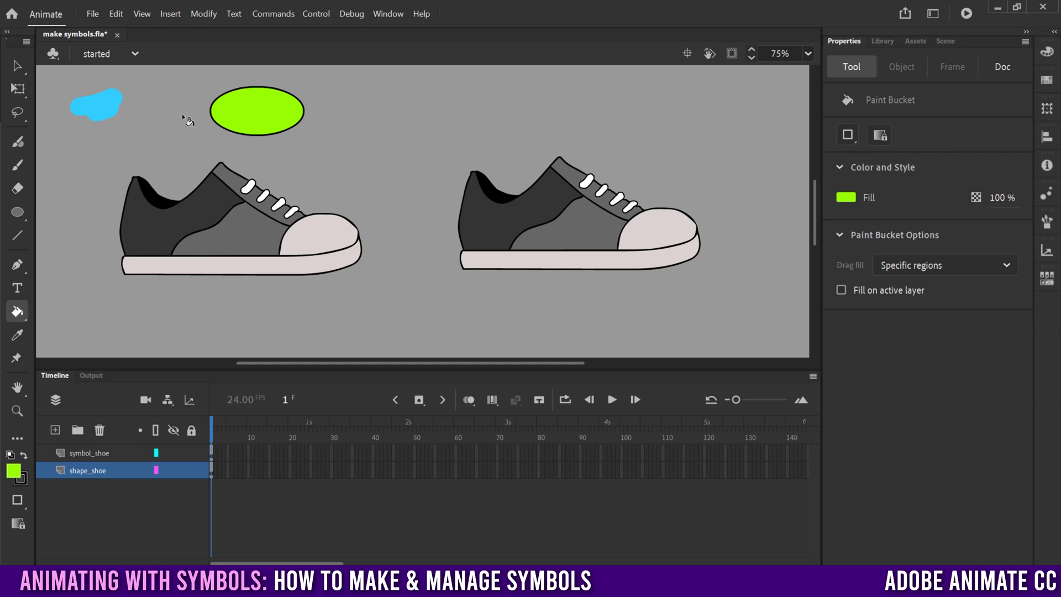
- Select a part of the shape shoe, the green oval and the blue blob individually to examine their shape properties
key(v)
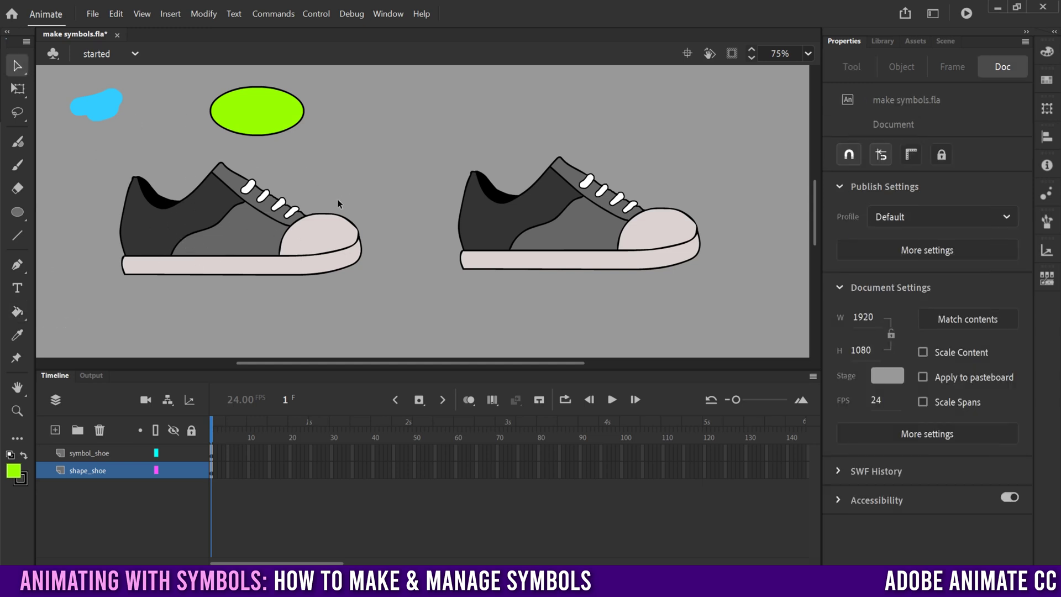
click(177, 228)
click(263, 119)
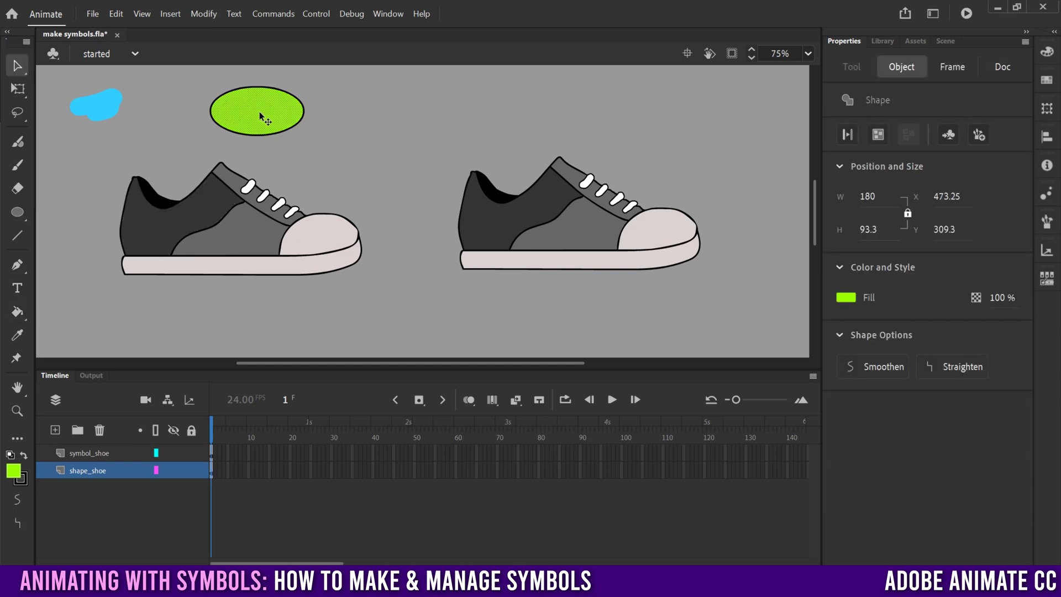
click(108, 104)
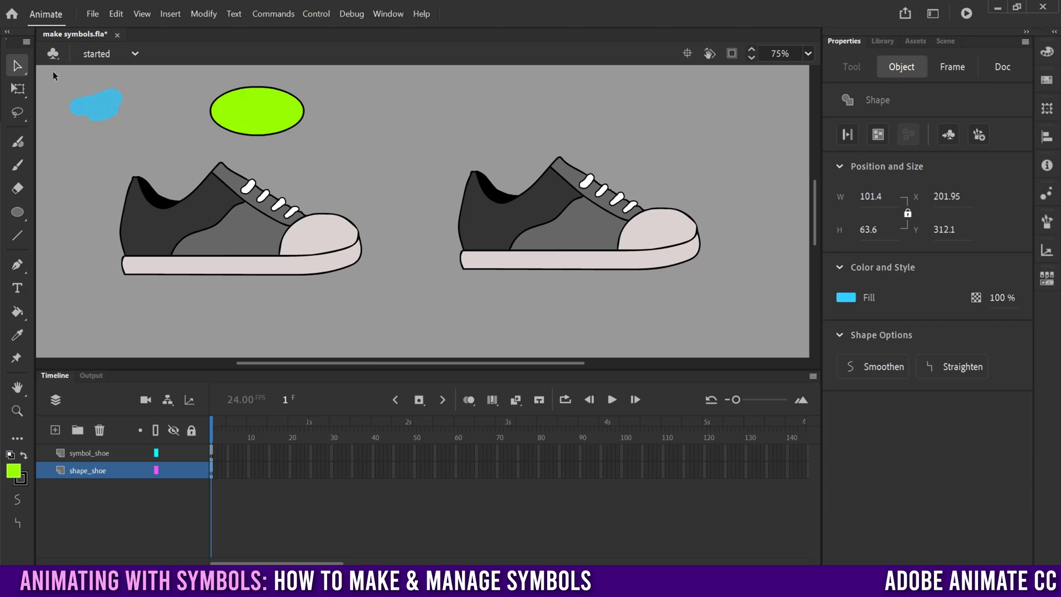
- Delete the blue blob and the green oval above the shape shoe
mouse_move(53, 73)
mouse_down()
mouse_move(165, 98)
mouse_move(406, 232)
mouse_move(393, 321)
mouse_up()
drag(45, 78, 356, 150)
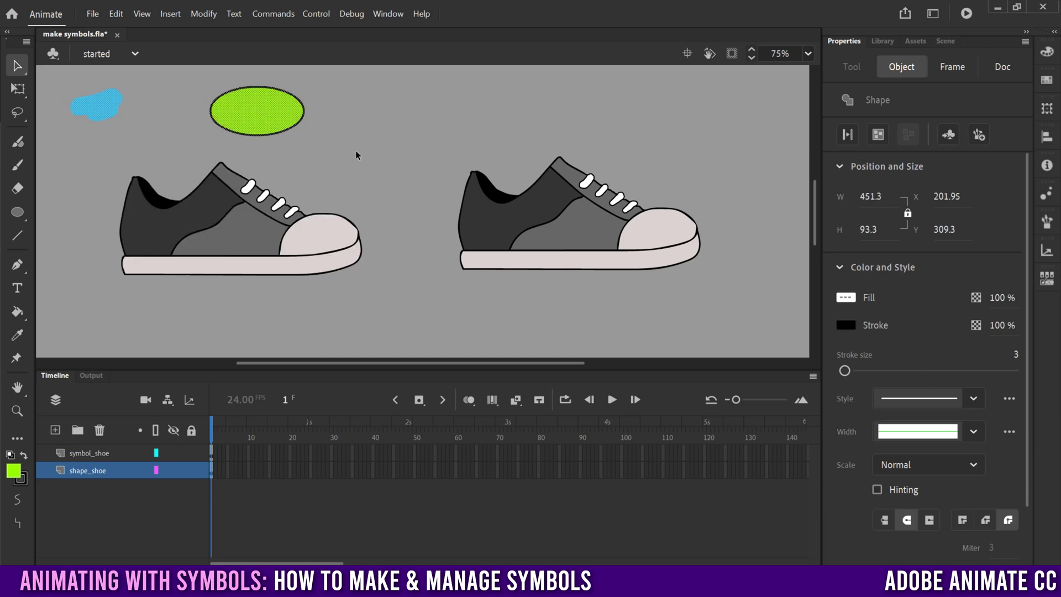
key(Delete)
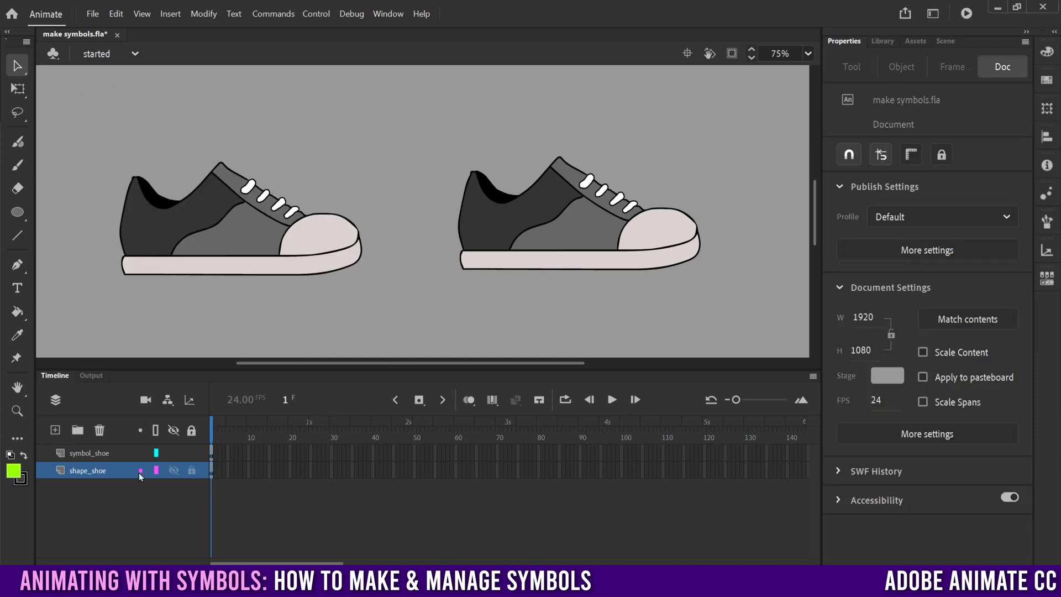
- Select all artwork on the shape_shoe layer, and move the shoe symbol slightly to X 937.75, Y 435.4
click(95, 472)
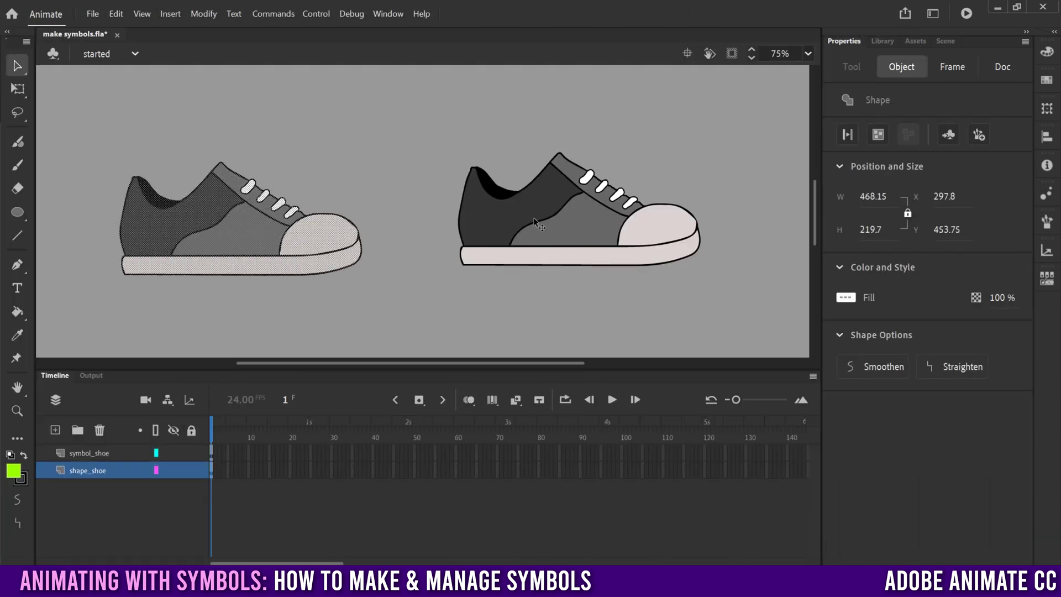
click(564, 212)
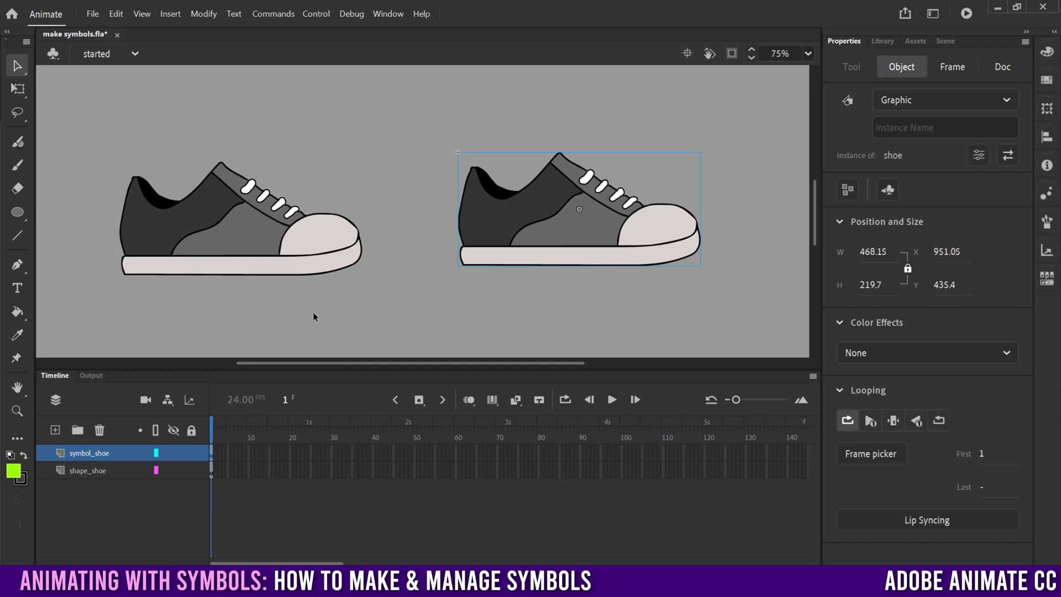
mouse_move(545, 217)
mouse_down()
mouse_move(478, 227)
mouse_move(540, 207)
mouse_up()
- With Free Transform, stretch the shoe symbol to about 235.7 px high, rotate it clockwise and undo the rotation
click(18, 88)
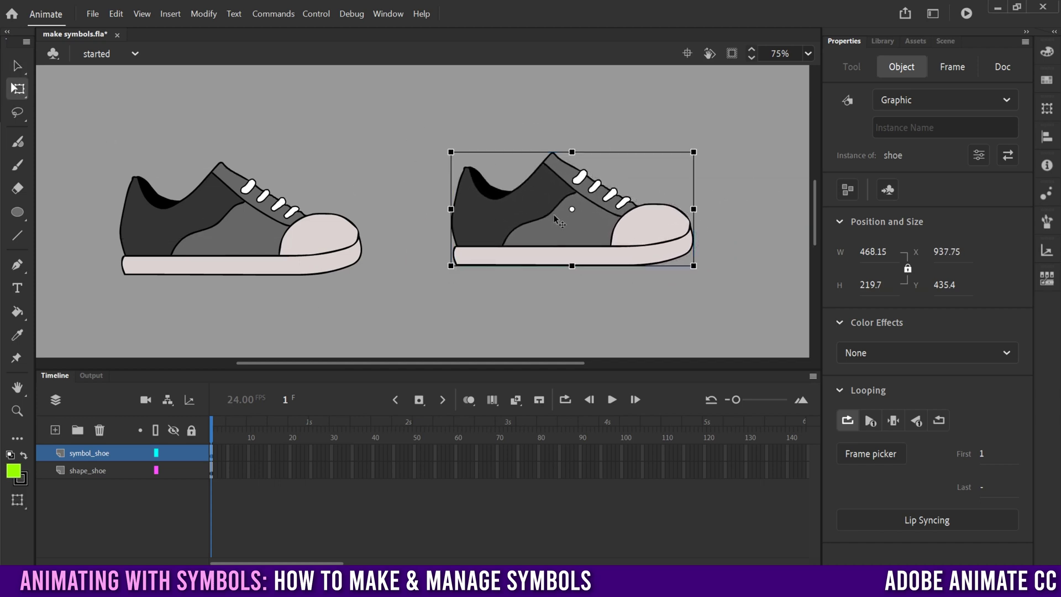
drag(452, 152, 504, 142)
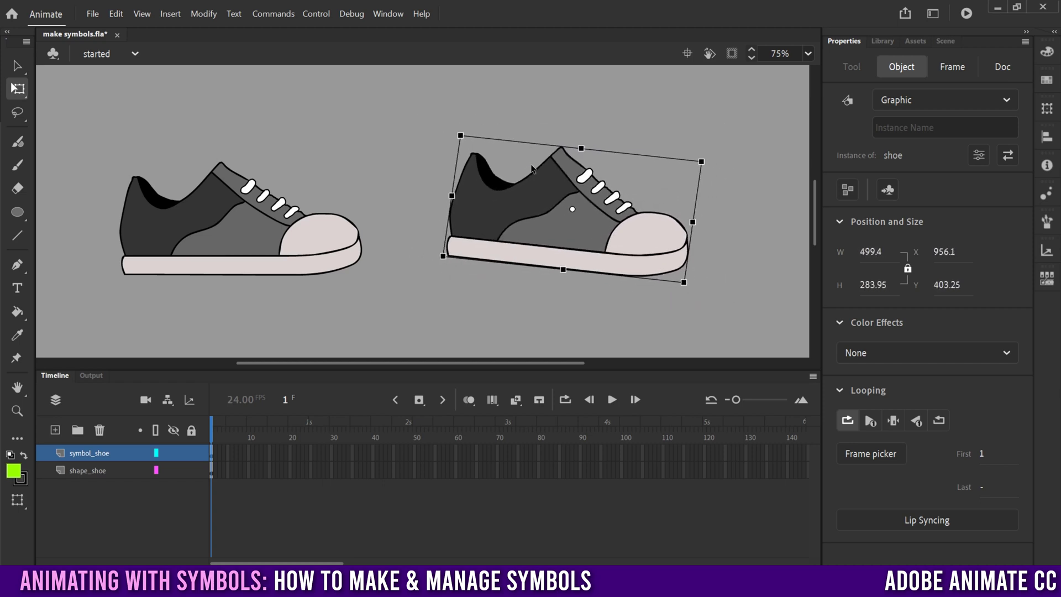
key(ctrl+z)
key(ctrl+z)
key(ctrl+z)
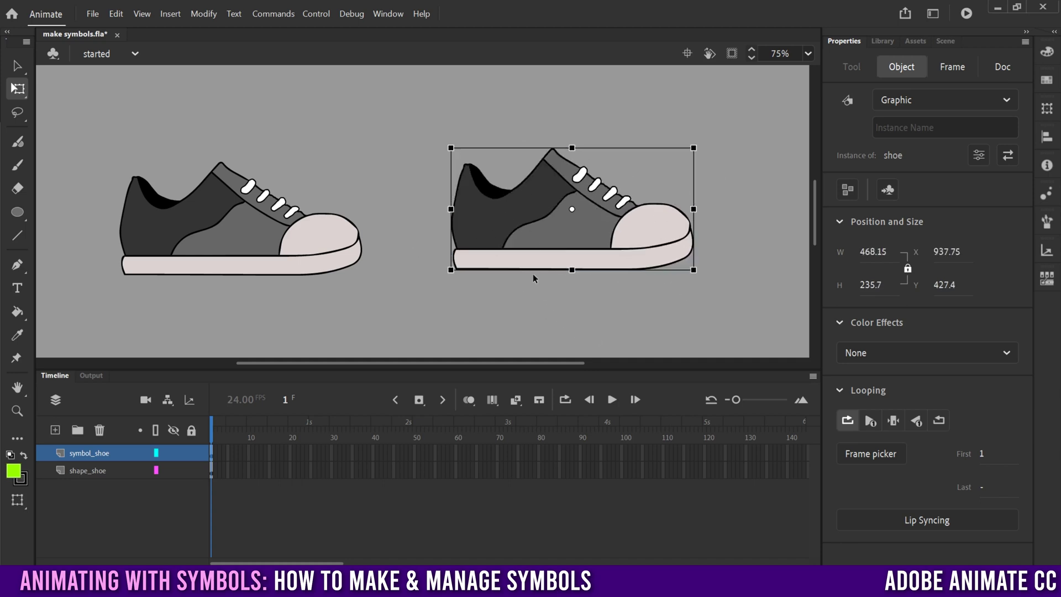
- Open the shoe symbol for editing and examine the separate shapes inside it, including the grey side and toe cap
double_click(528, 214)
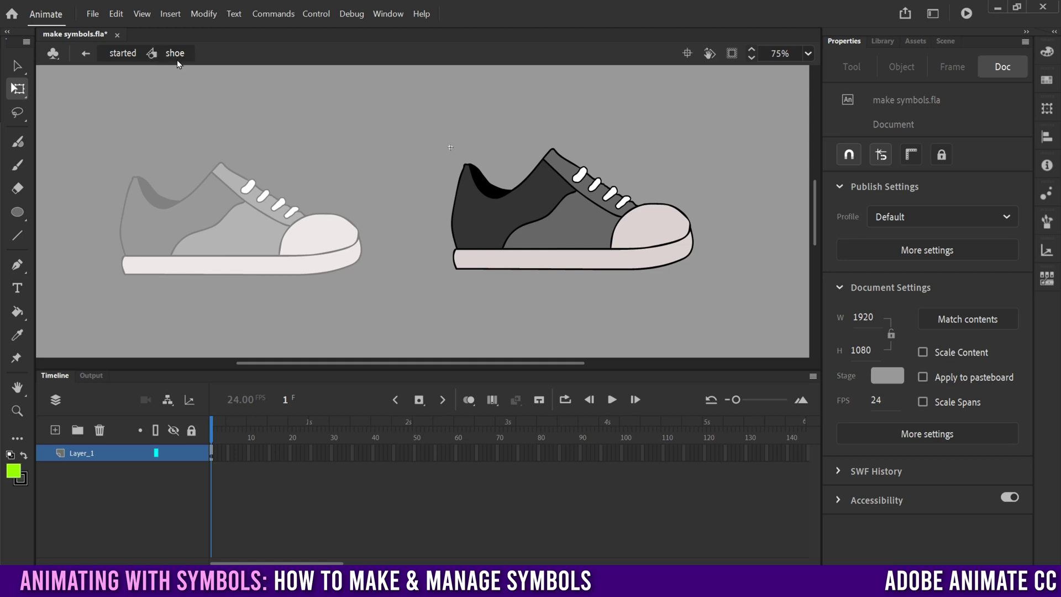
click(522, 216)
click(594, 232)
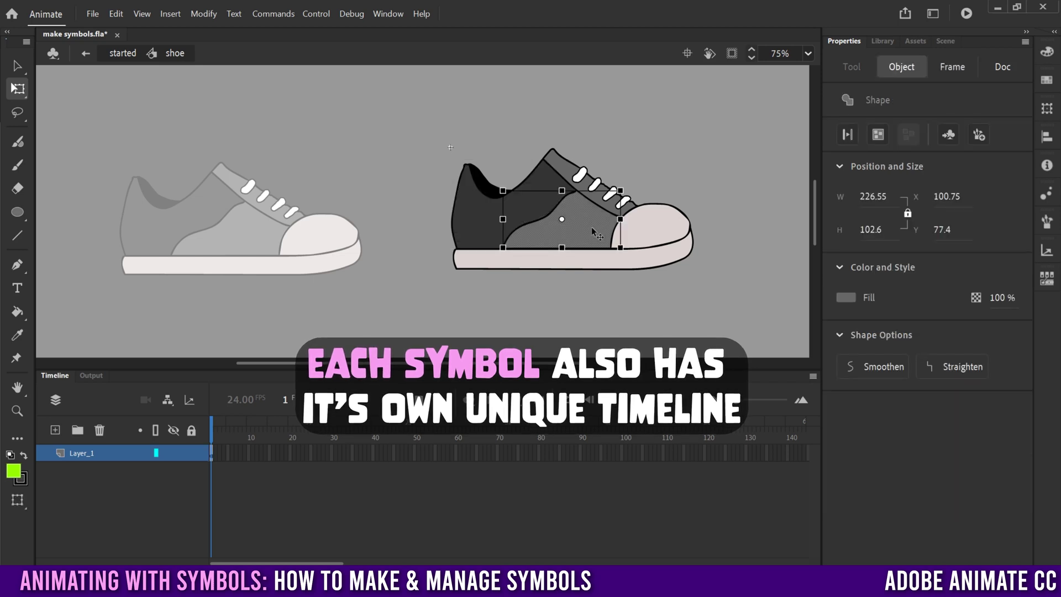
click(630, 226)
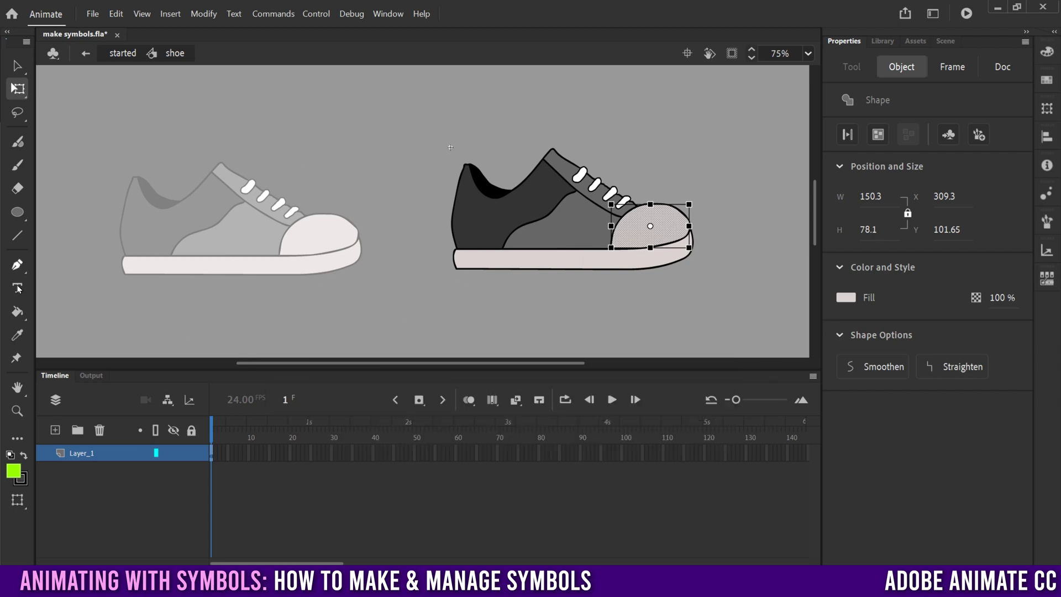
- Fill the toe cap inside the shoe symbol with bright green and return to the started scene
click(16, 65)
click(75, 109)
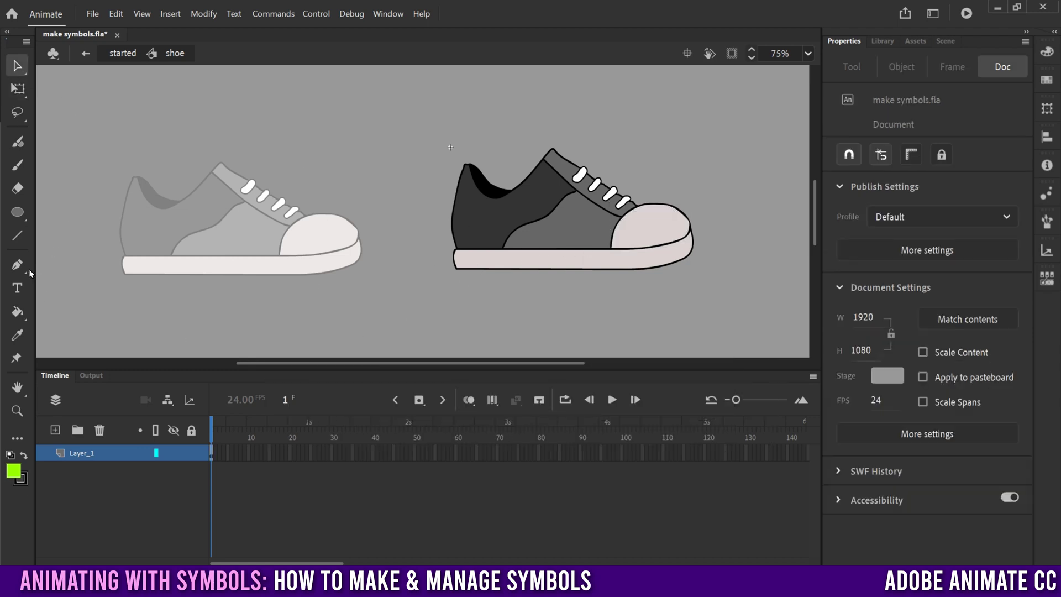
click(17, 311)
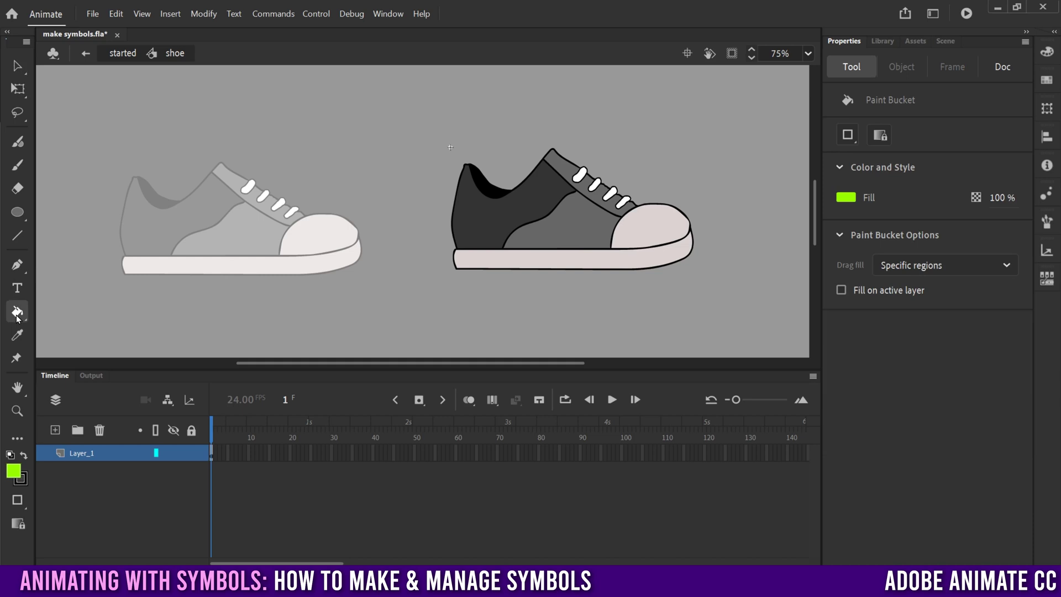
click(648, 215)
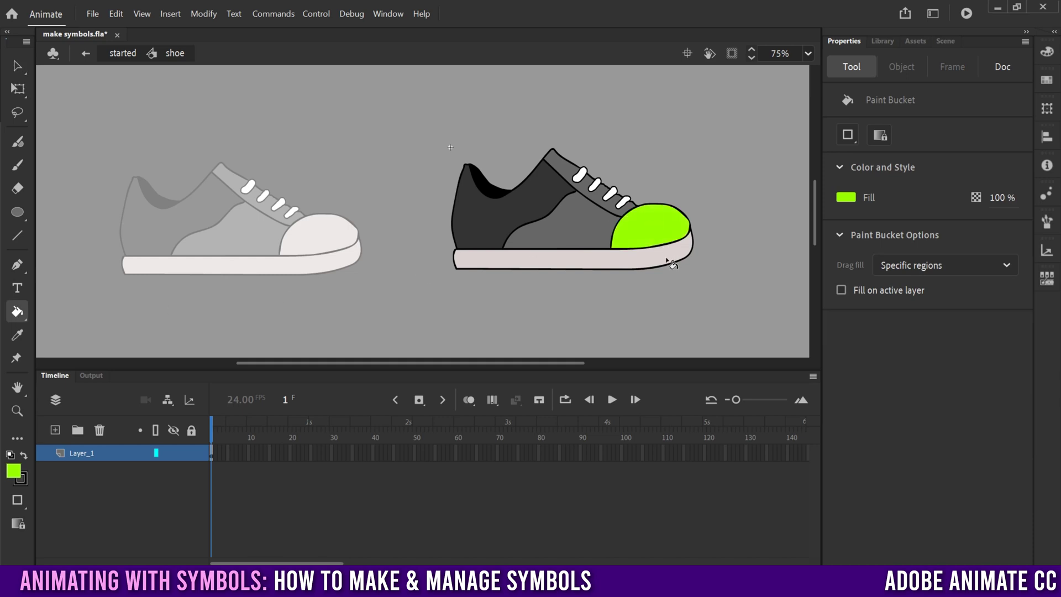
click(86, 56)
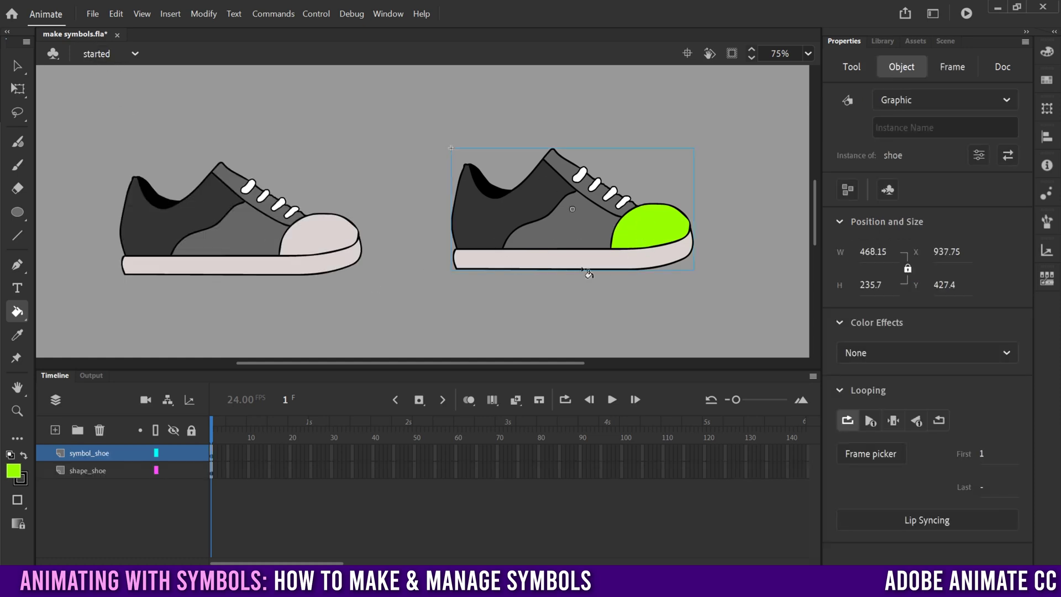
- Place two more instances of the shoe symbol from the library, one overlapping below and one above the shape shoe
click(17, 66)
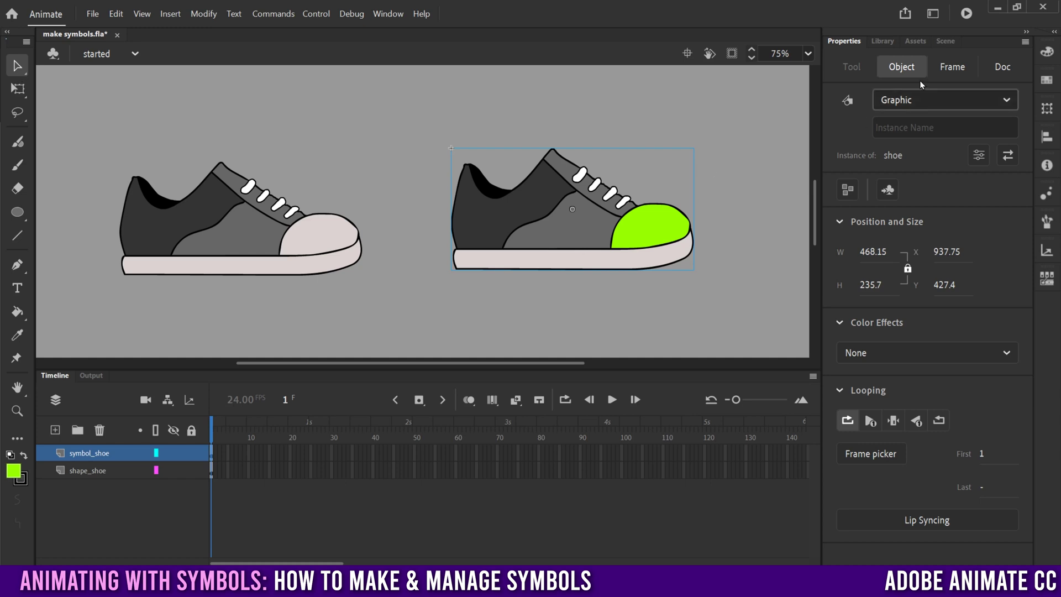
click(882, 42)
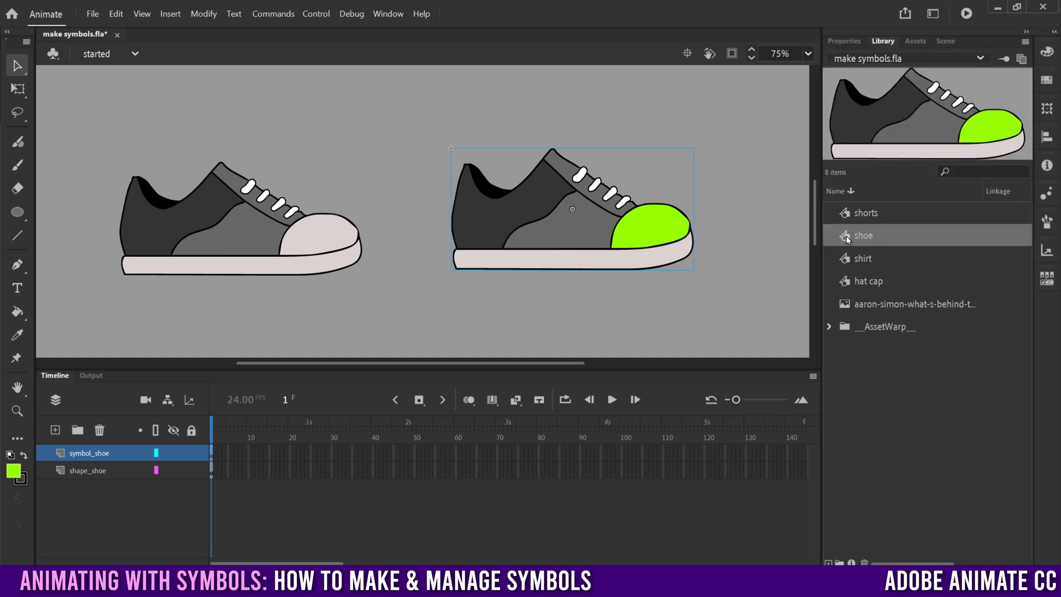
drag(847, 237, 421, 307)
drag(851, 237, 391, 151)
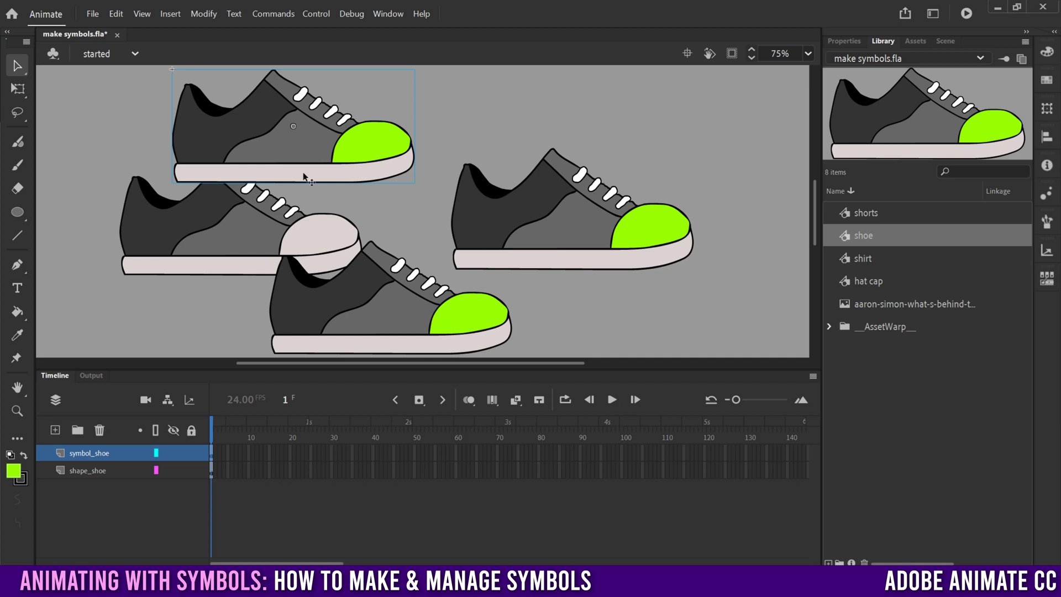
- Open the upper shoe instance, refill its toe cap with the sole's pale pinkish-grey colour, and return to the started scene
double_click(312, 138)
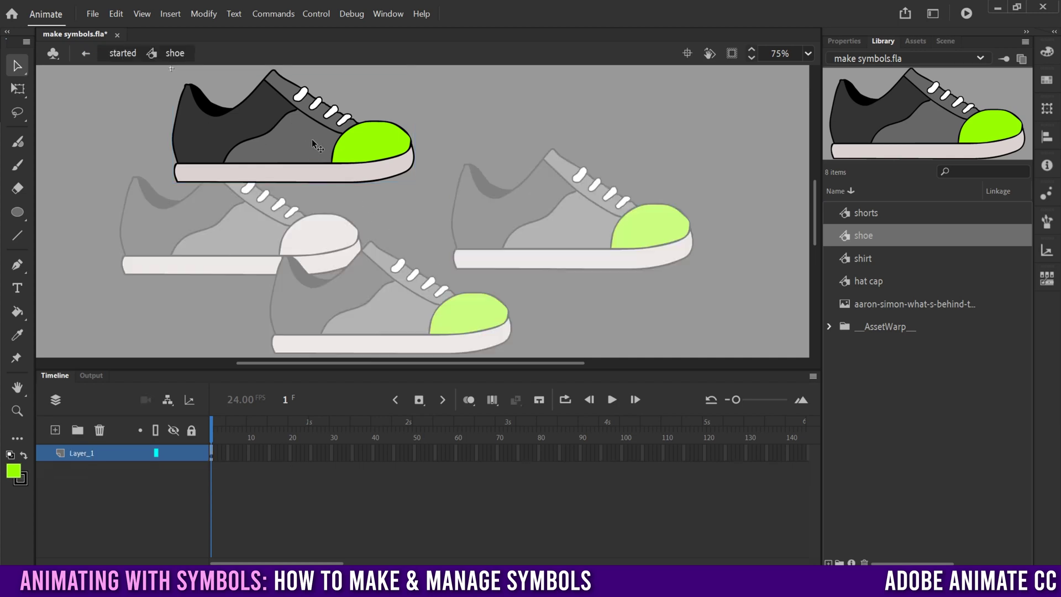
click(17, 311)
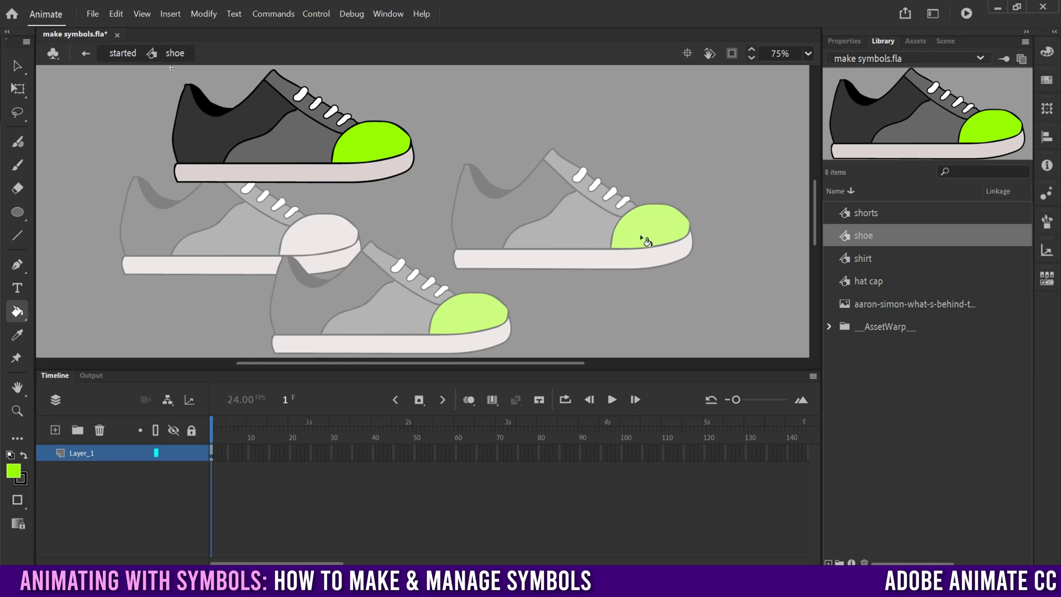
click(844, 41)
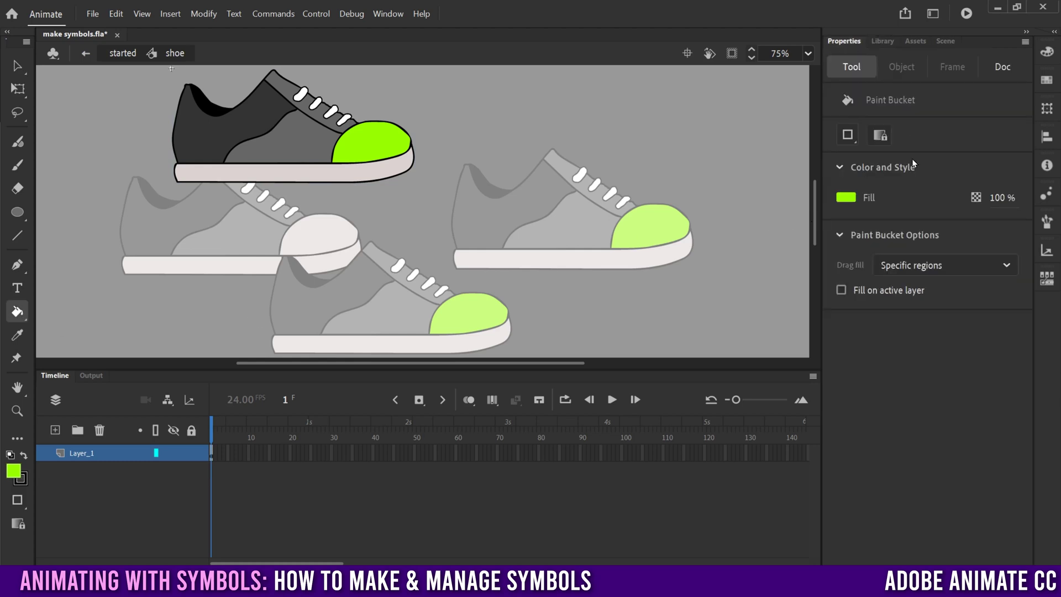
click(845, 198)
click(294, 175)
click(373, 144)
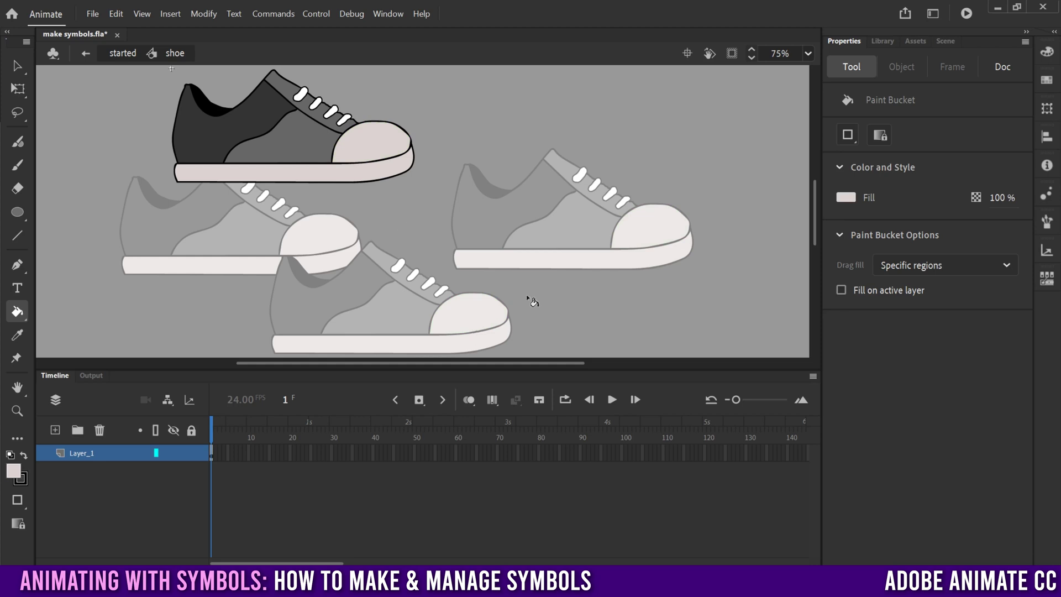
click(83, 54)
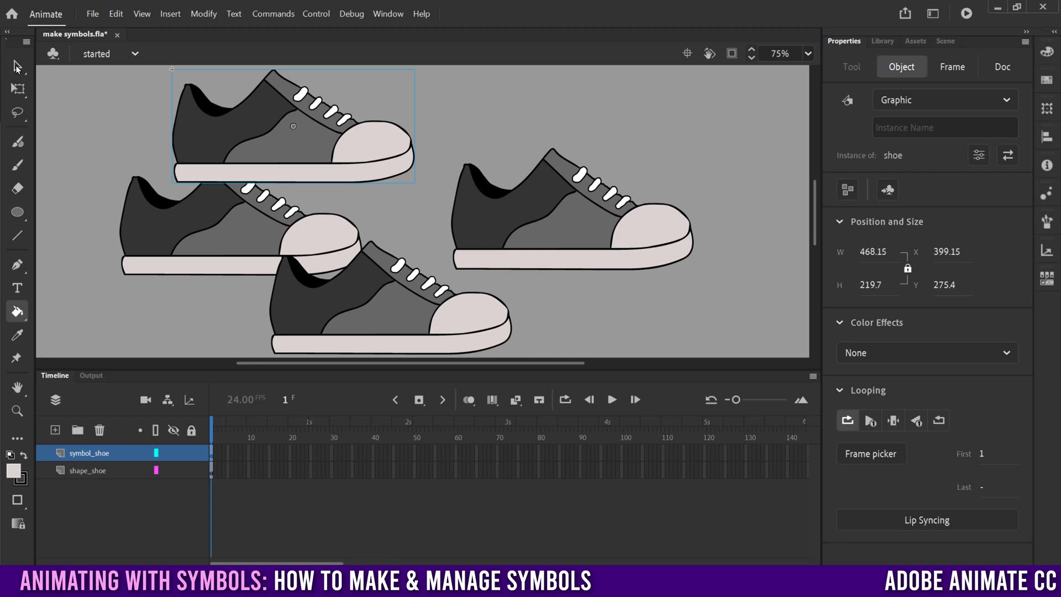
- Fill the toe cap of the raw shape shoe on the shape_shoe layer with mint green
click(18, 68)
click(245, 231)
click(322, 248)
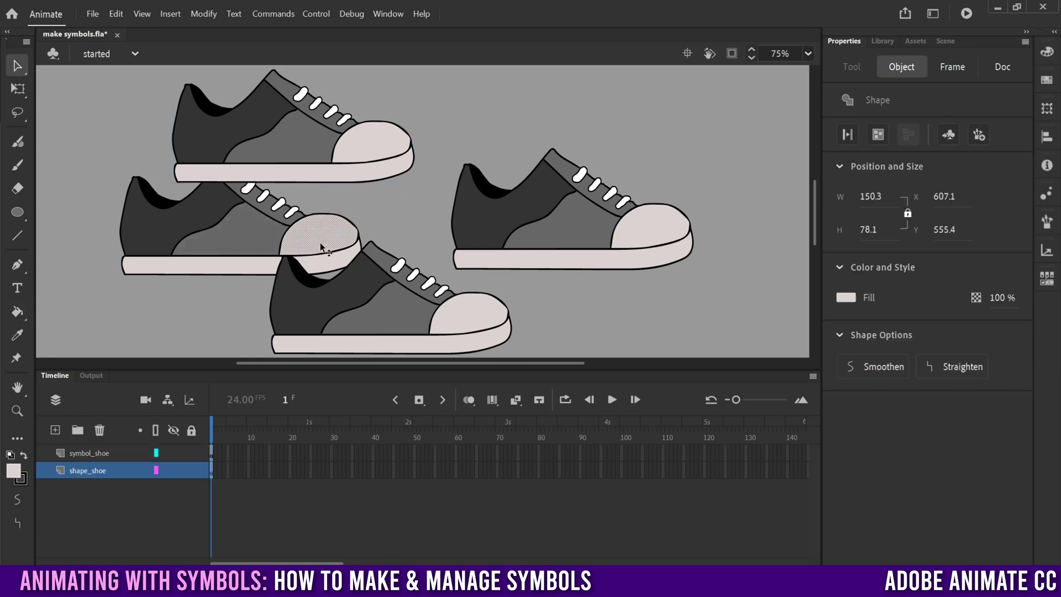
click(17, 311)
click(846, 297)
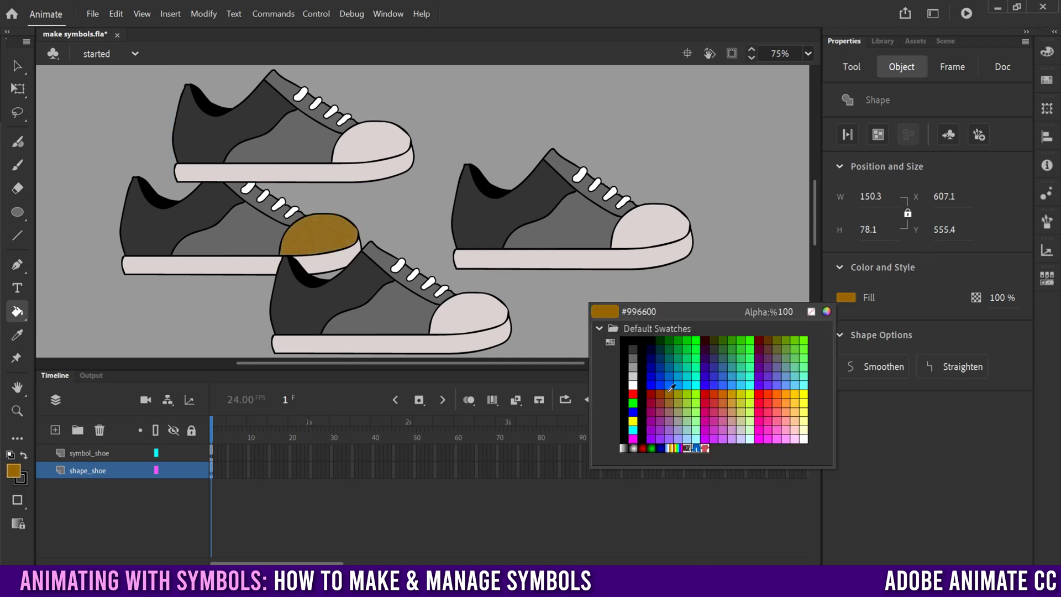
click(799, 358)
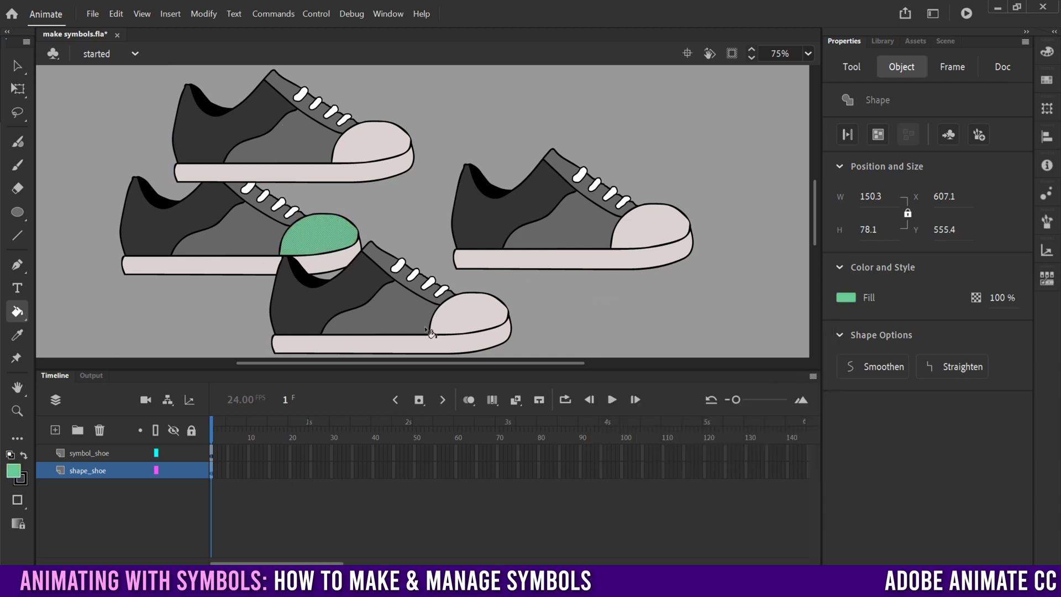
- Free-transform two shoe instances: shrink and tilt the uppermost one, then transform and reposition the one standing apart from the group
click(18, 89)
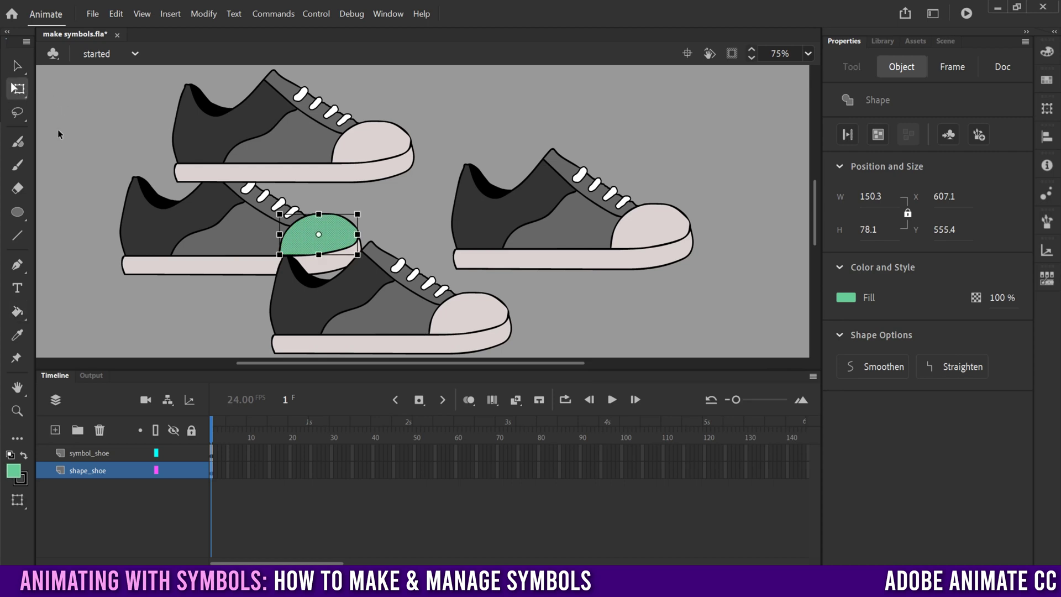
click(293, 137)
drag(415, 67, 374, 107)
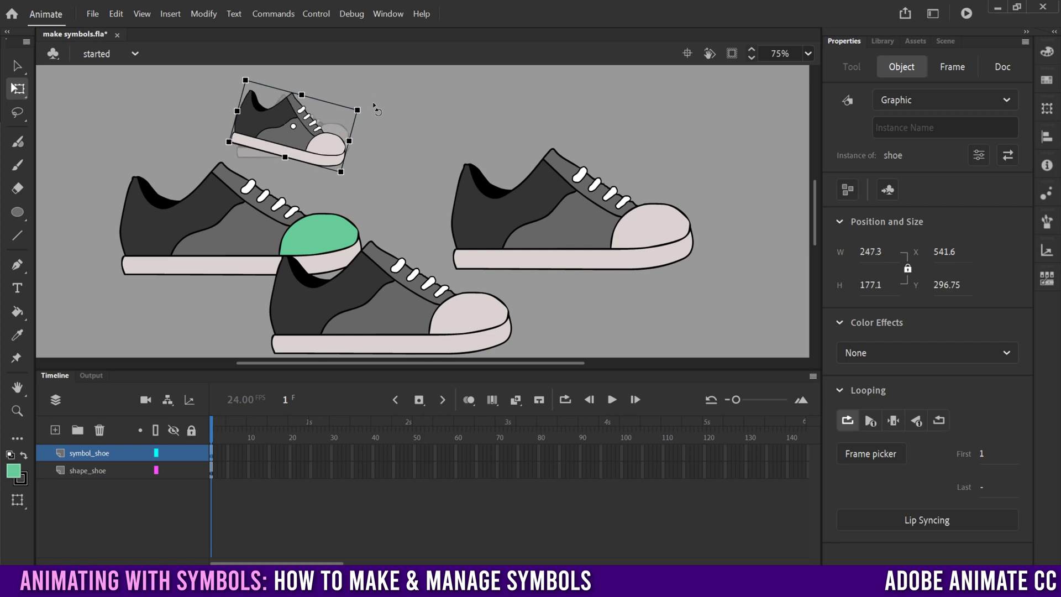
click(575, 210)
drag(451, 148, 497, 149)
drag(575, 215, 605, 172)
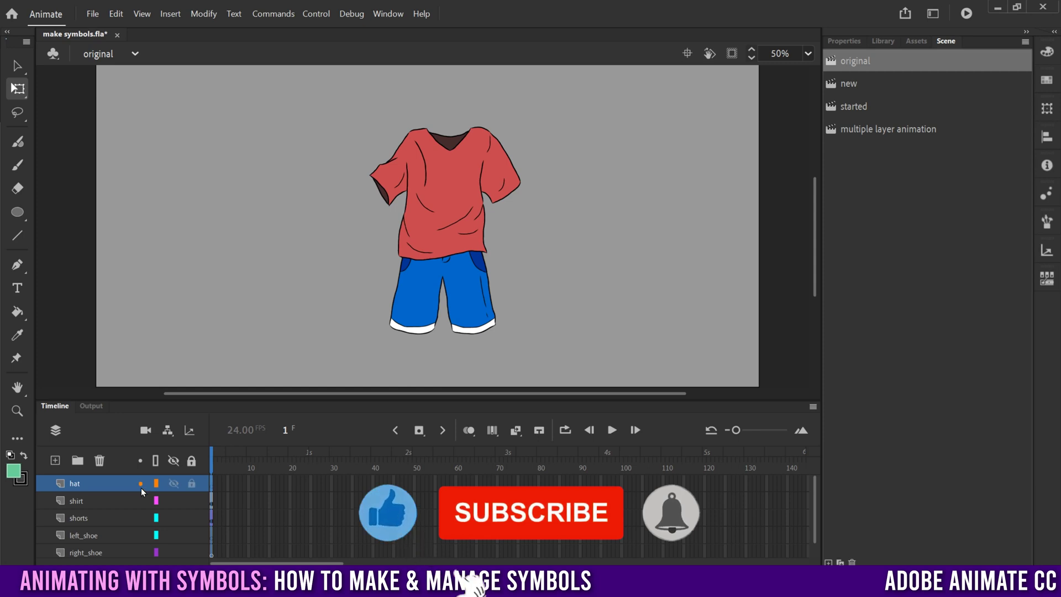
- Create a new Graphic symbol named "hat new" from the original scene with the hat layer selected
click(98, 501)
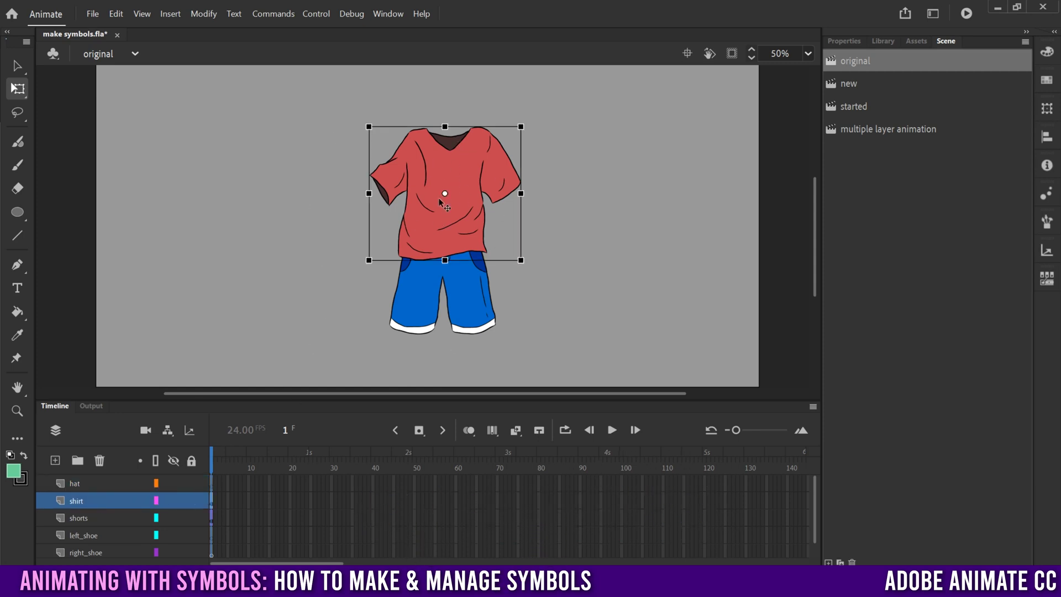
click(100, 518)
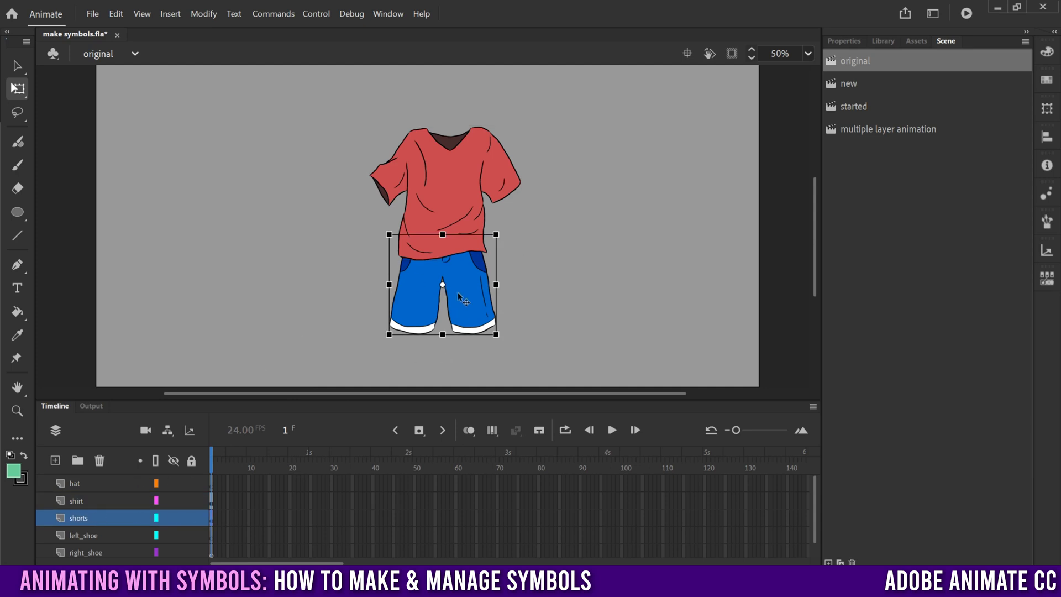
click(91, 487)
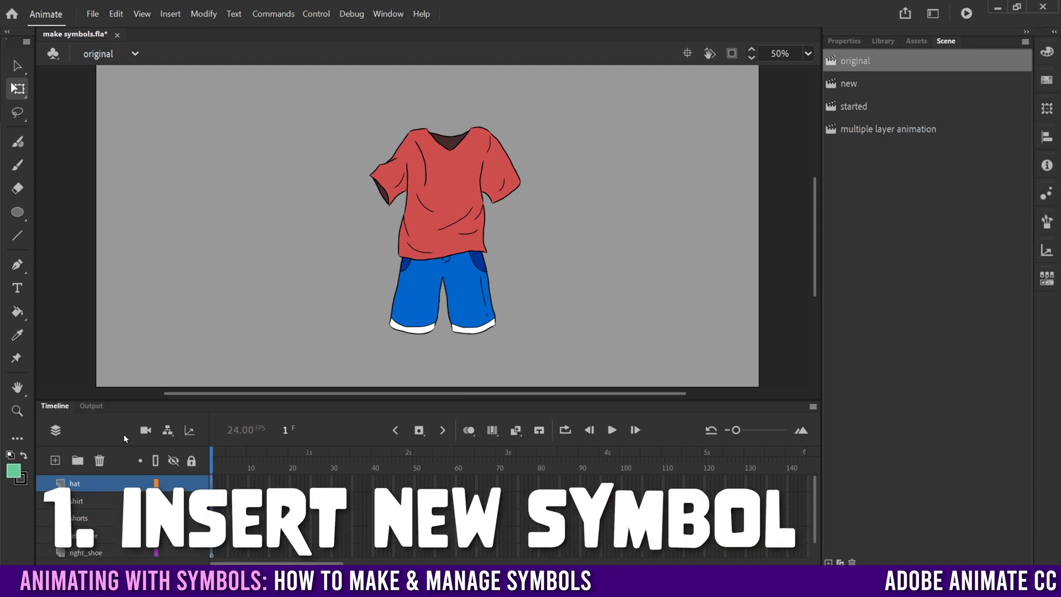
click(169, 17)
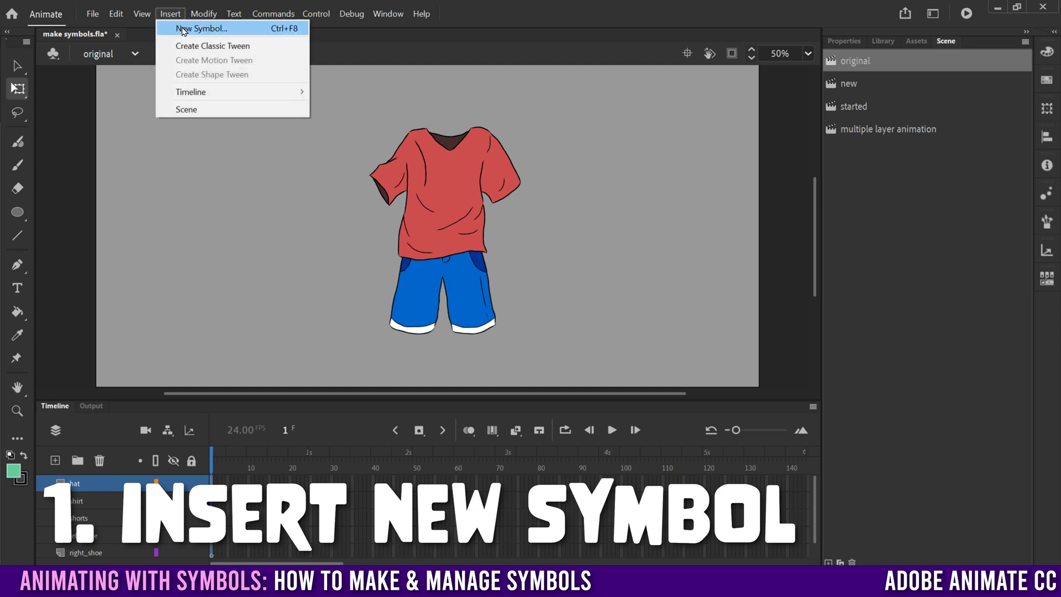
click(183, 29)
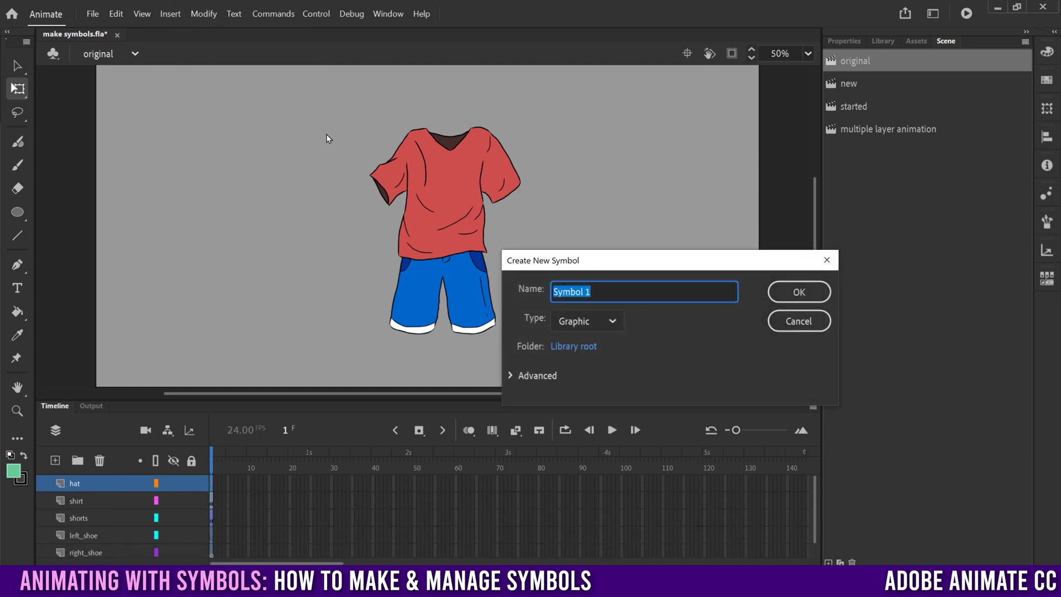
text(hat new)
click(605, 324)
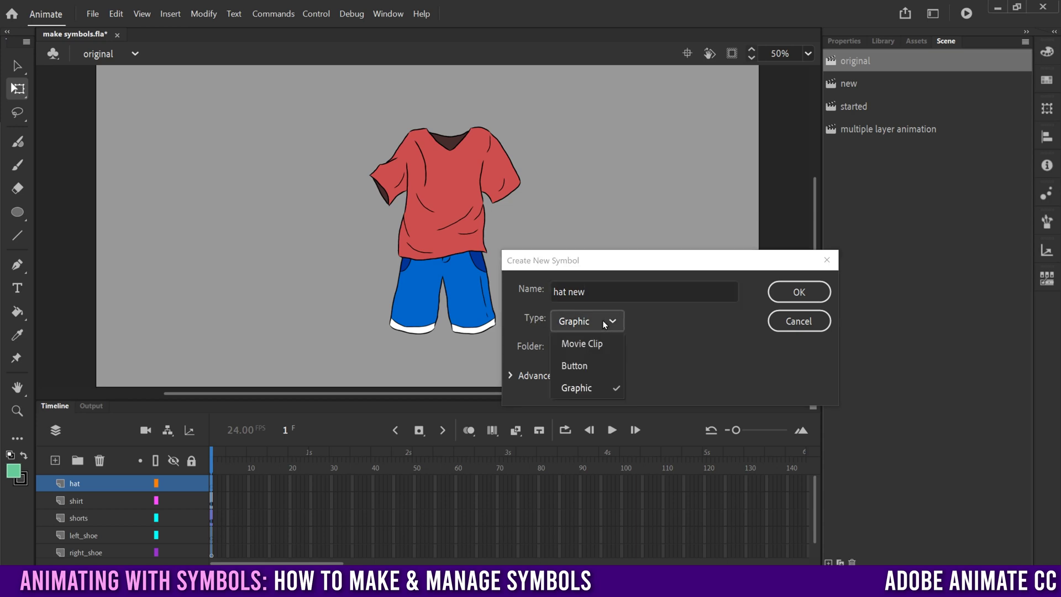
click(575, 387)
click(796, 292)
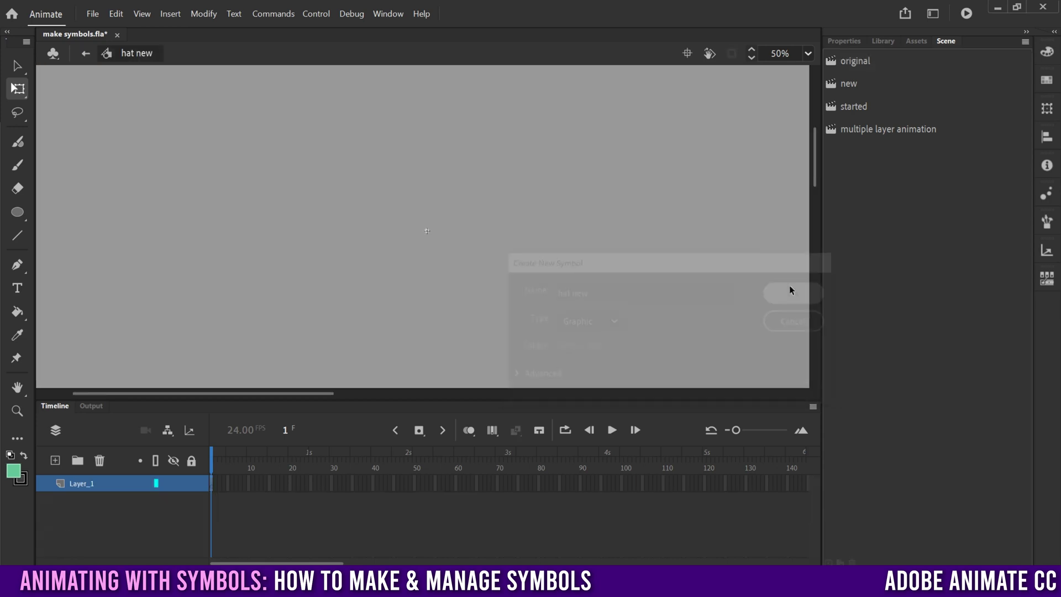
- Draw a Santa hat with a red cap, white brim and white pom-pom inside the hat new symbol and check its library preview
click(881, 41)
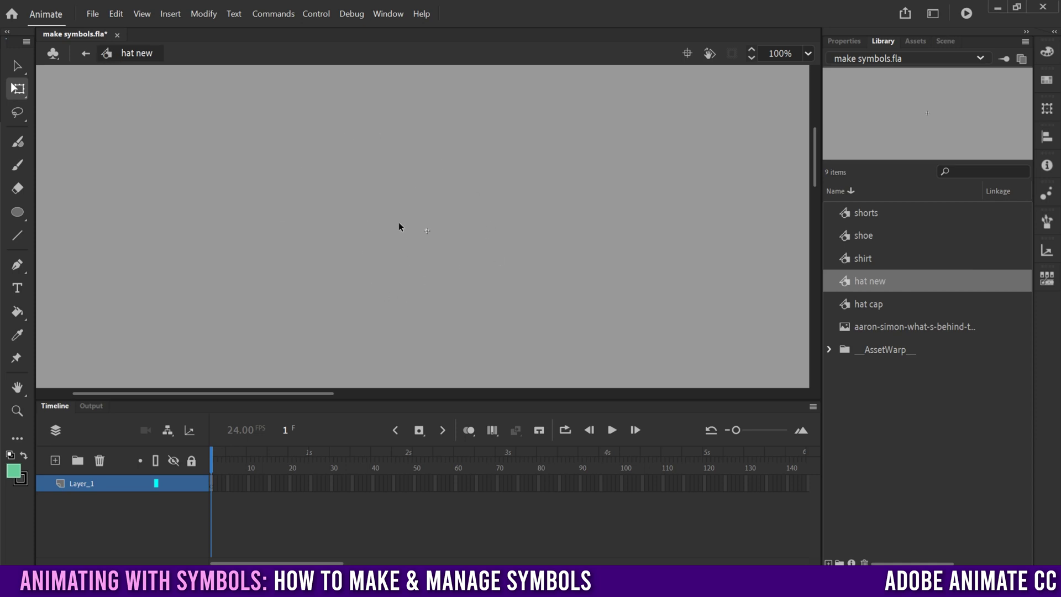
click(17, 165)
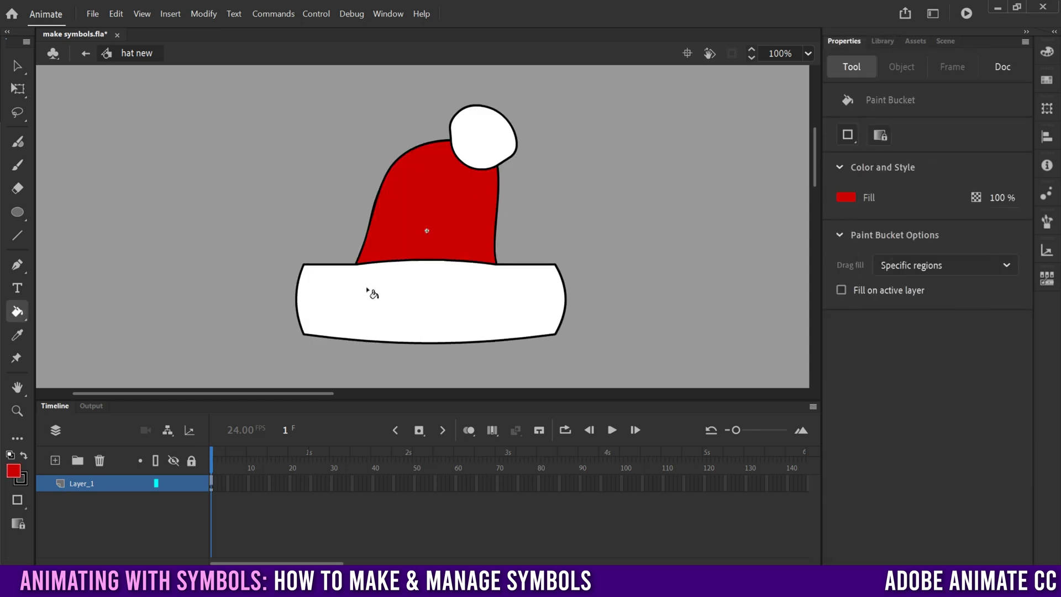
click(881, 41)
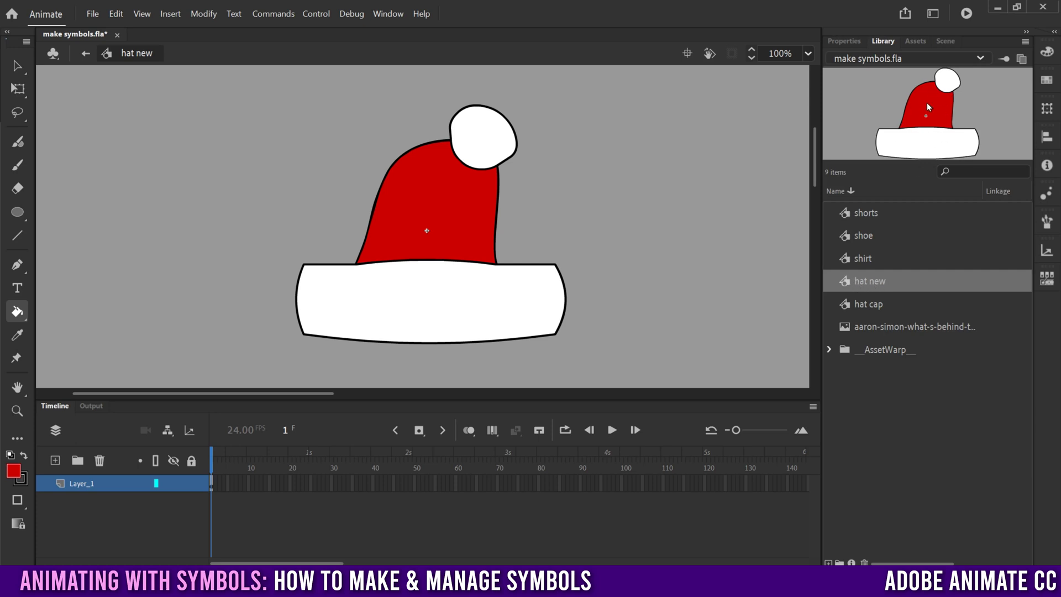
- Preview the shirt, shoe, shorts and hat new symbols in the library, and return to the original scene
click(861, 260)
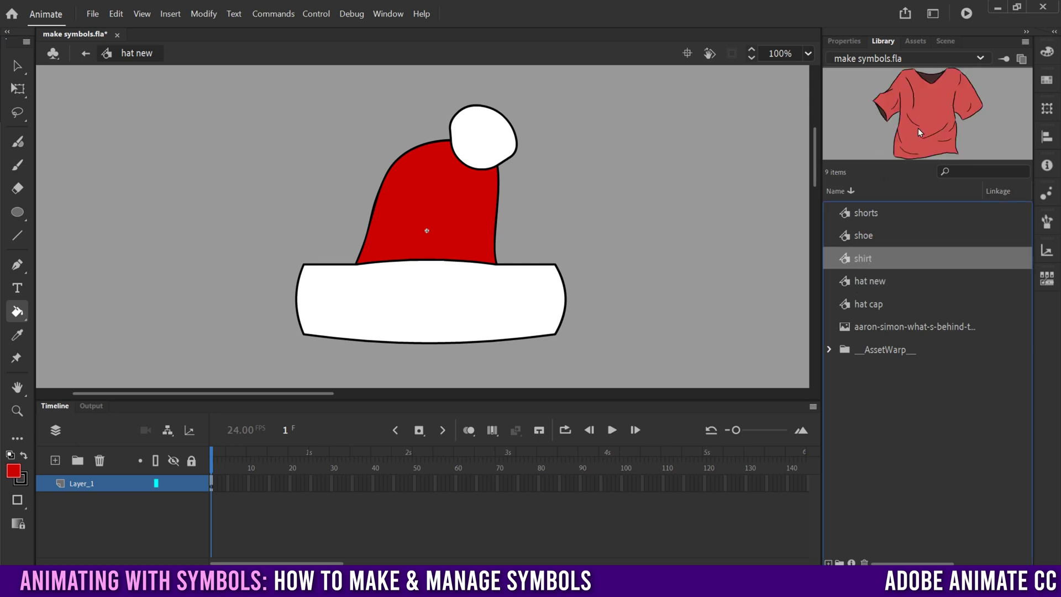
click(867, 236)
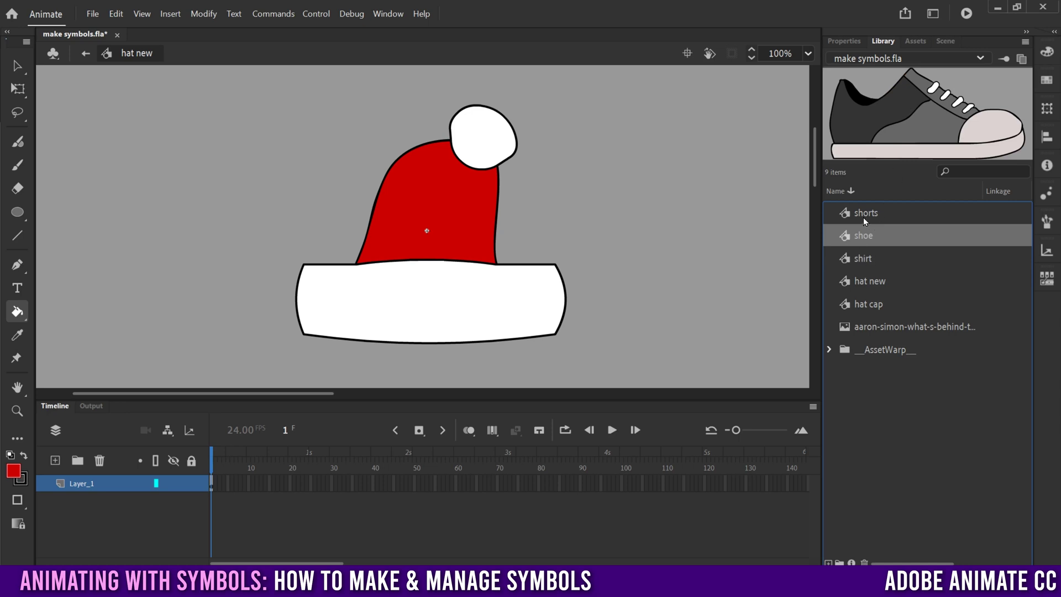
click(866, 215)
click(872, 280)
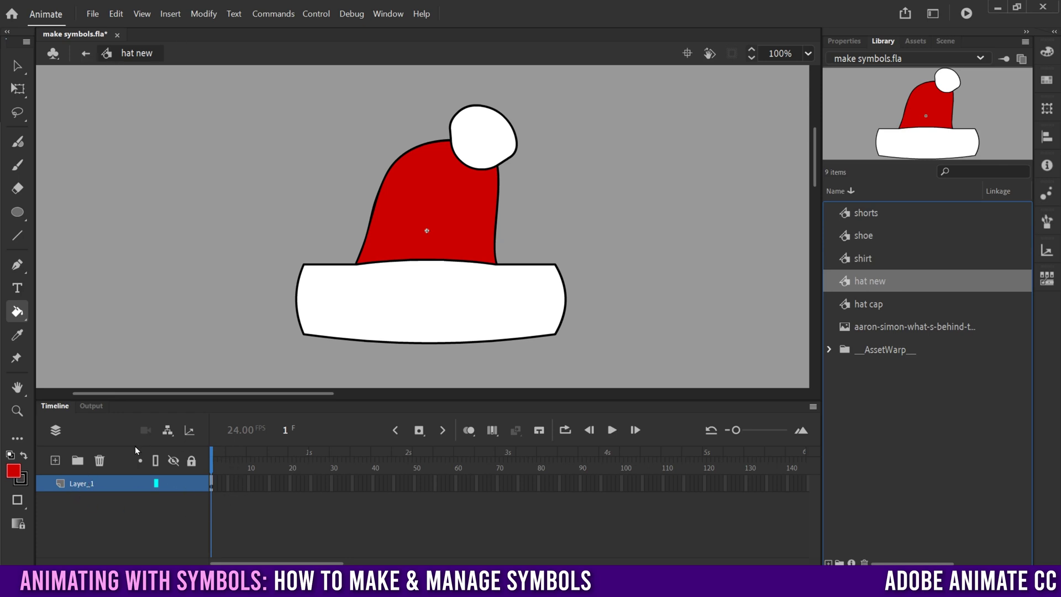
click(85, 55)
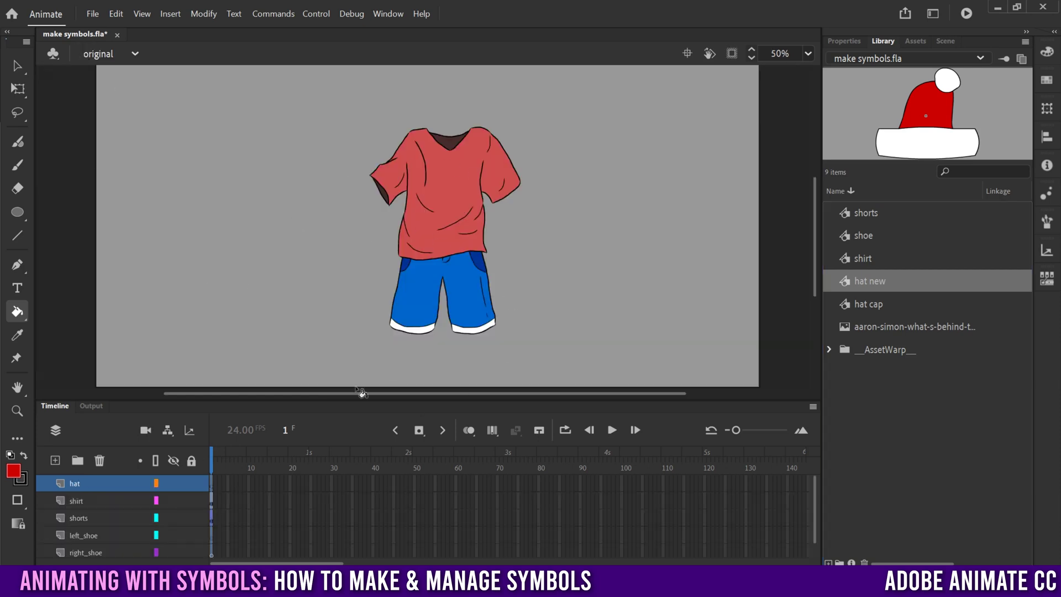
click(845, 281)
drag(845, 281, 490, 182)
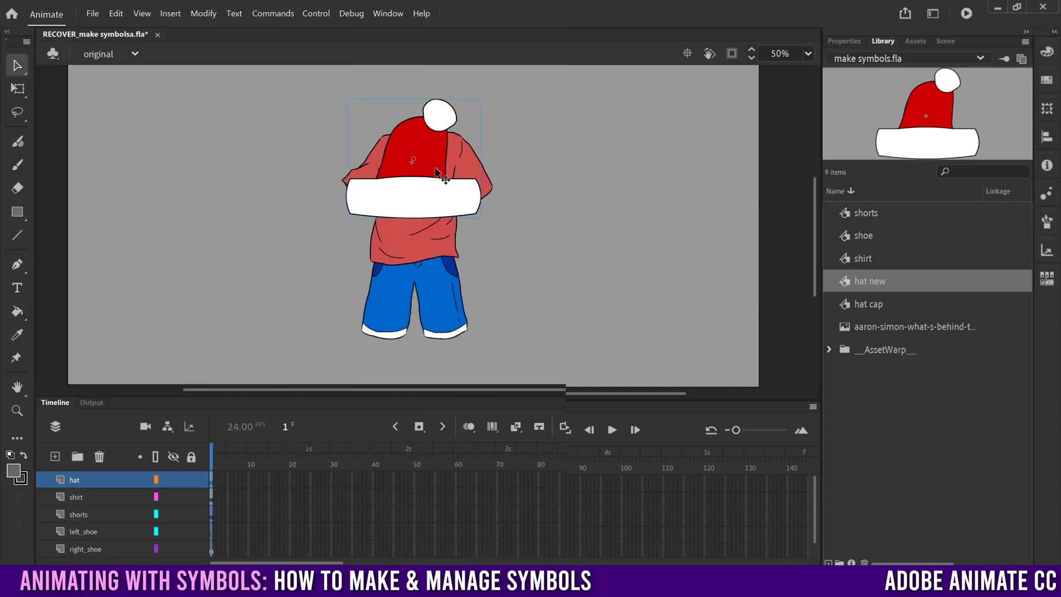
key(Delete)
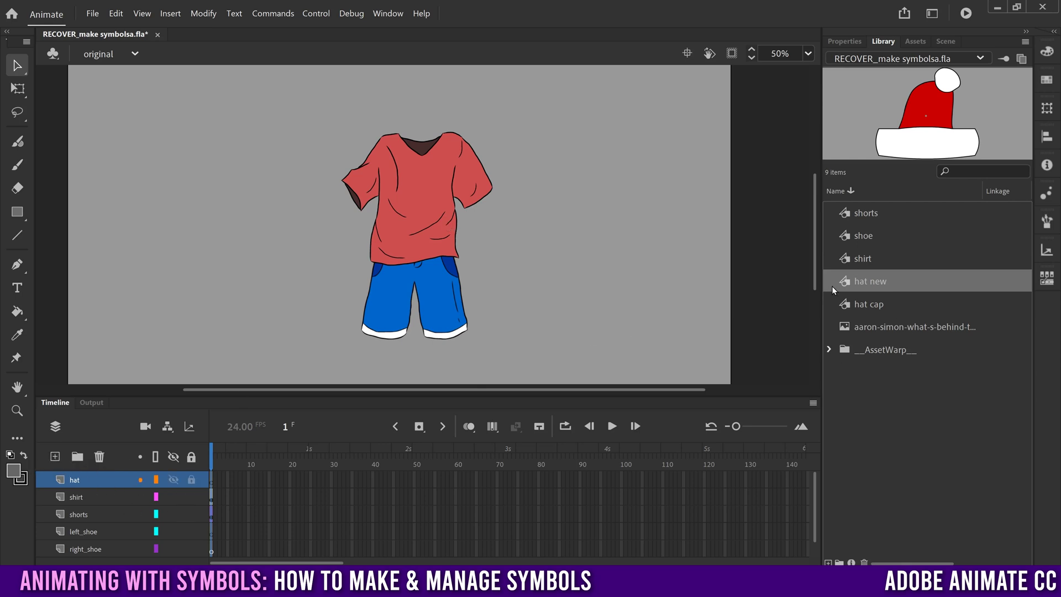
- Place an instance of hat new over the shirt on the hat layer, scale it down and move it up
drag(844, 280, 413, 144)
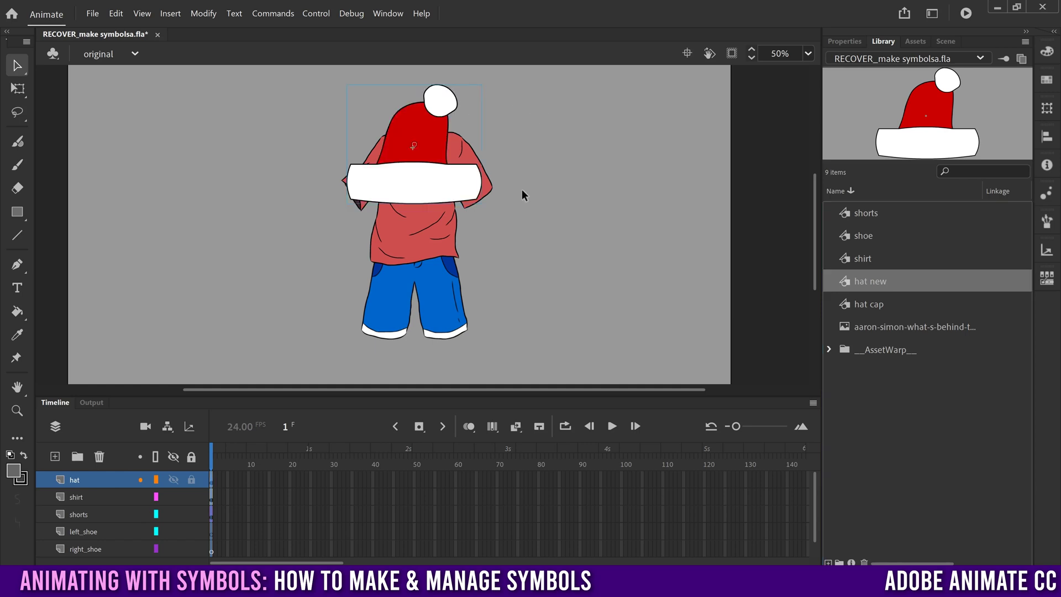
click(17, 88)
drag(363, 86, 379, 110)
drag(425, 163, 431, 131)
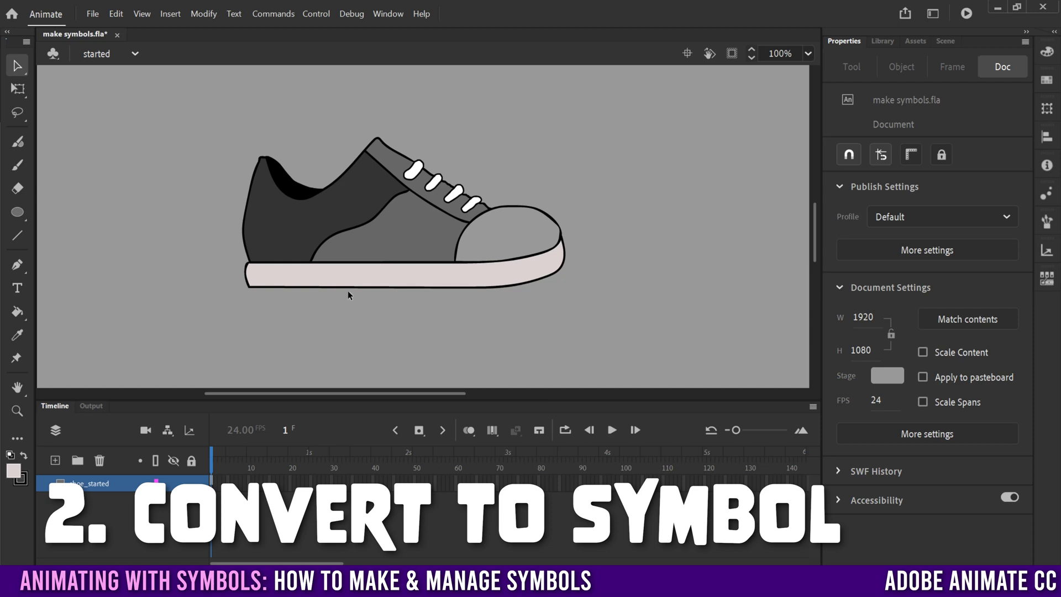
- Examine the separate shapes of the shoe in the started scene, including the grey side panel and dark heel panel
click(389, 237)
click(396, 163)
click(394, 233)
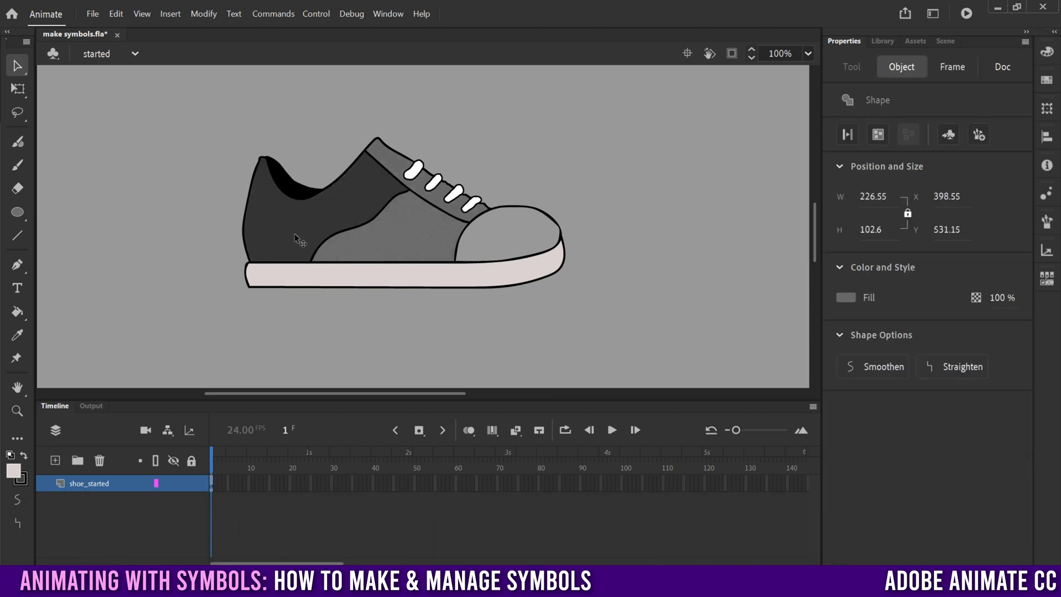
click(281, 223)
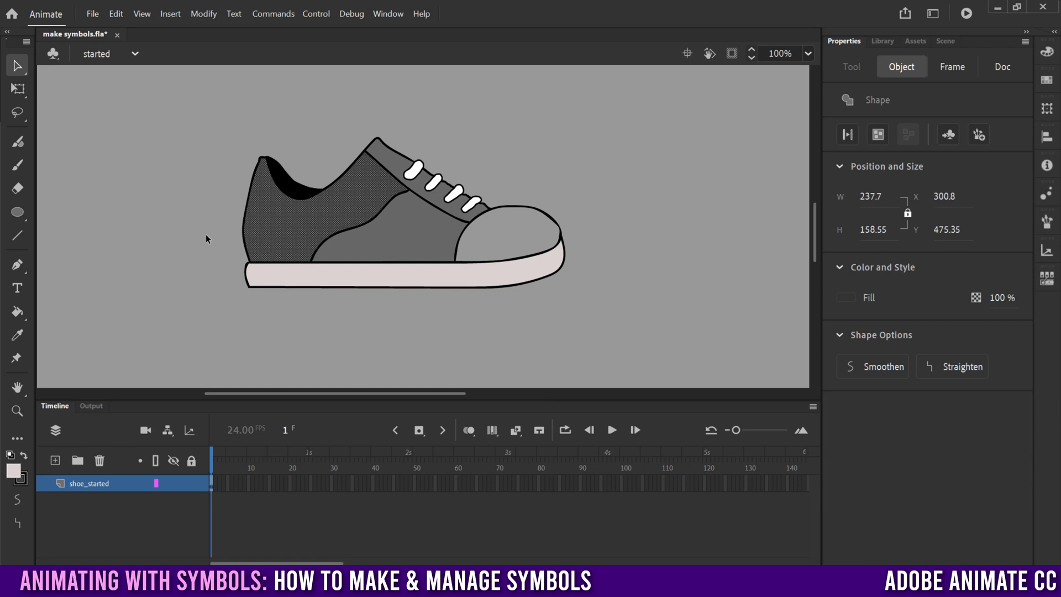
click(206, 234)
- Fill the shoe's empty toe cap with the same pale pinkish-grey colour as the sole
click(18, 311)
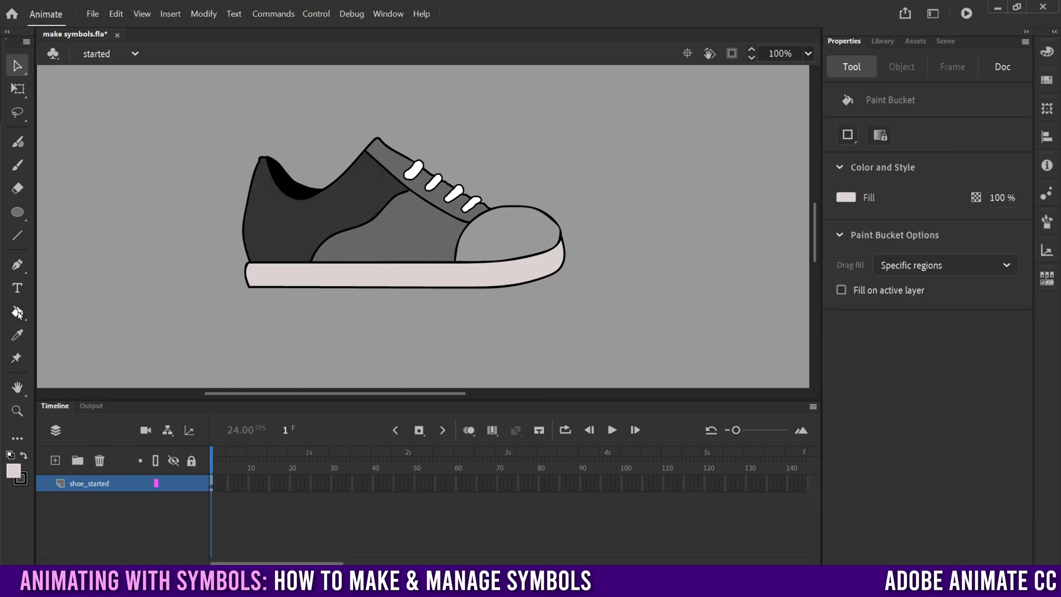
click(844, 197)
click(551, 258)
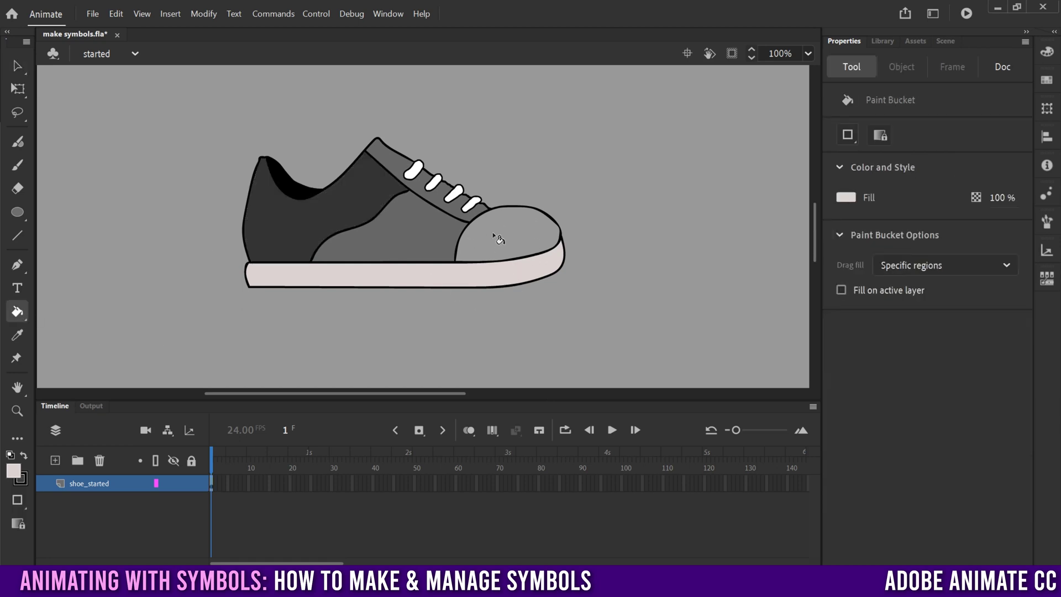
click(498, 231)
- Convert all of the shoe artwork on the shoe_started layer to a graphic symbol named "shoe started"
click(17, 65)
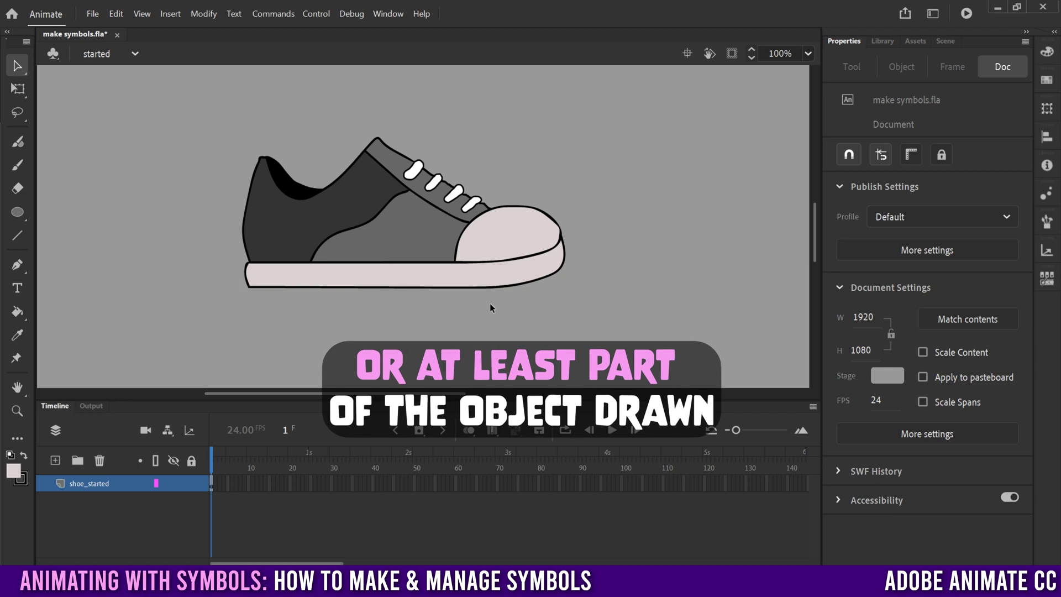
click(211, 485)
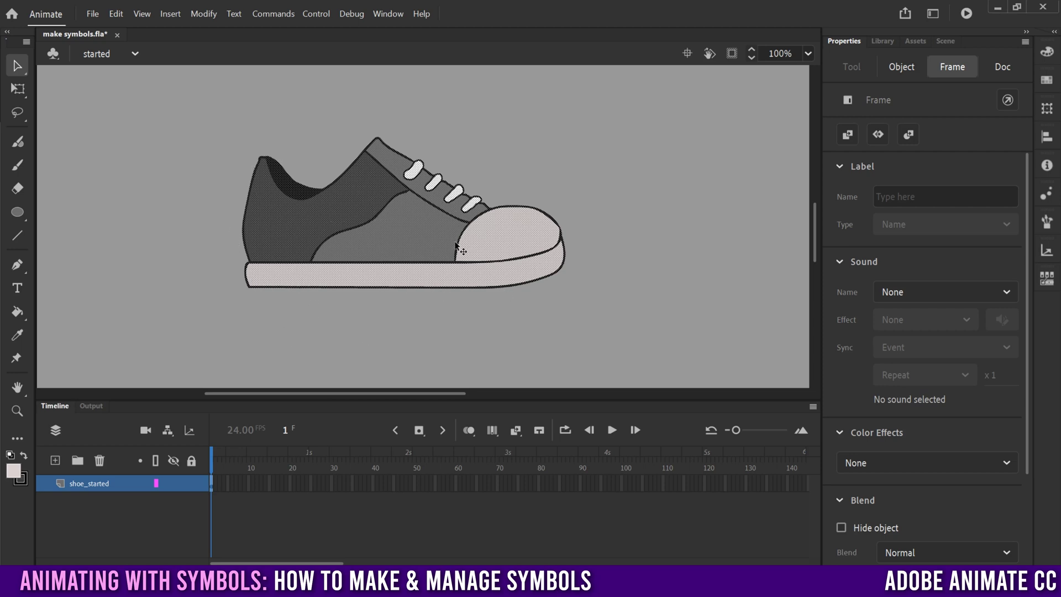
click(203, 14)
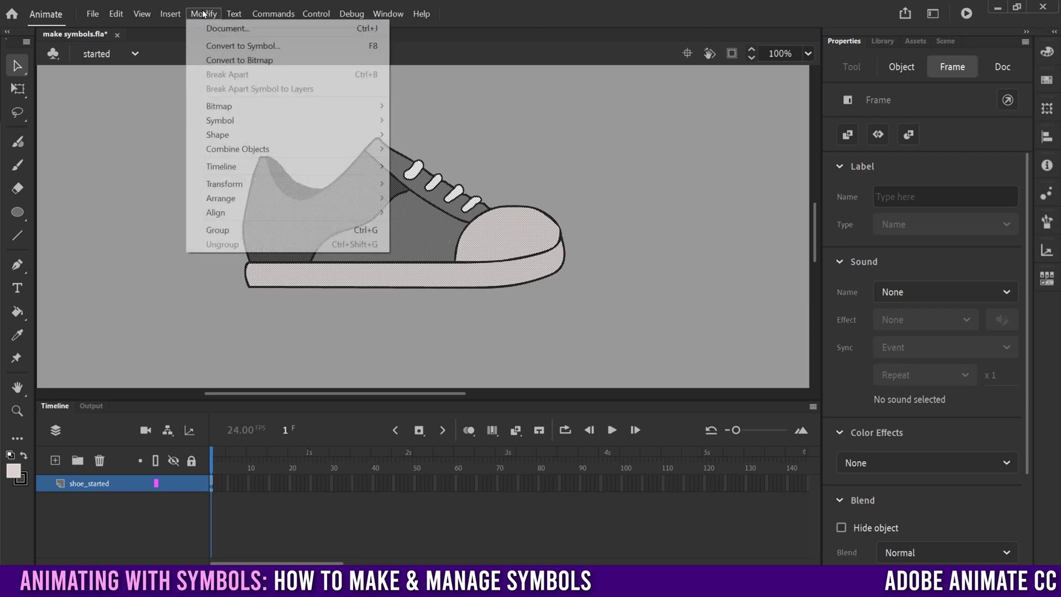
click(217, 45)
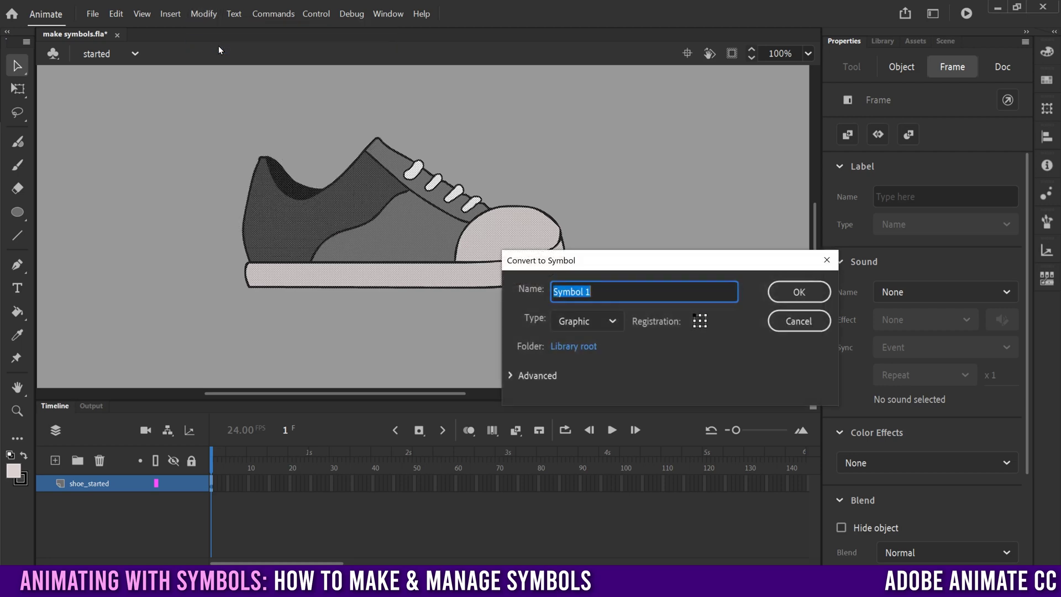
text(shoe starte)
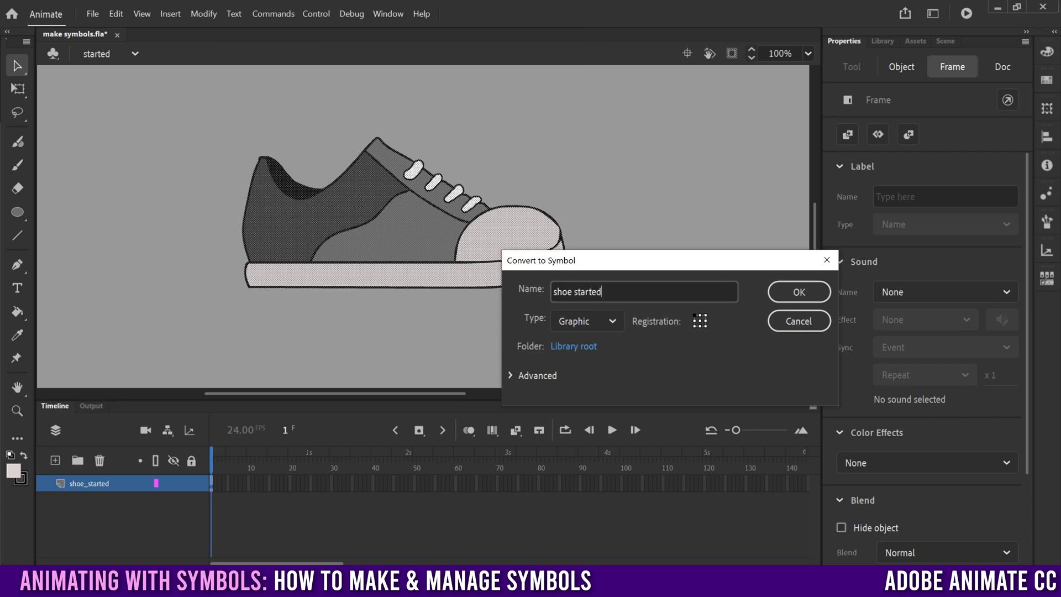
text(d)
click(594, 317)
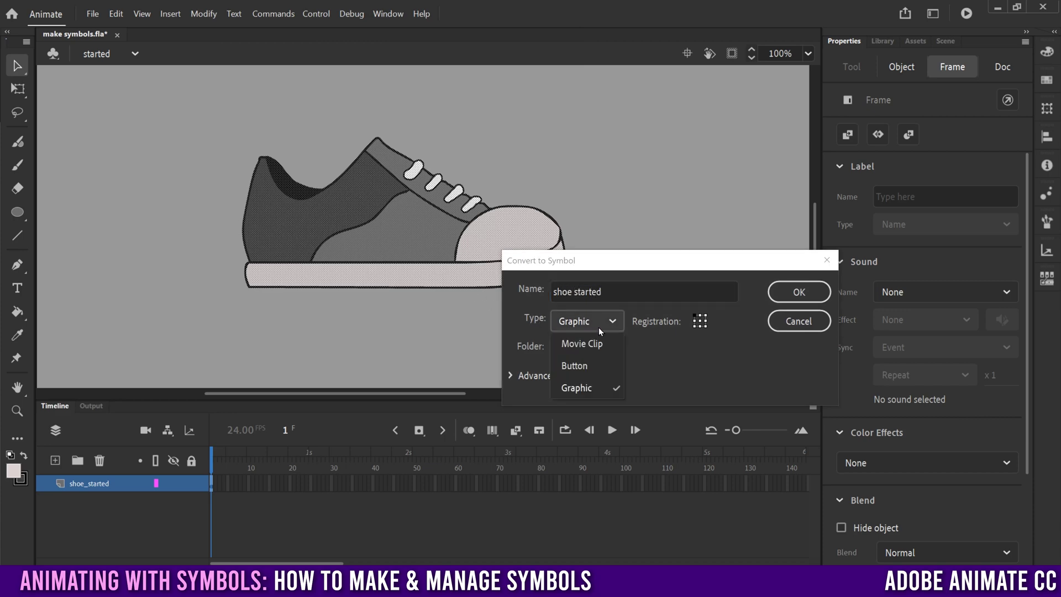
click(575, 389)
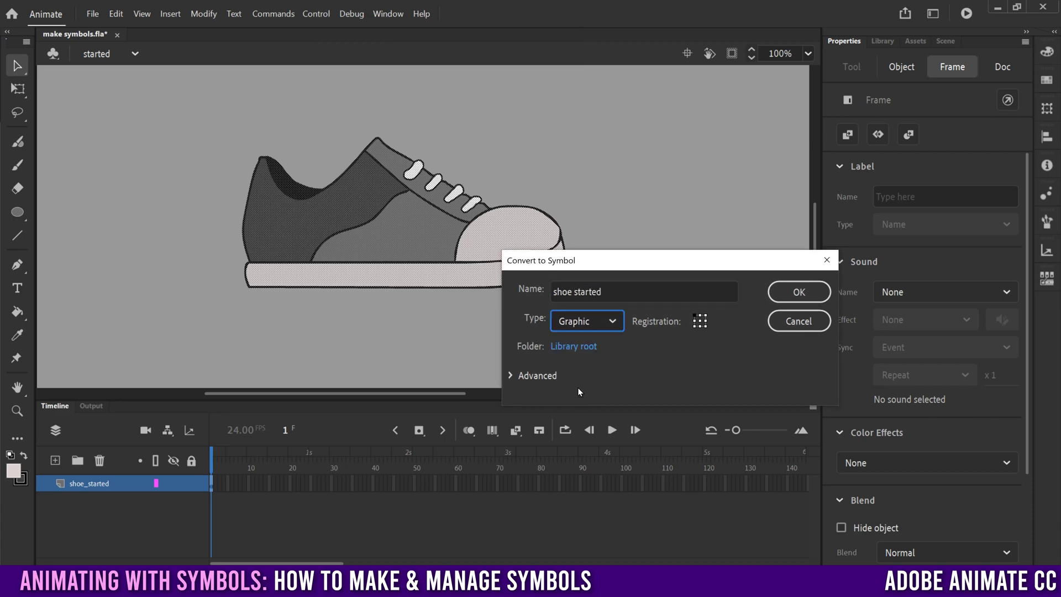
click(793, 290)
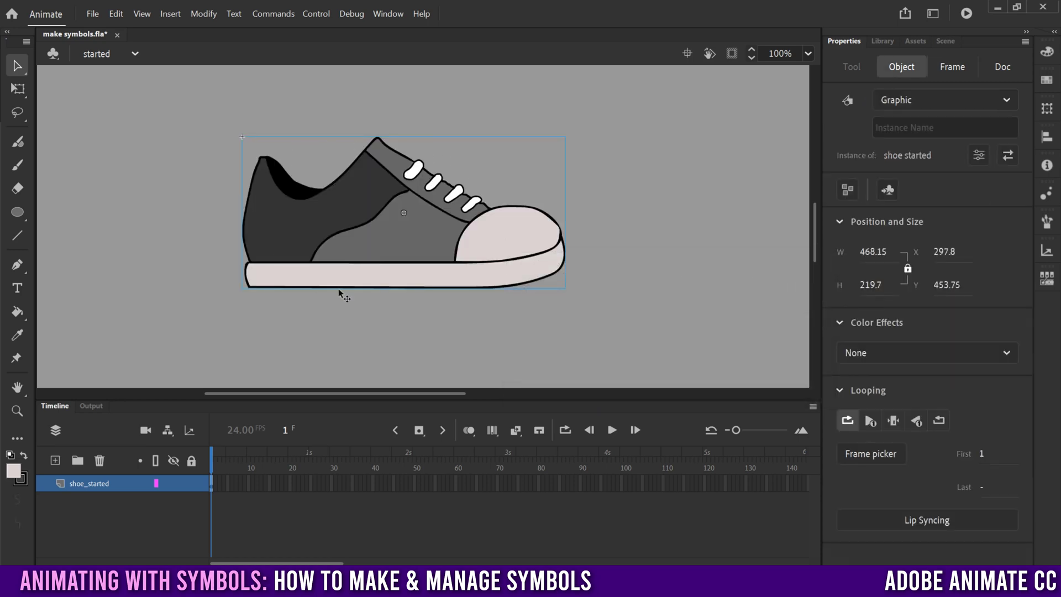
- Edit the shoe started symbol from the library, filling its toe cap with pale yellow, and return to the scene
click(881, 39)
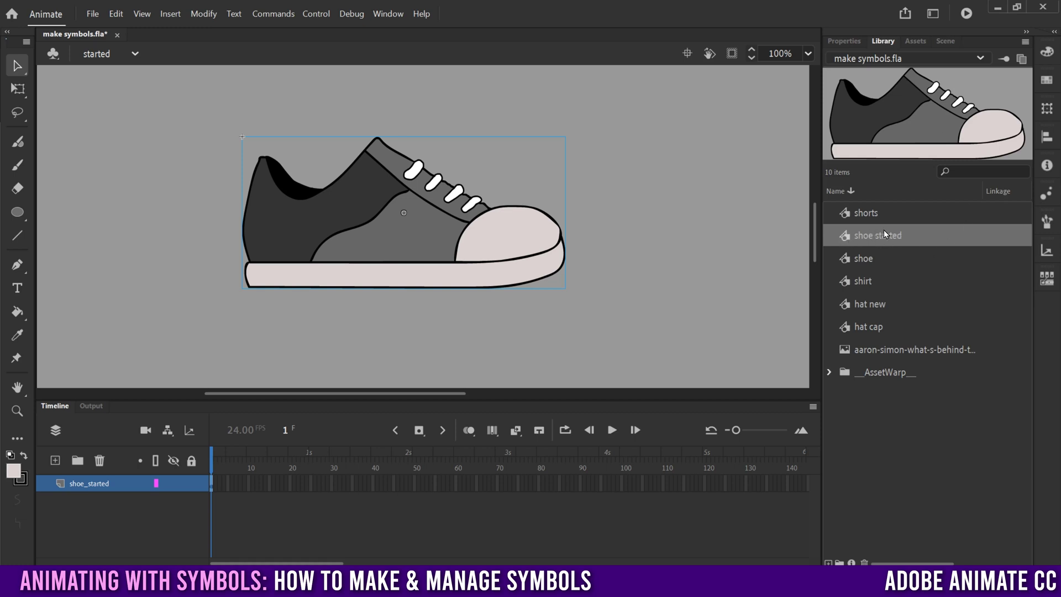
double_click(843, 233)
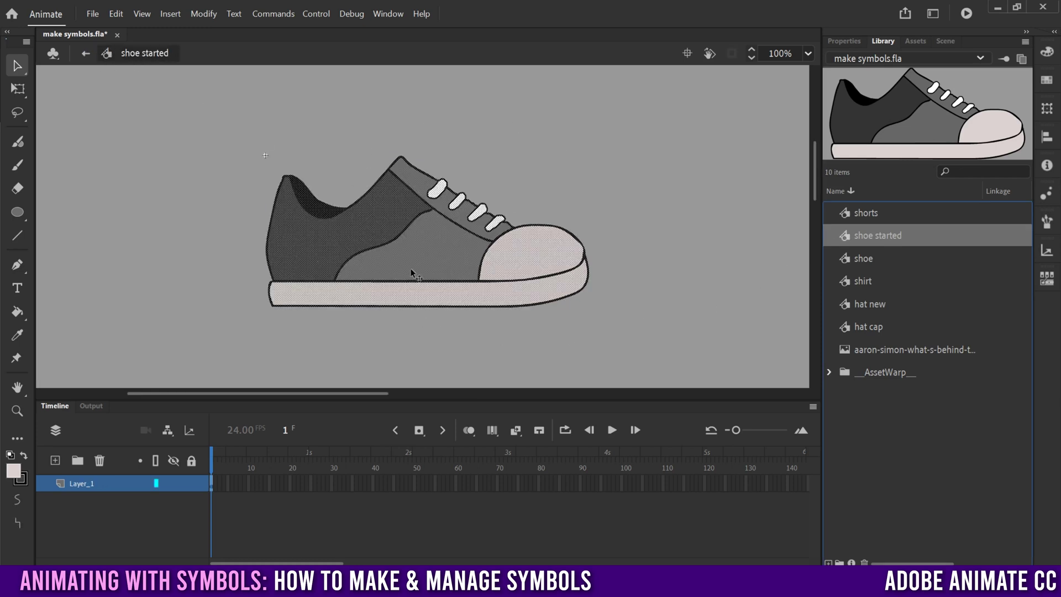
click(200, 216)
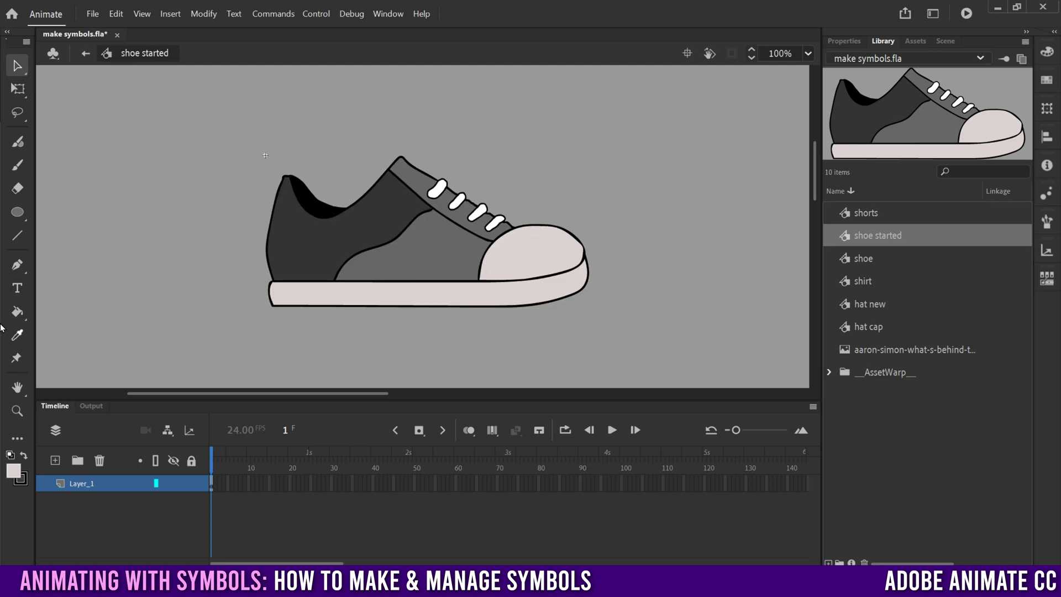
click(17, 312)
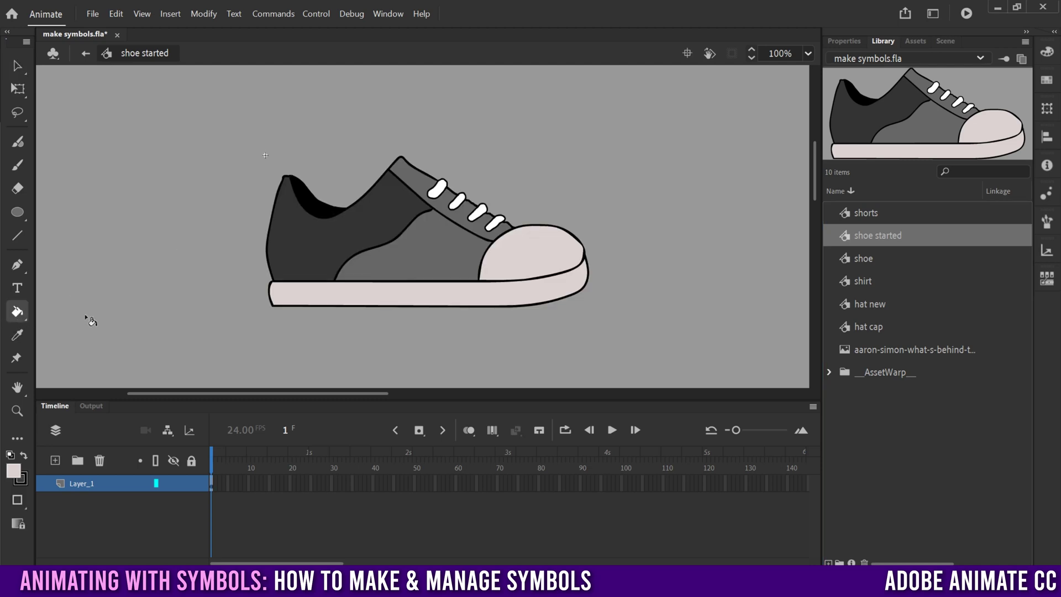
click(842, 40)
click(846, 197)
click(688, 319)
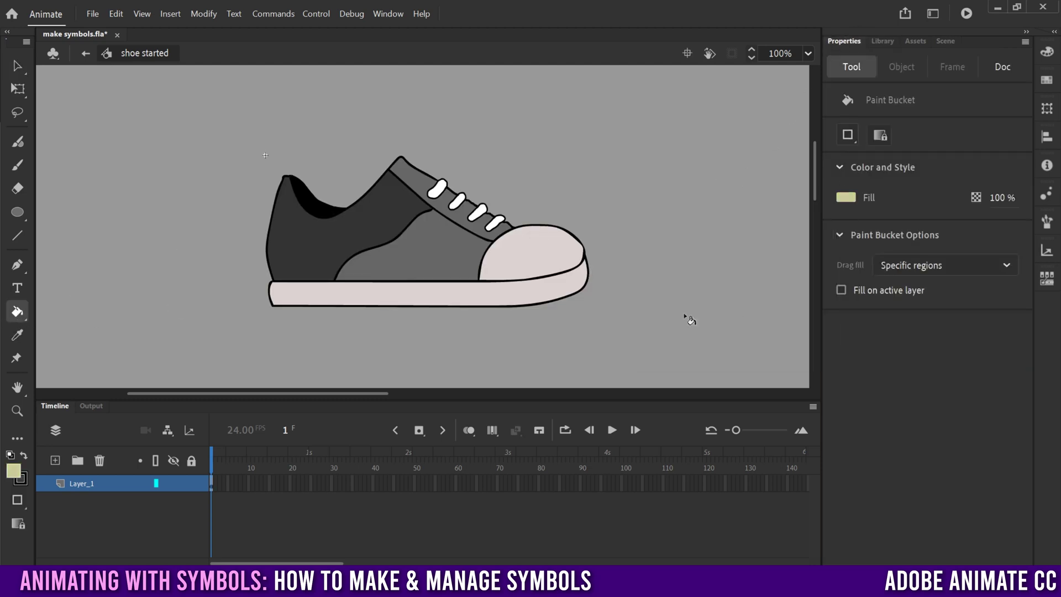
click(537, 254)
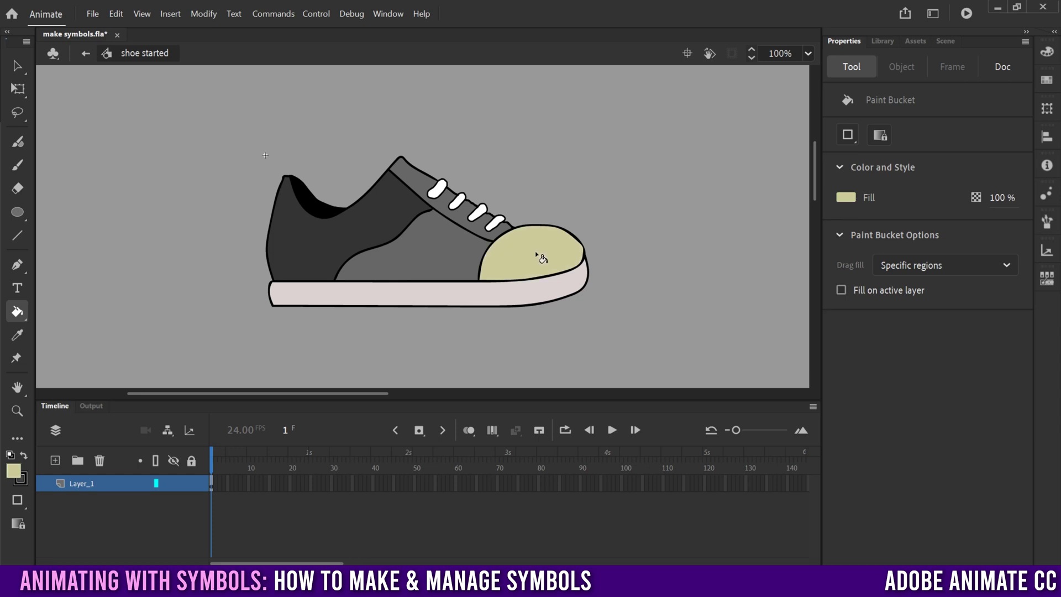
click(86, 53)
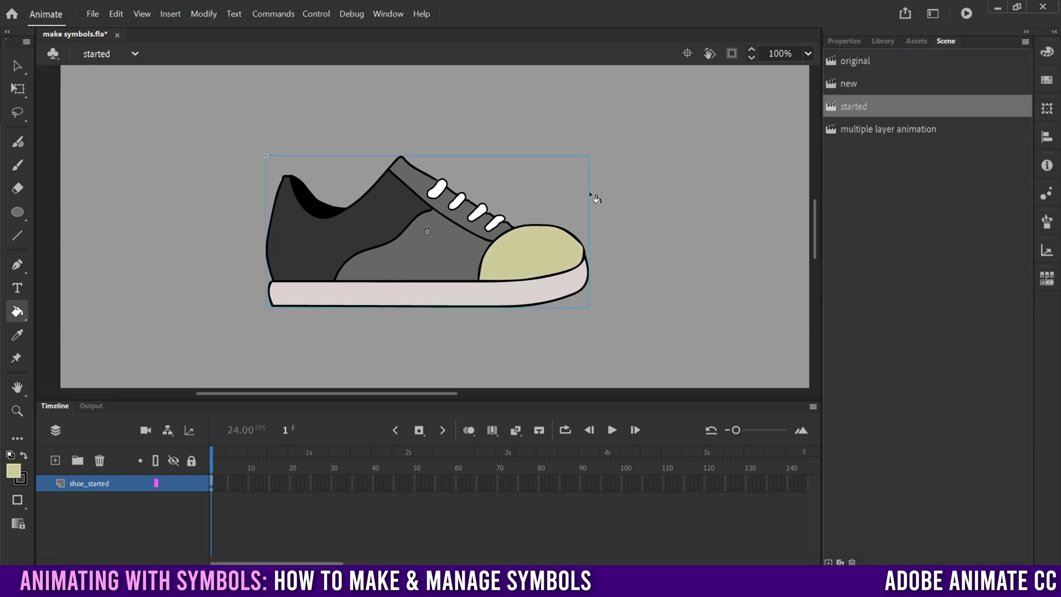
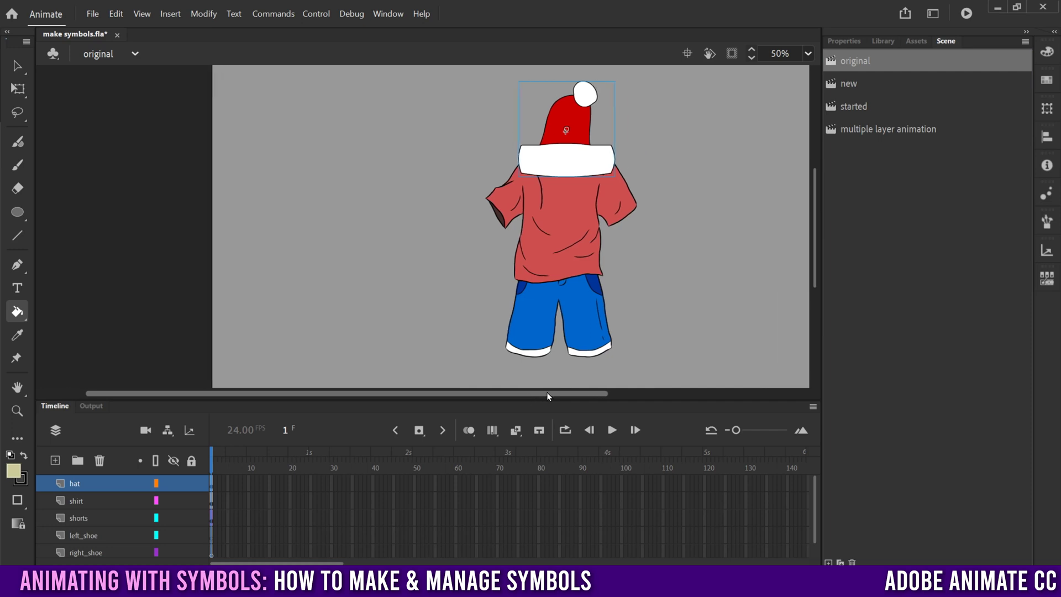
- Place one instance of shoe started on the left_shoe layer and another on the right_shoe layer of the original scene
click(883, 40)
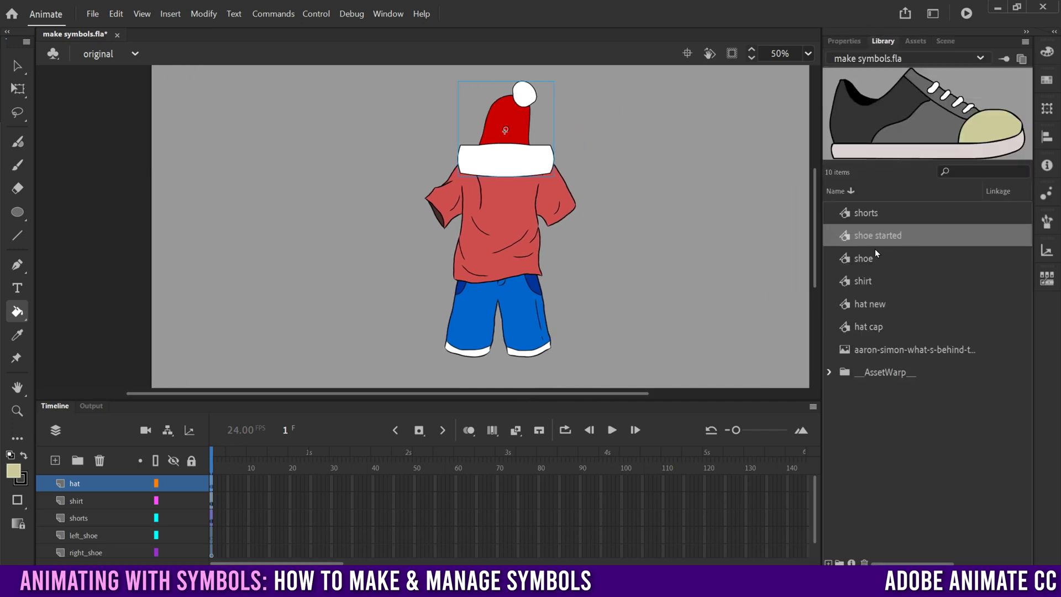
key(v)
click(77, 534)
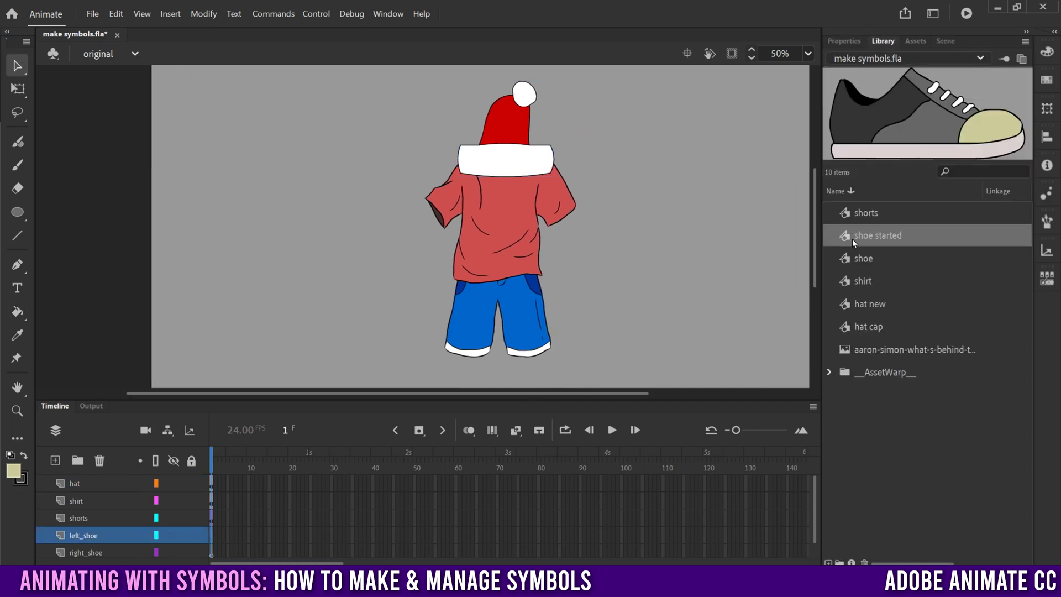
drag(845, 235, 344, 318)
click(91, 550)
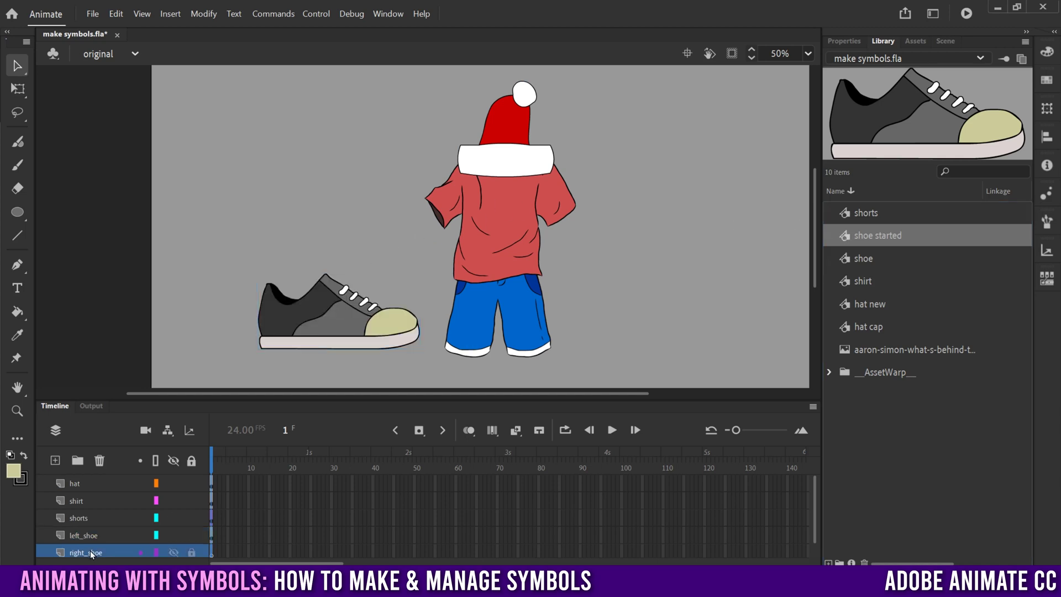
drag(848, 236, 597, 326)
- Flip the left shoe horizontally, scale it down and move it under its shorts leg, and scale down the right shoe
click(330, 321)
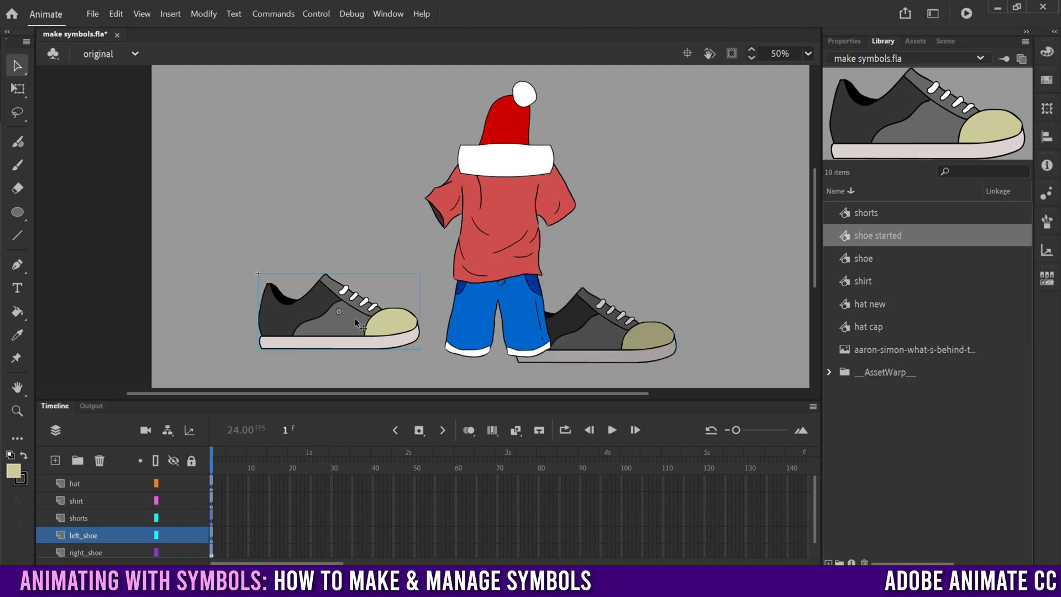
click(18, 89)
drag(420, 311, 294, 287)
drag(354, 321, 469, 364)
click(596, 323)
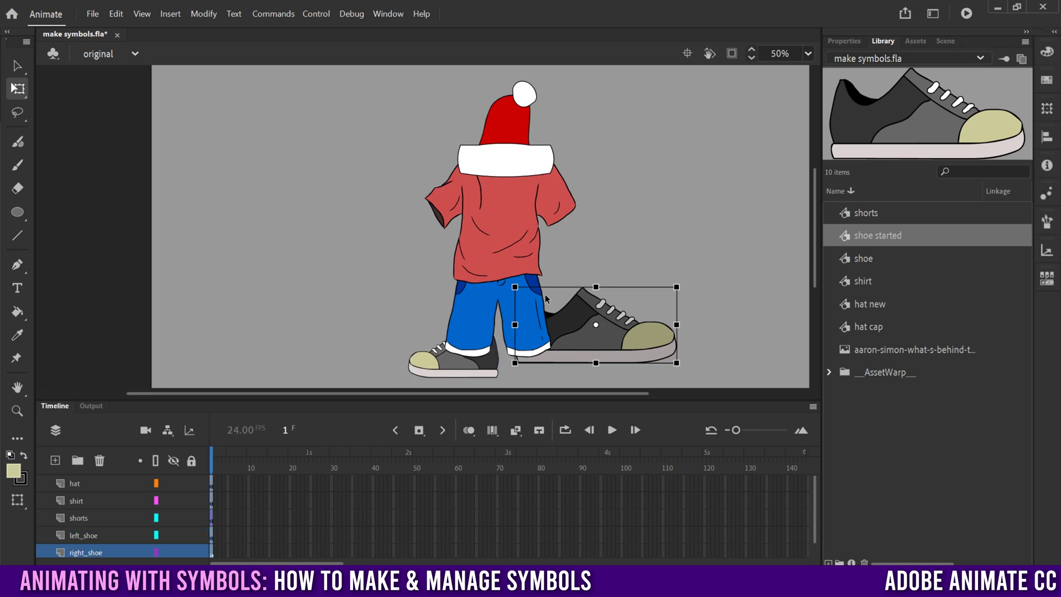
drag(515, 288, 551, 353)
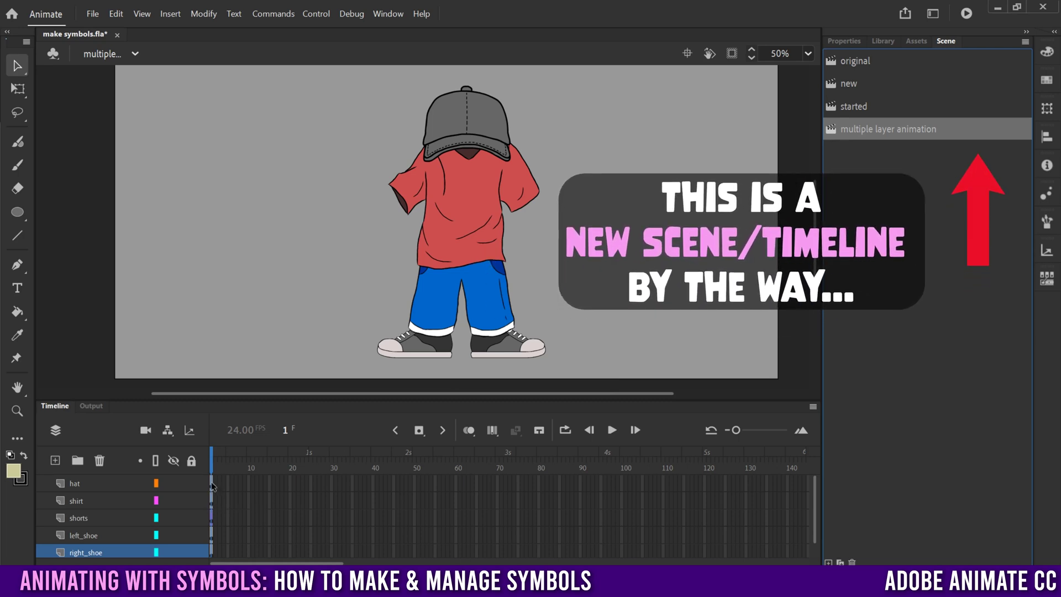
- Examine the hat, shirt, shorts, left_shoe and right_shoe layers of the multiple layer animation scene
drag(211, 490, 211, 551)
click(91, 484)
click(88, 500)
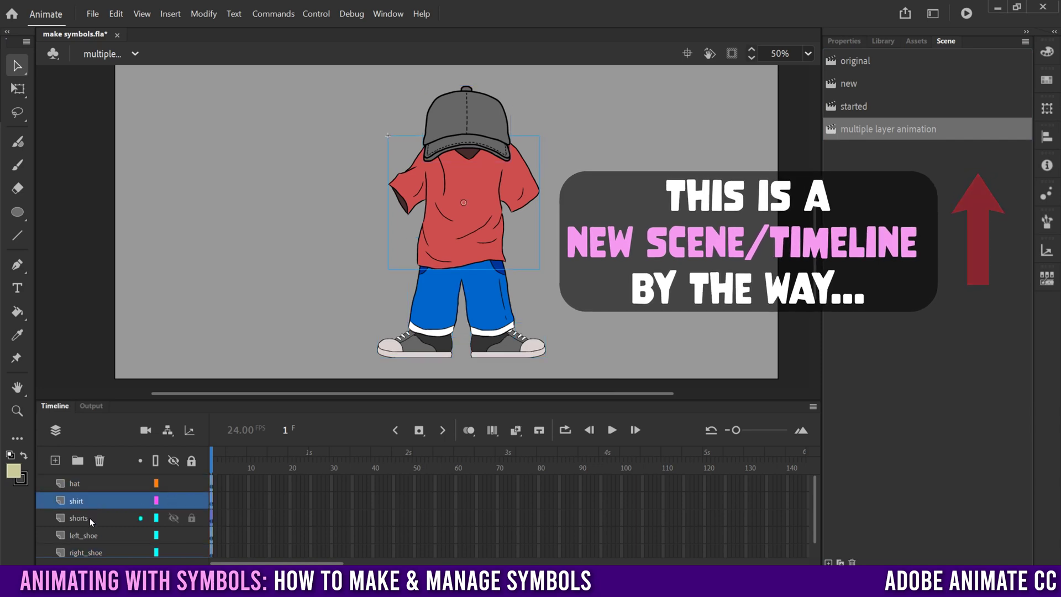
click(89, 518)
click(95, 535)
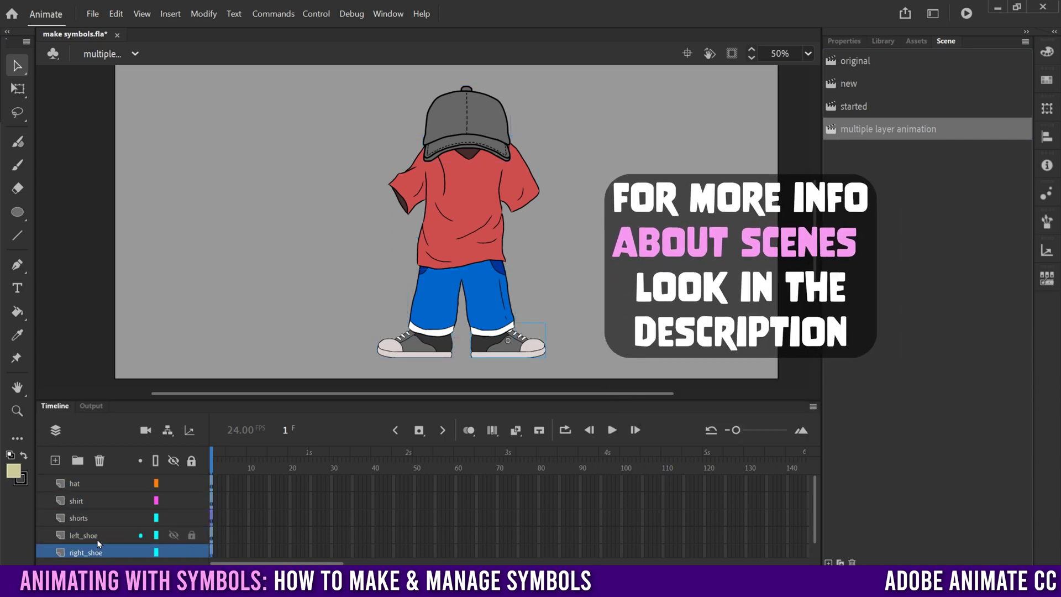
click(100, 518)
click(101, 500)
click(103, 483)
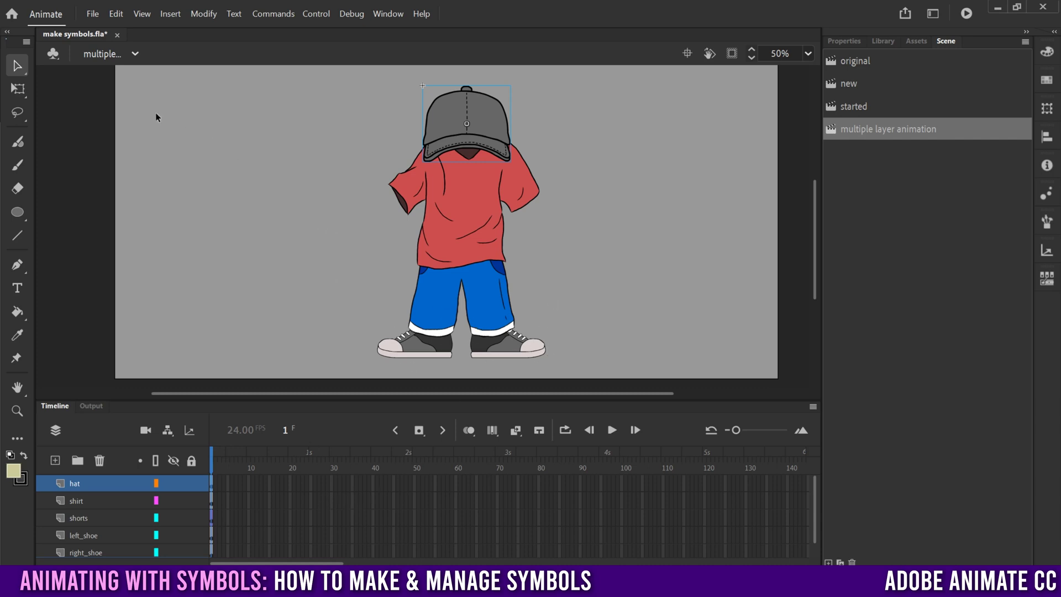
- Copy the first frame of all five clothing layers, from hat to right_shoe, in the multiple layer animation scene
drag(273, 75, 607, 376)
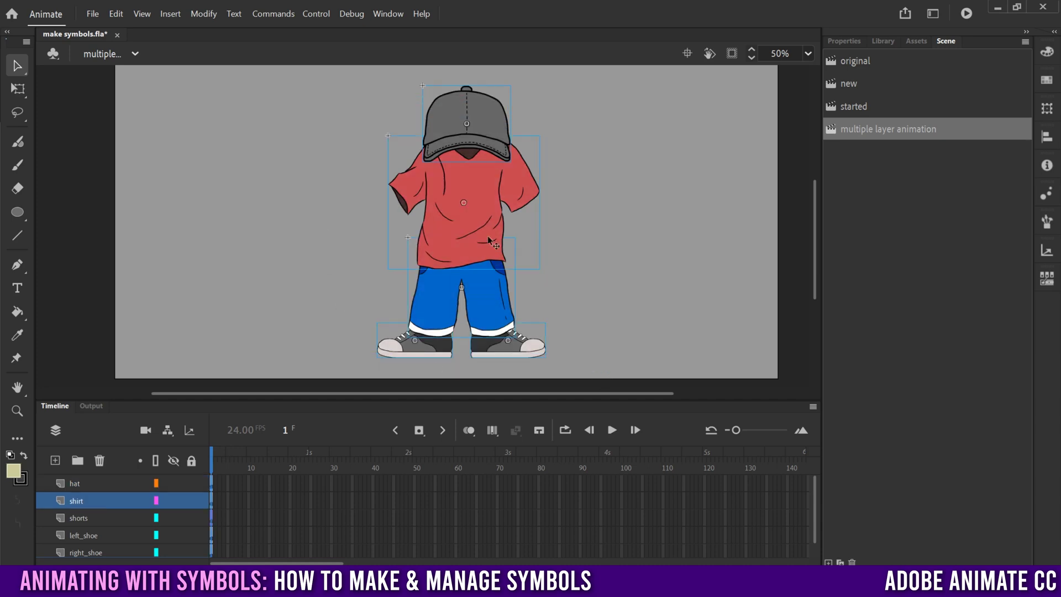
click(241, 517)
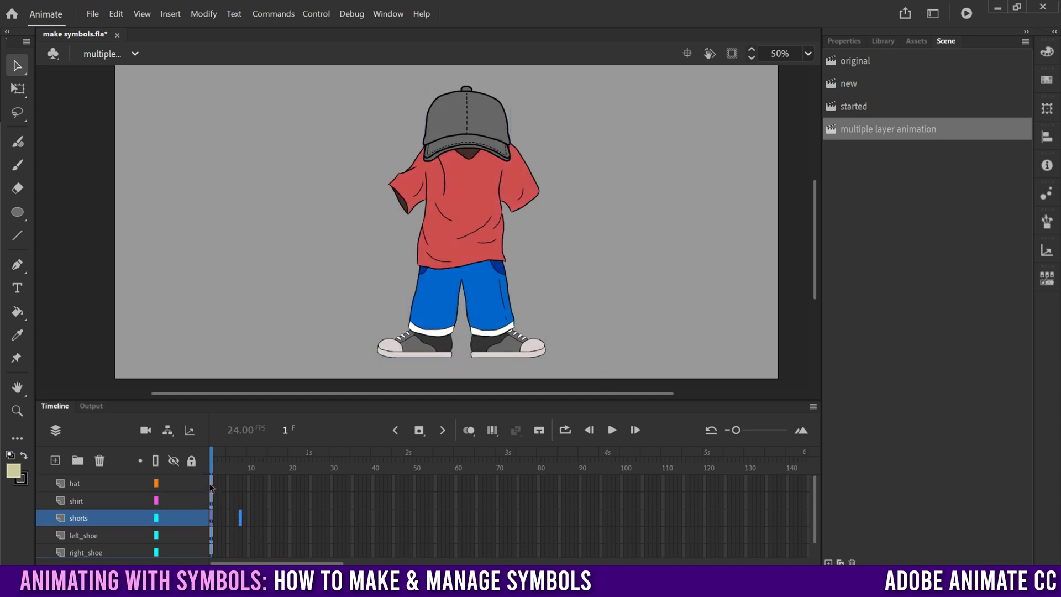
click(210, 553)
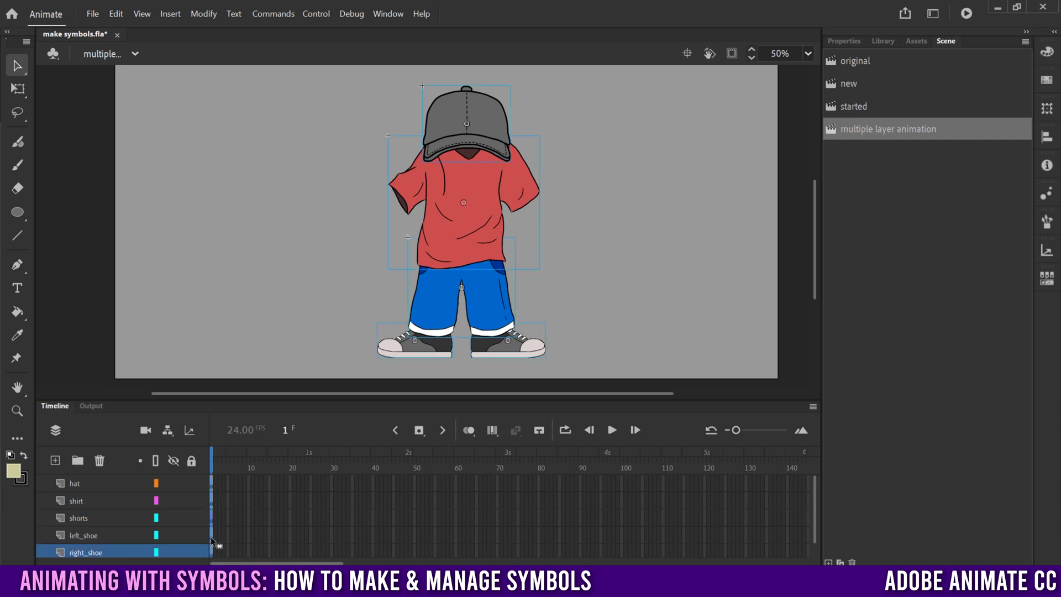
right_click(210, 537)
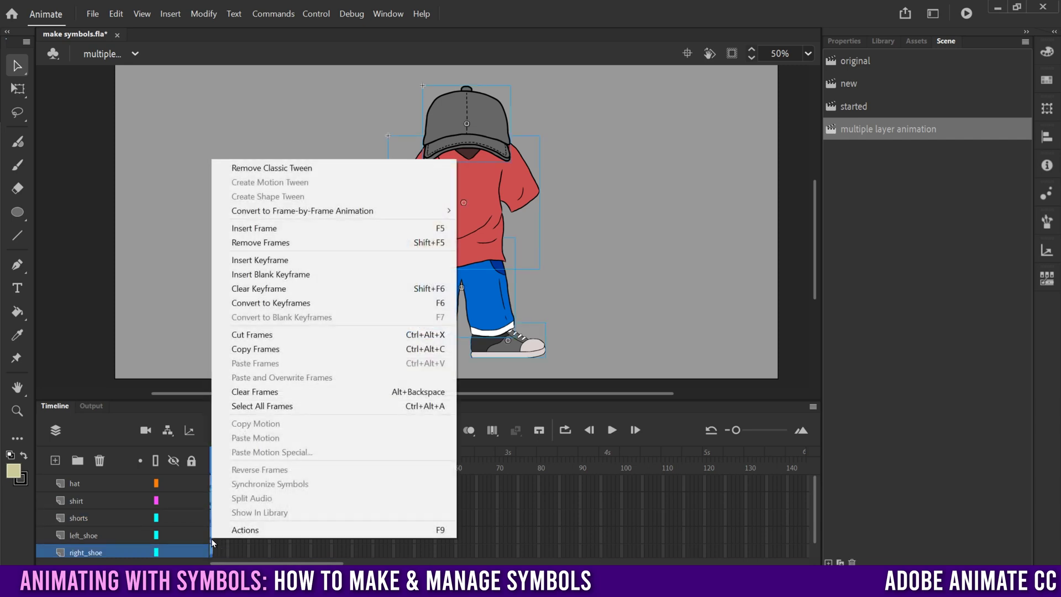
click(263, 350)
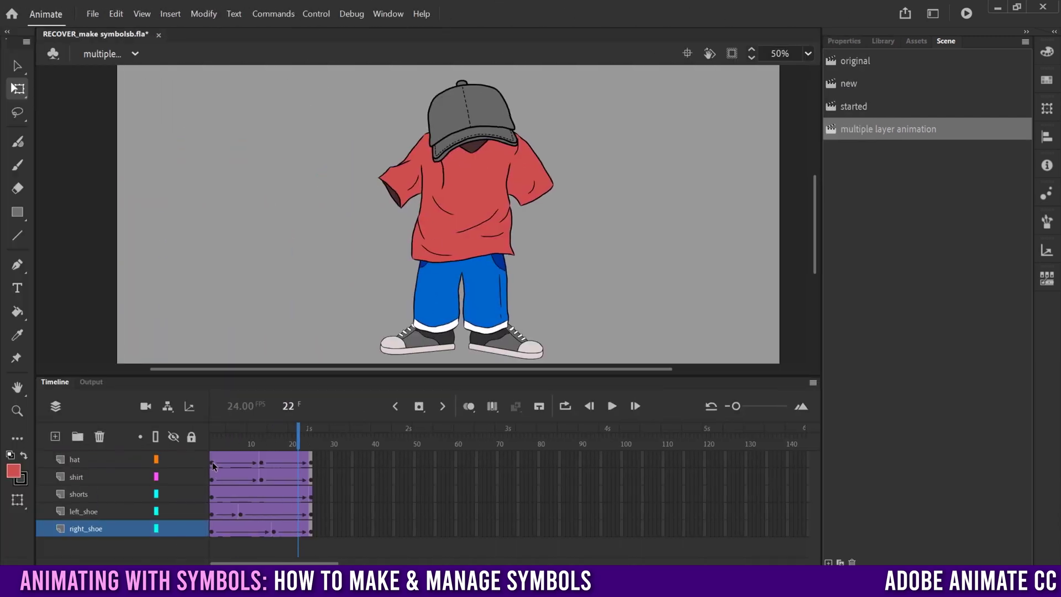
- In the RECOVER_make symbolsb.fla document, copy frames 1 to 25 of all five animated clothing layers
drag(212, 465, 311, 530)
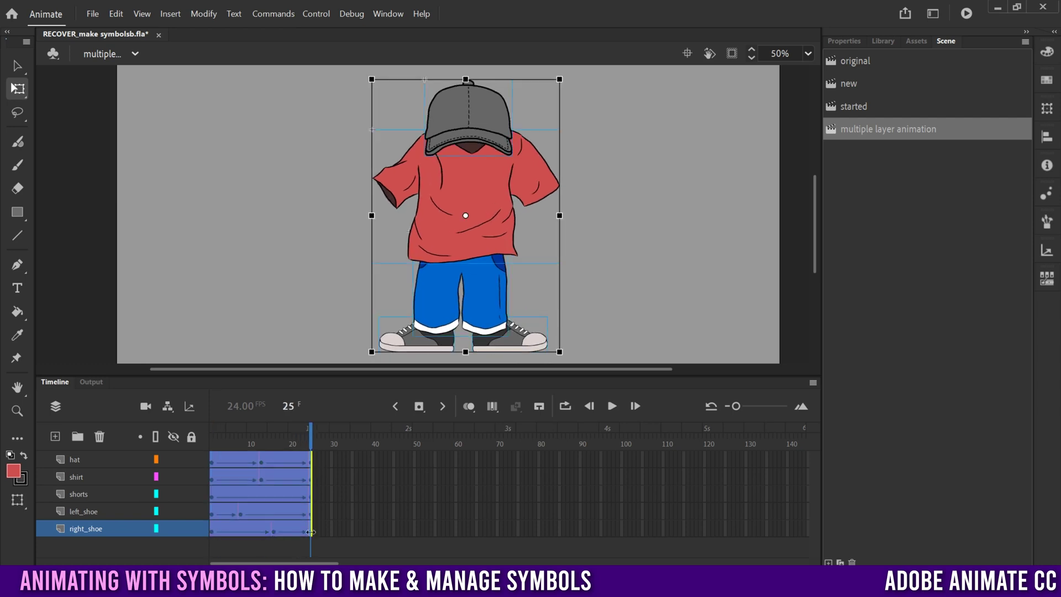
right_click(247, 482)
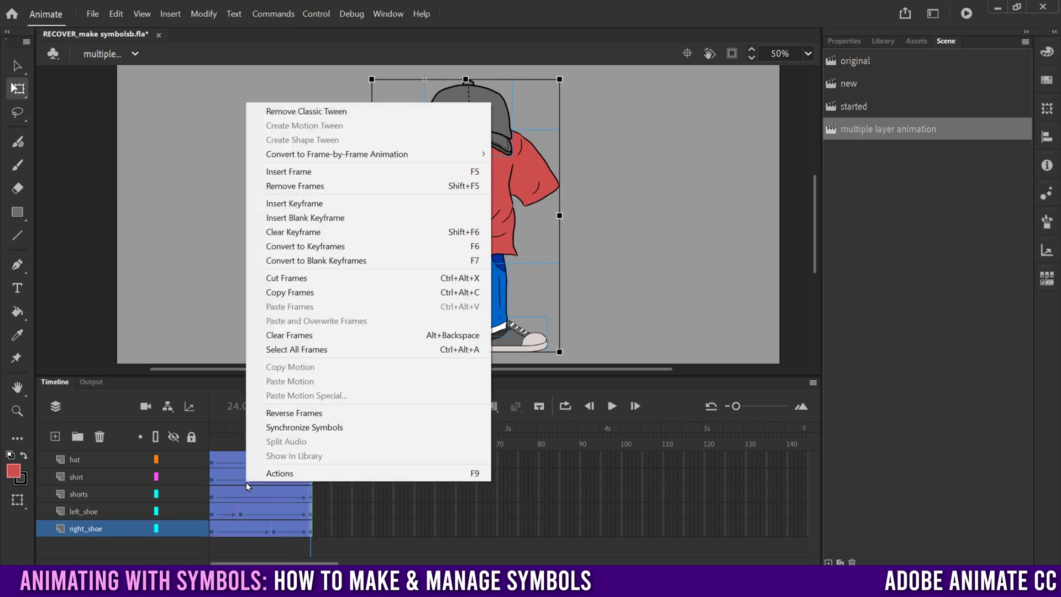
click(292, 293)
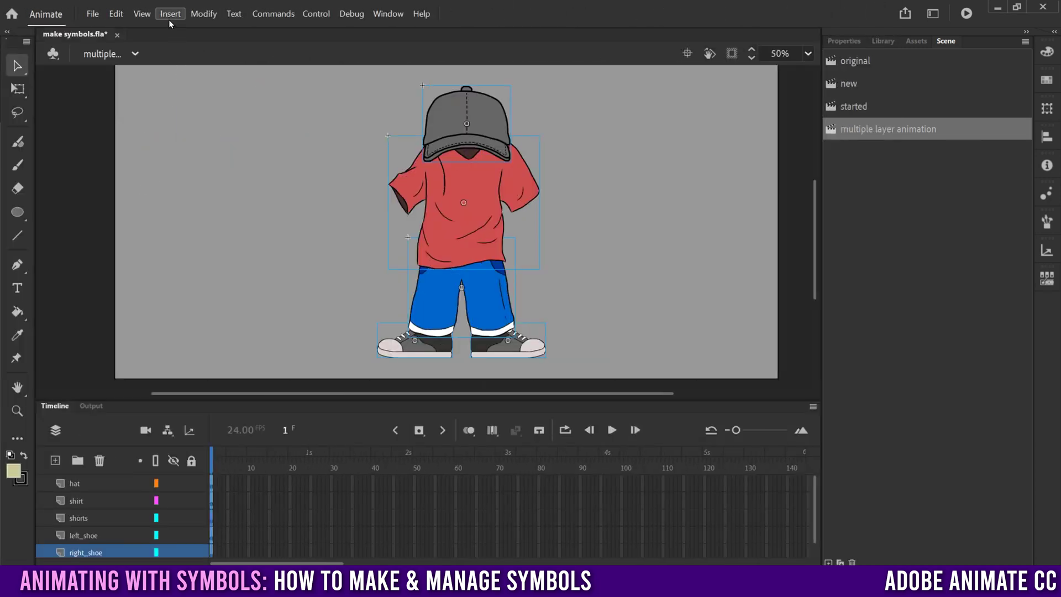
- Create a new empty graphic symbol named dancer
click(169, 20)
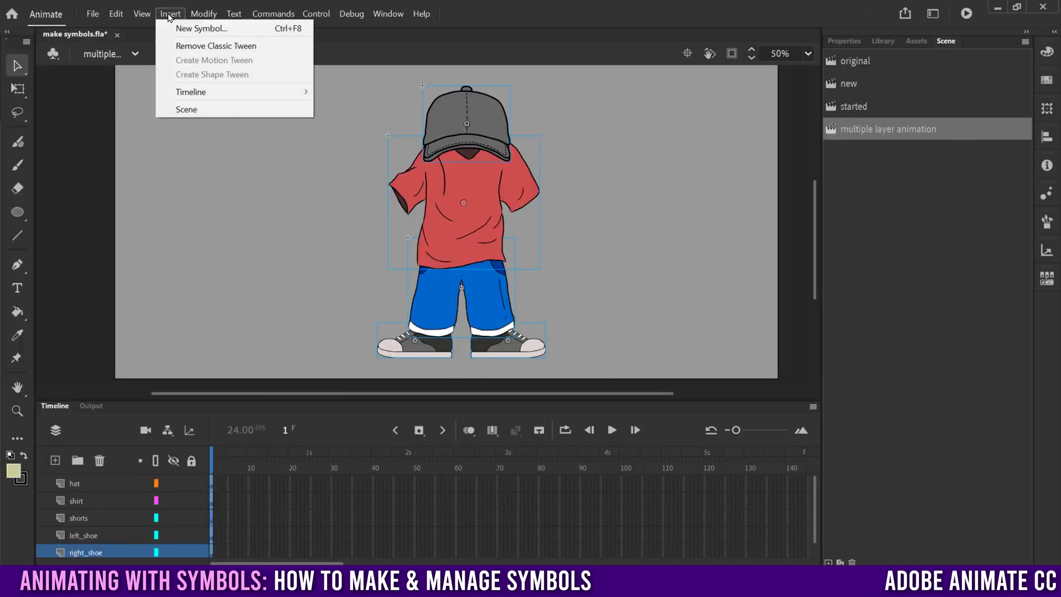
click(181, 30)
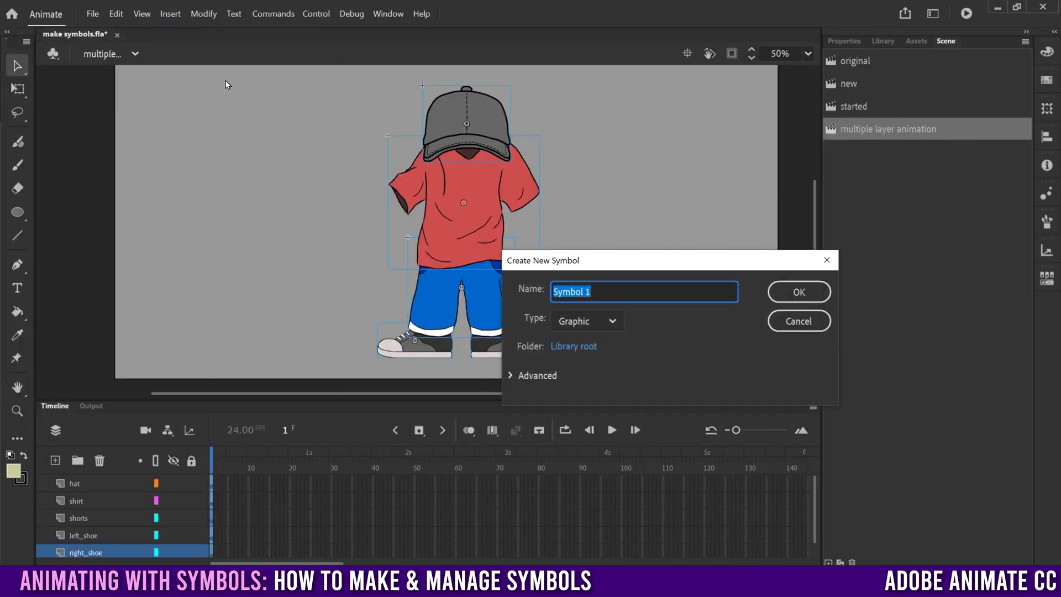
text(dancer)
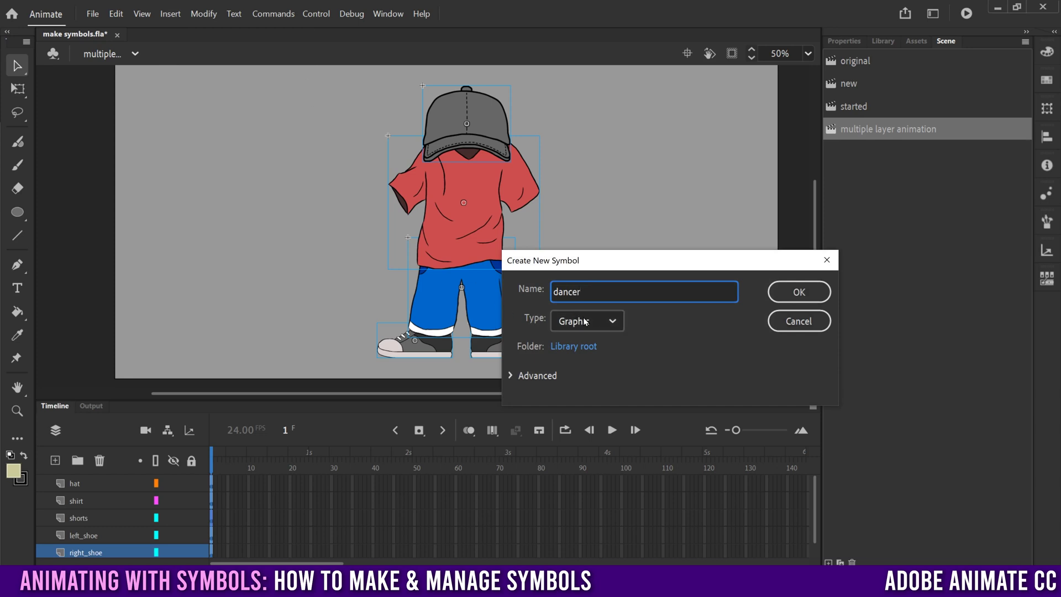
click(802, 292)
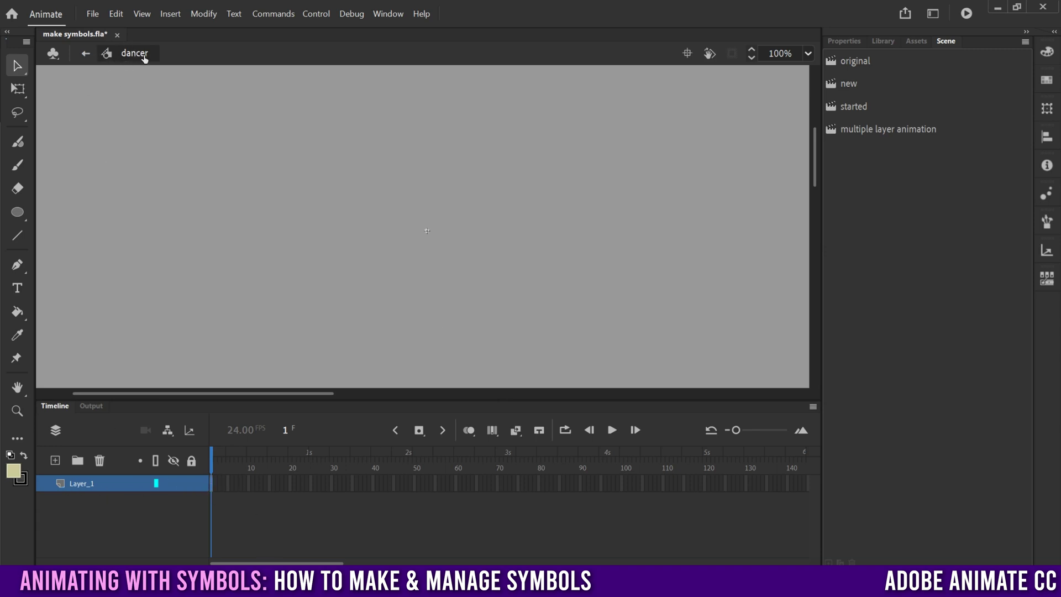
- Paste the copied frames of the five clothing layers into the first frame of the dancer symbol's timeline
right_click(210, 483)
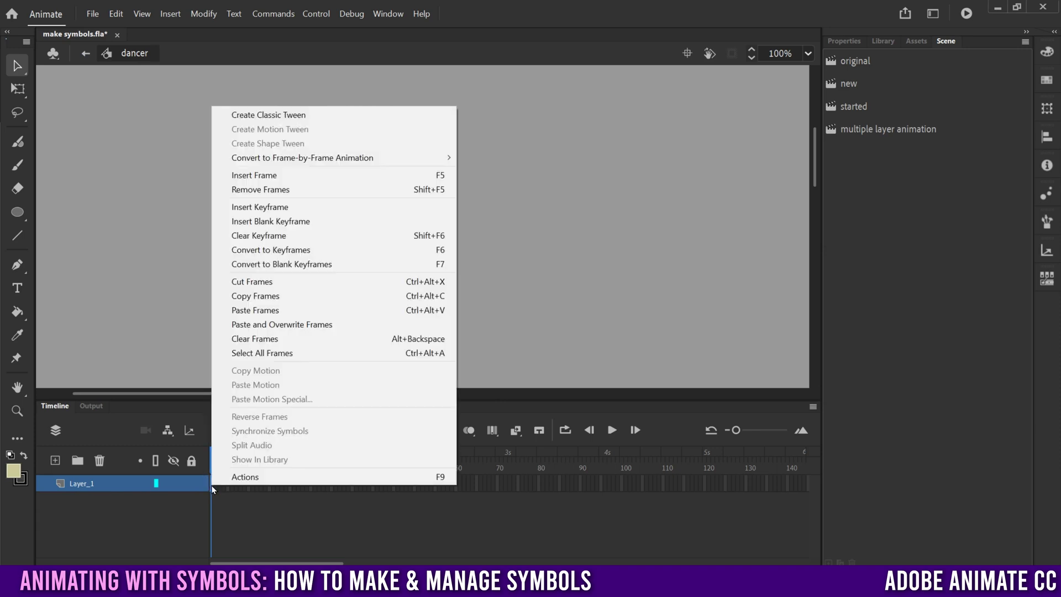
click(256, 311)
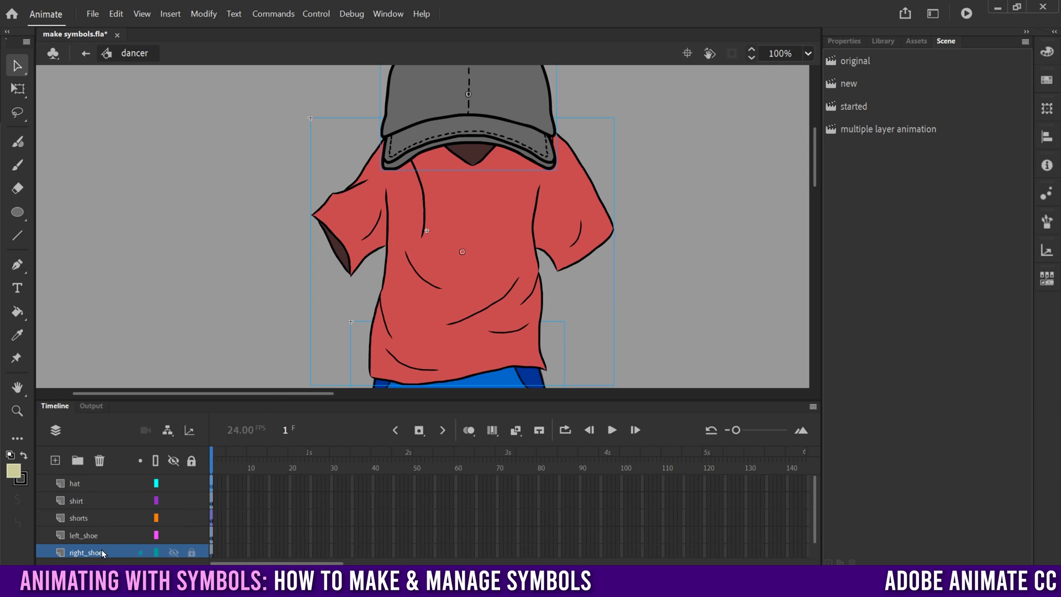
click(808, 53)
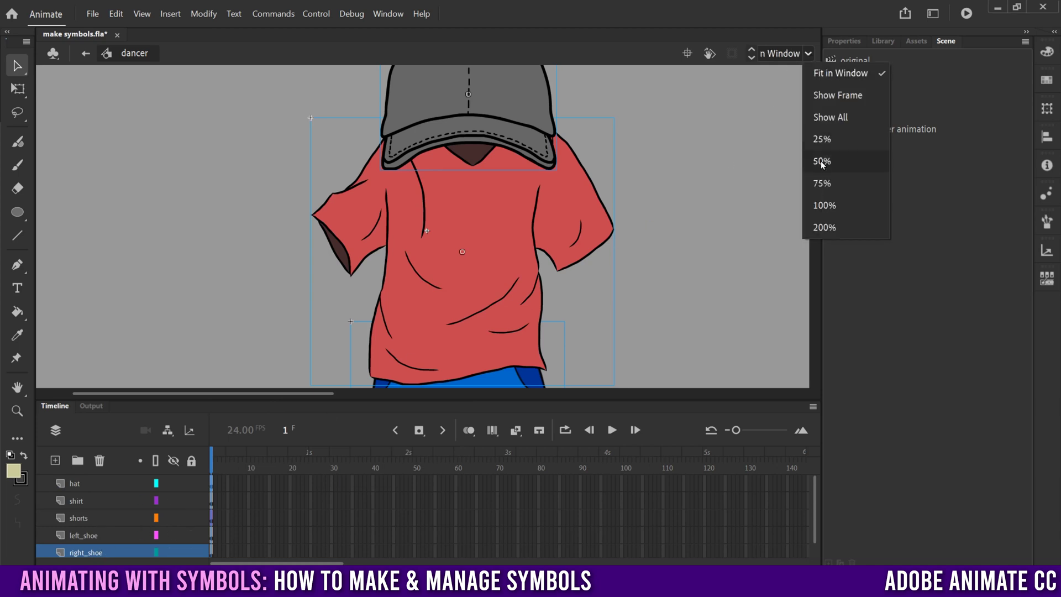
click(823, 160)
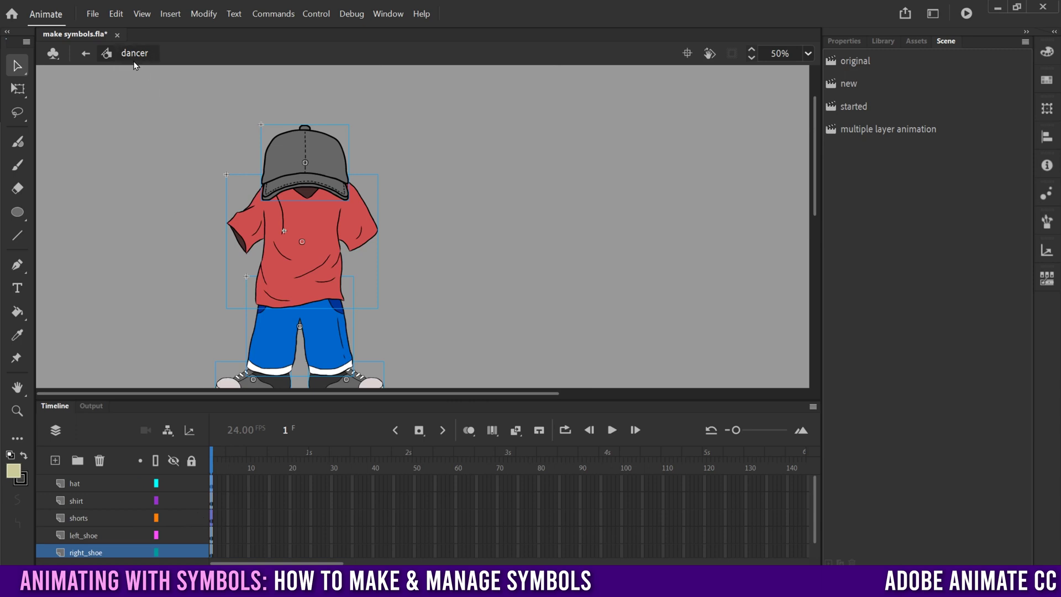
- In the original scene, add a layer named dancer above the hat layer and make it the active layer
click(860, 59)
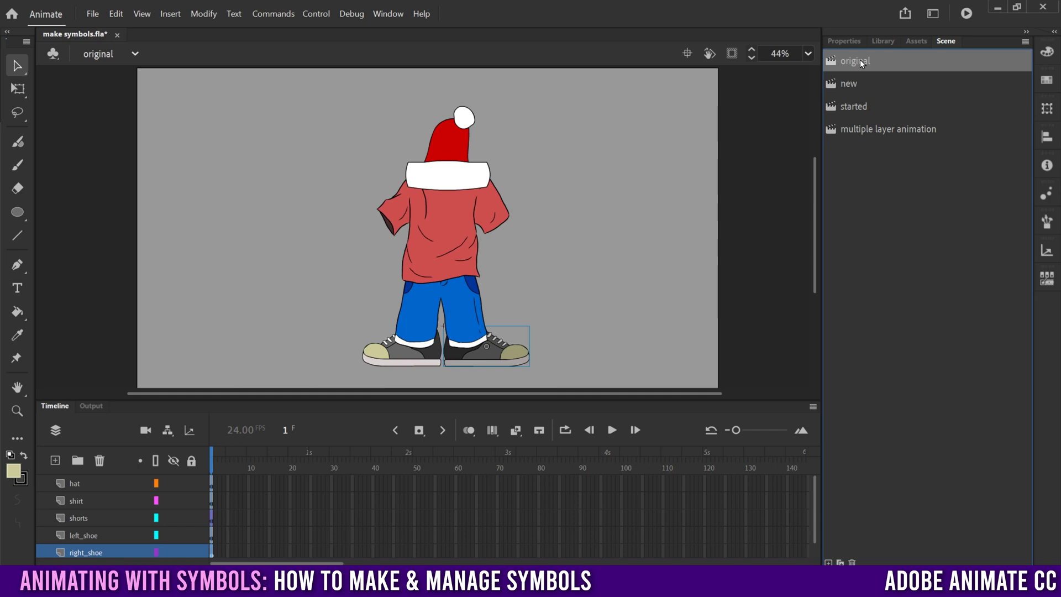
click(884, 40)
mouse_move(843, 349)
mouse_down()
mouse_move(835, 329)
mouse_move(530, 161)
mouse_move(298, 136)
mouse_move(257, 194)
mouse_move(258, 220)
mouse_move(849, 320)
mouse_move(854, 348)
mouse_up()
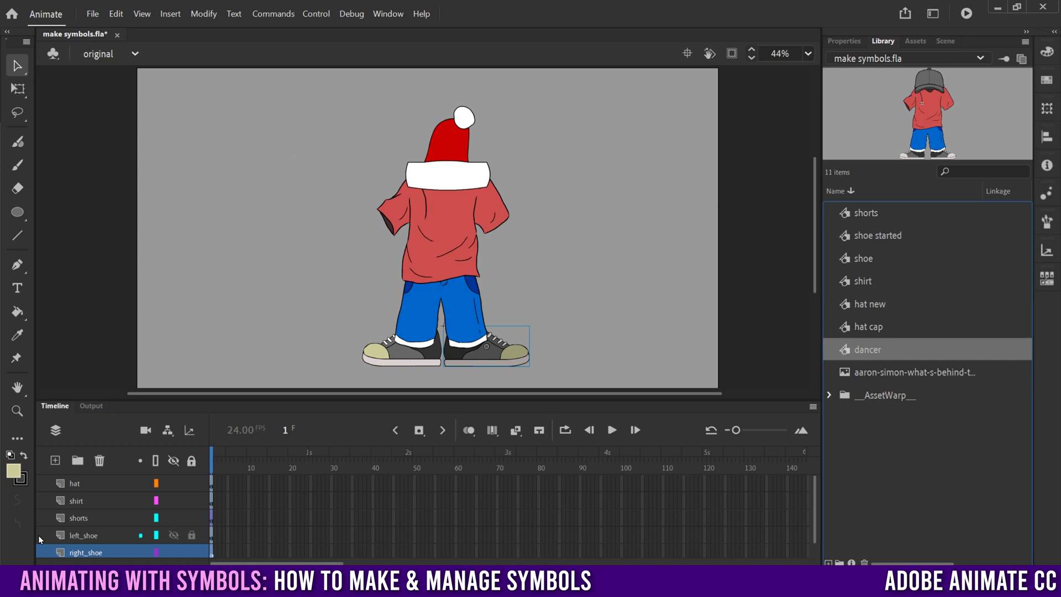
click(82, 483)
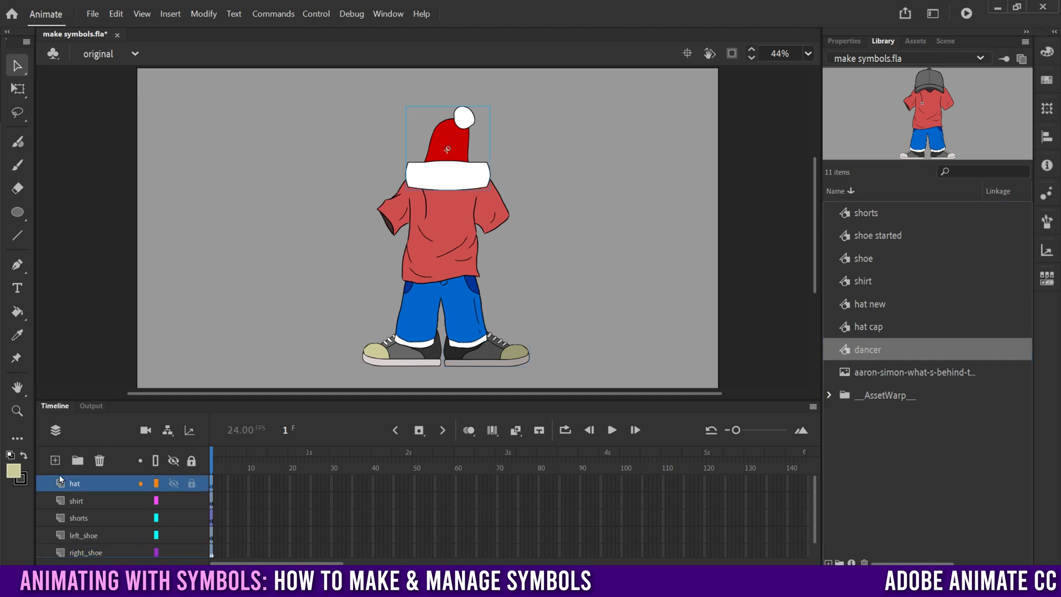
click(55, 460)
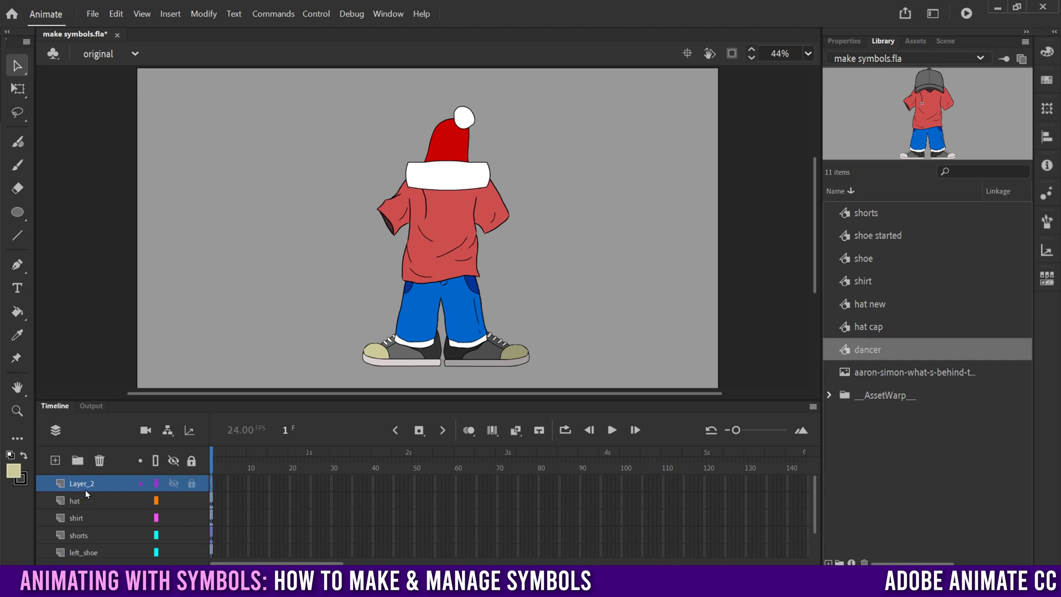
double_click(85, 487)
text(dance)
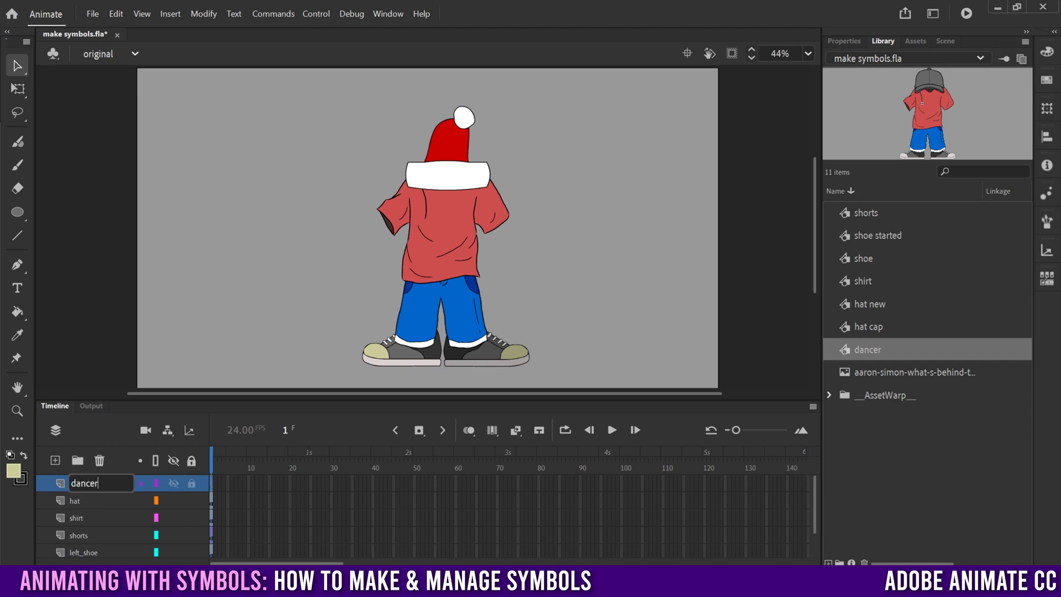
text(r)
click(102, 535)
click(102, 484)
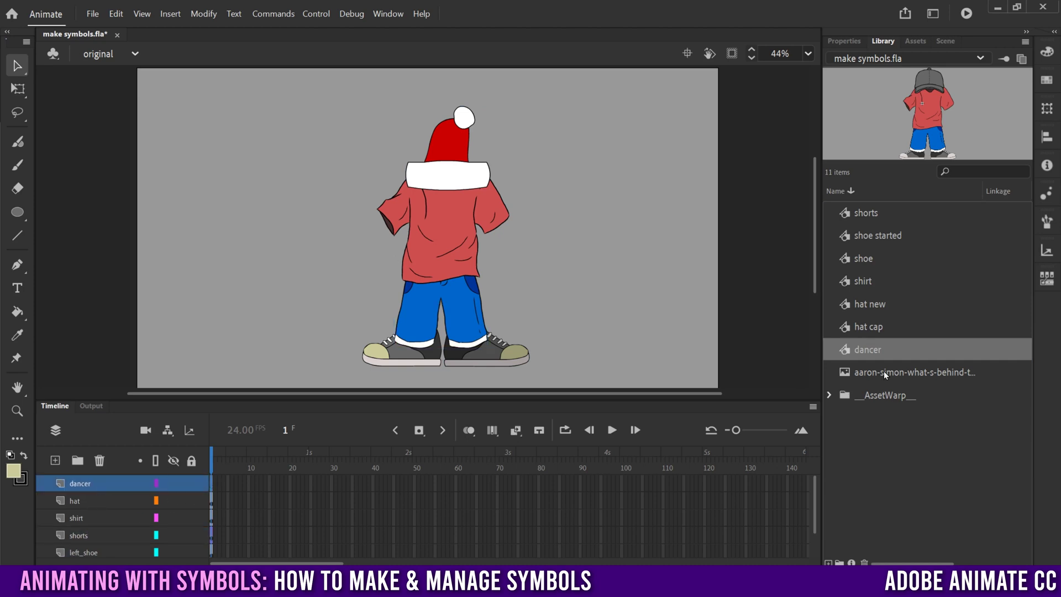
- Place an instance of the dancer symbol to the left of the Santa-hat outfit and check that outfit's separate parts
drag(844, 352, 267, 216)
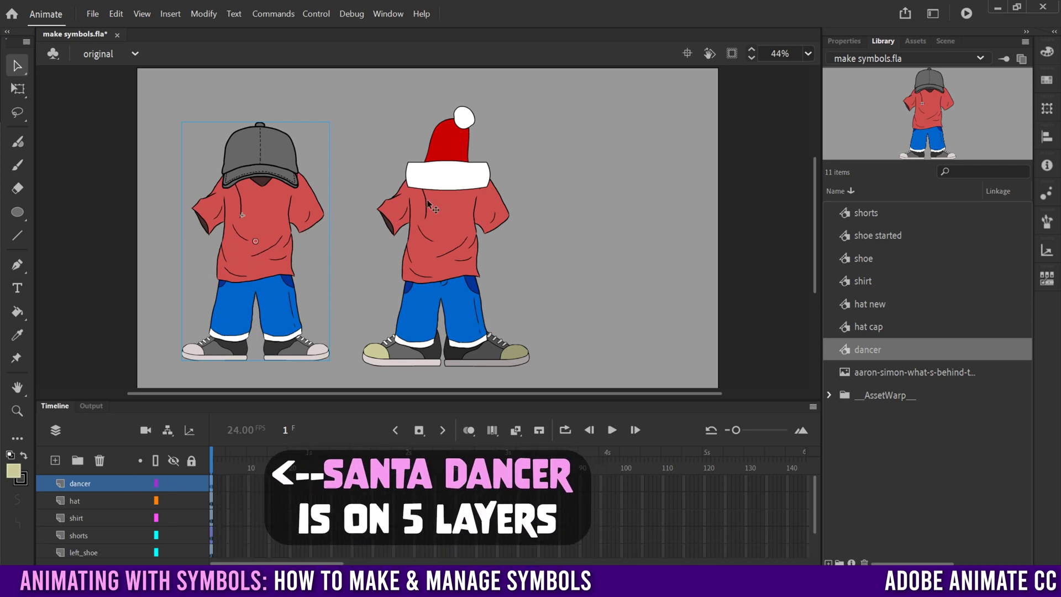
click(447, 214)
click(447, 144)
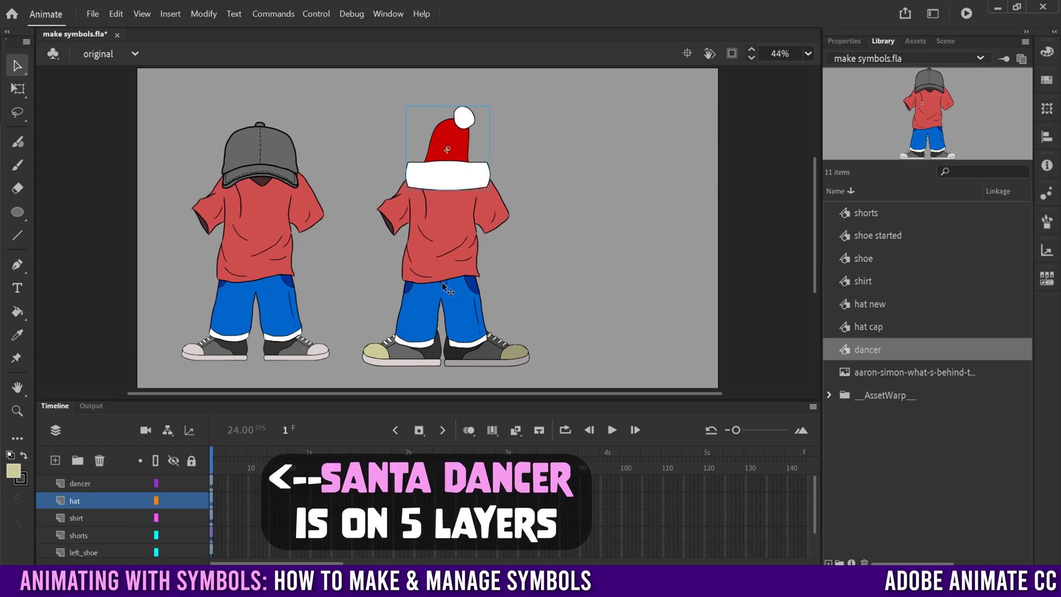
click(448, 329)
click(409, 354)
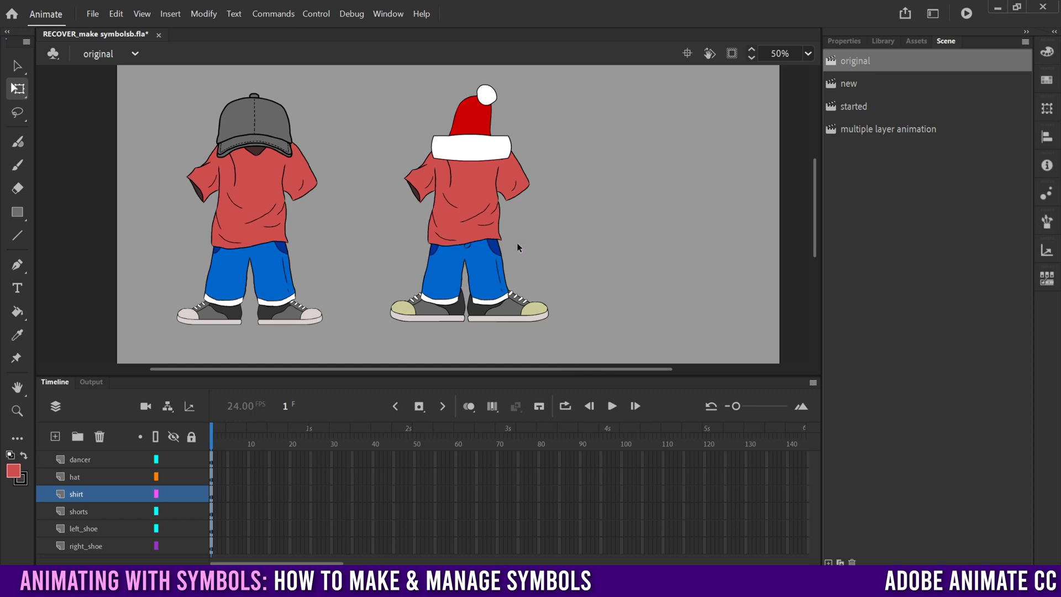
- In RECOVER_make symbolsb.fla, add keyframes at frame 20 on the five Santa outfit layers and create classic tweens across them
drag(291, 546, 289, 545)
click(419, 407)
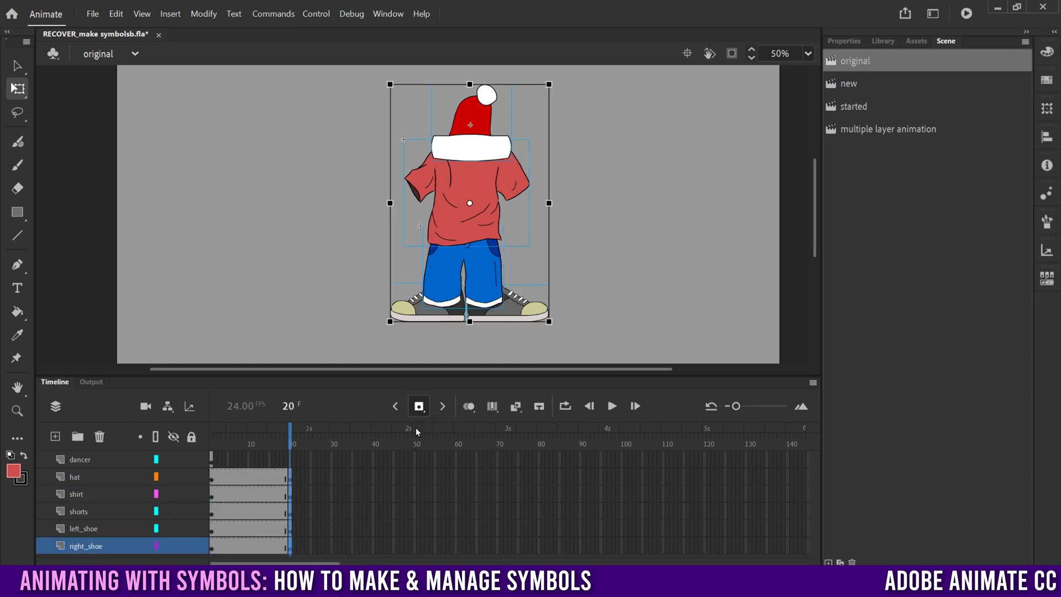
drag(247, 477, 248, 548)
right_click(248, 548)
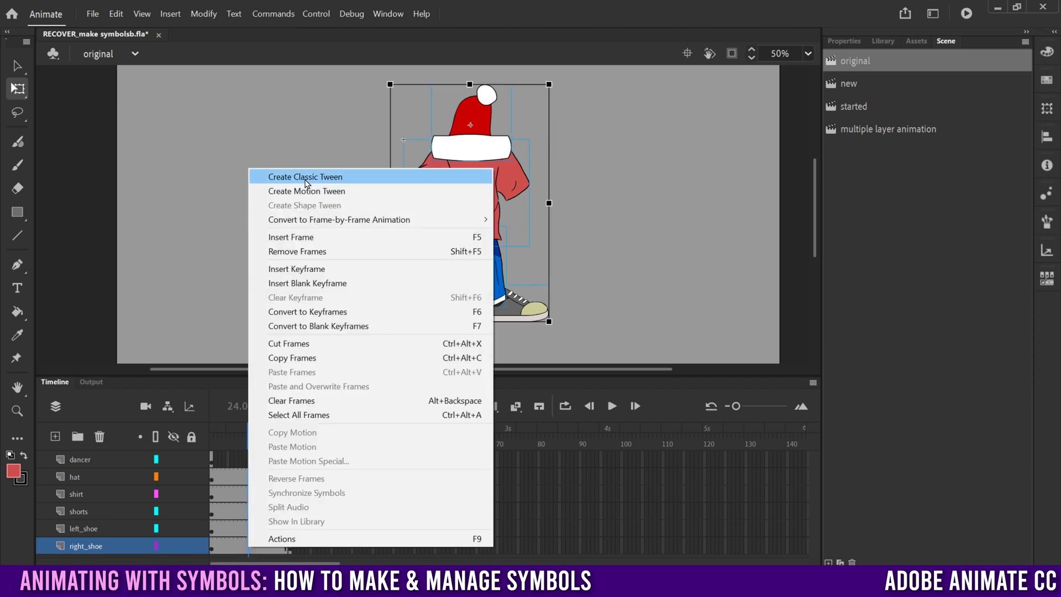
click(305, 177)
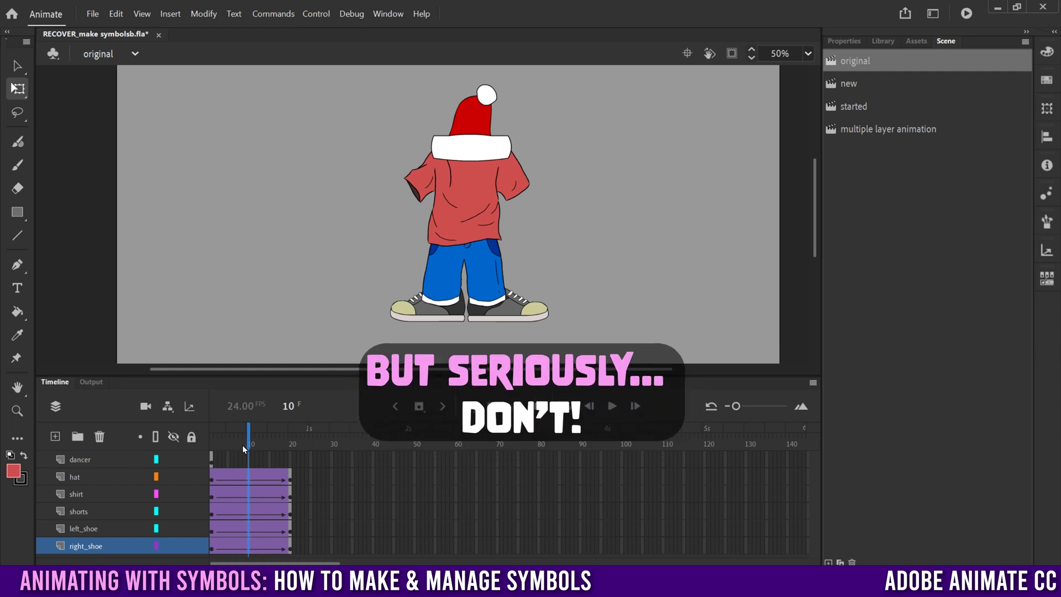
- At frame 1, scale down all five parts of the Santa outfit together and move them upward on the stage
click(210, 482)
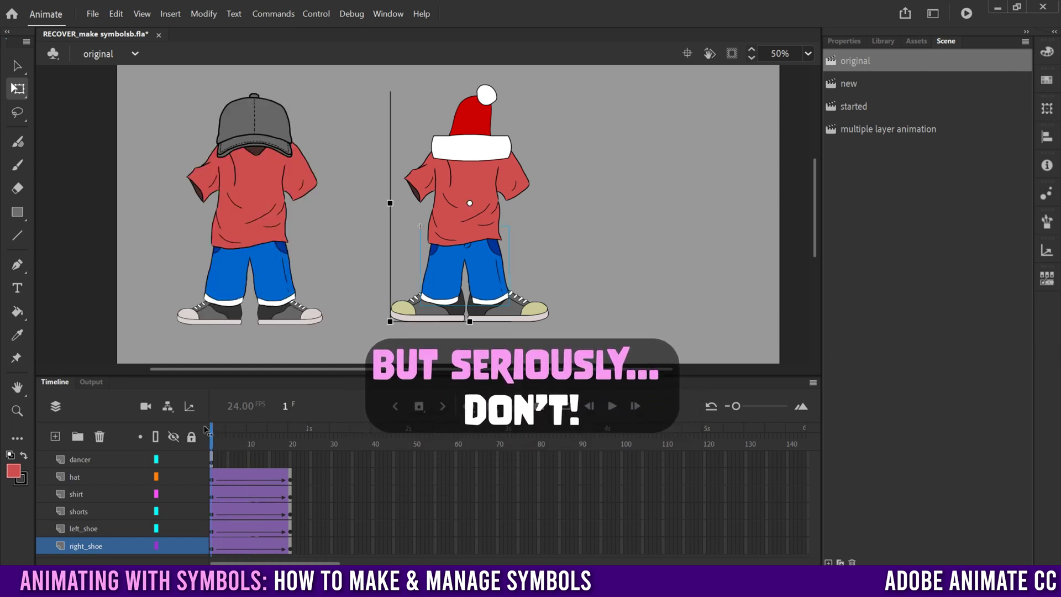
click(212, 486)
click(212, 551)
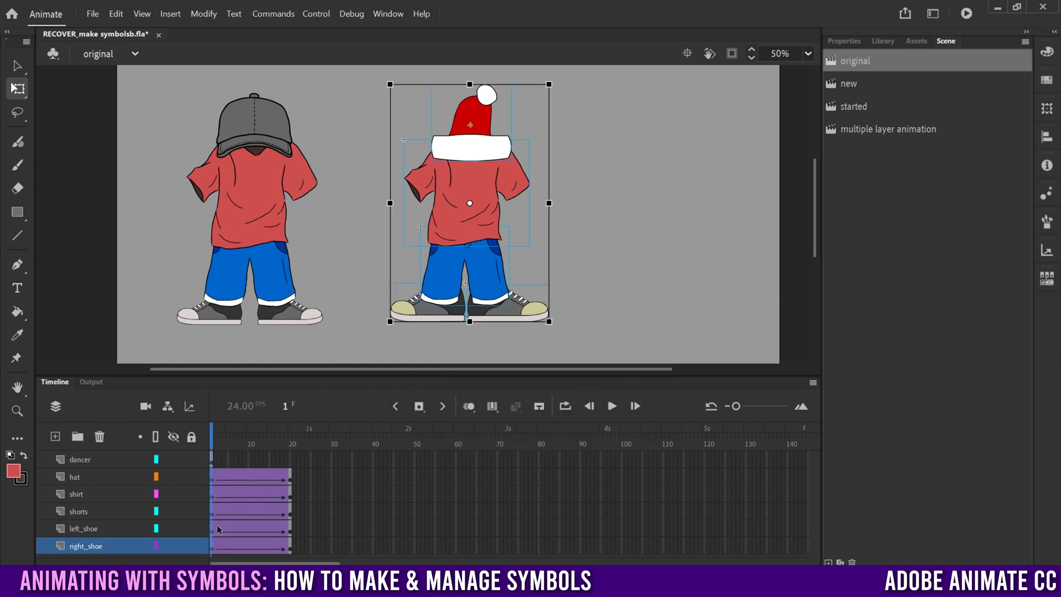
drag(390, 84, 419, 126)
drag(473, 191, 470, 163)
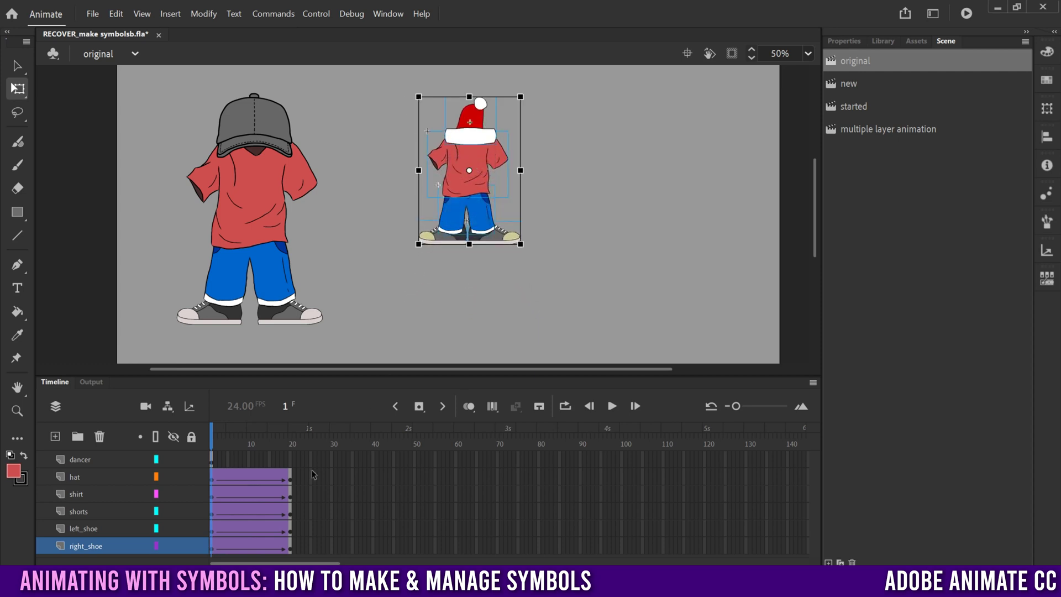
- Tilt the Santa hat clockwise at frame 10 and narrow the Santa outfit's shirt at frame 9
click(292, 481)
key(ctrl+a)
drag(287, 434, 249, 442)
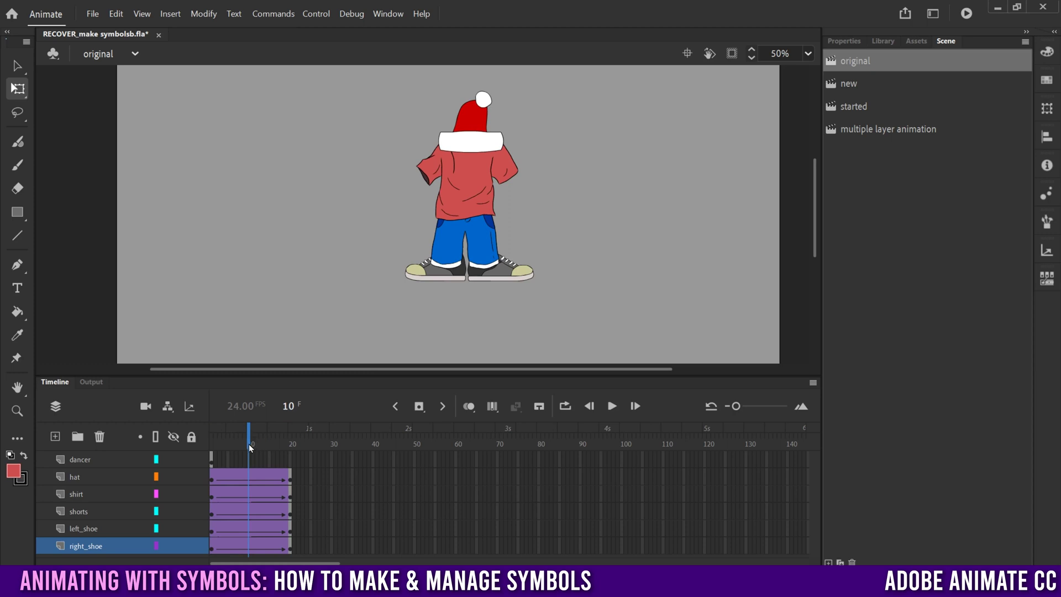
click(249, 481)
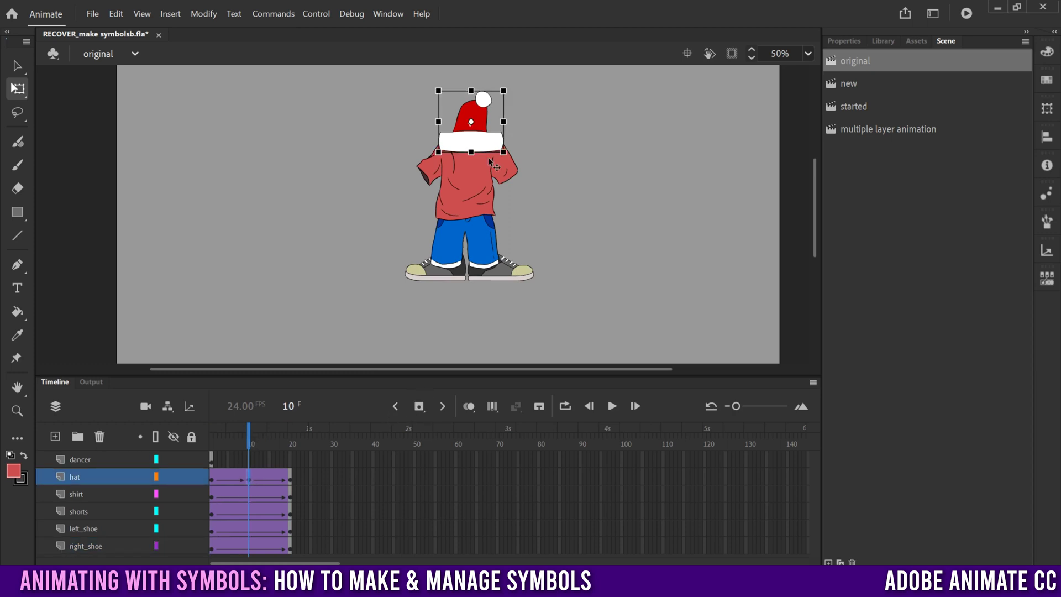
drag(439, 87, 452, 84)
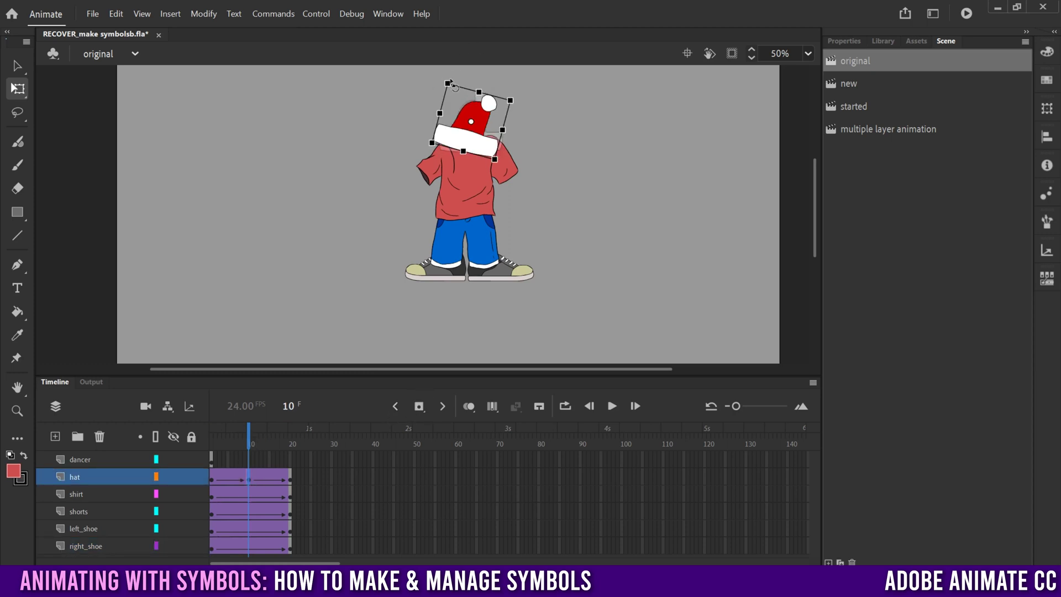
click(245, 496)
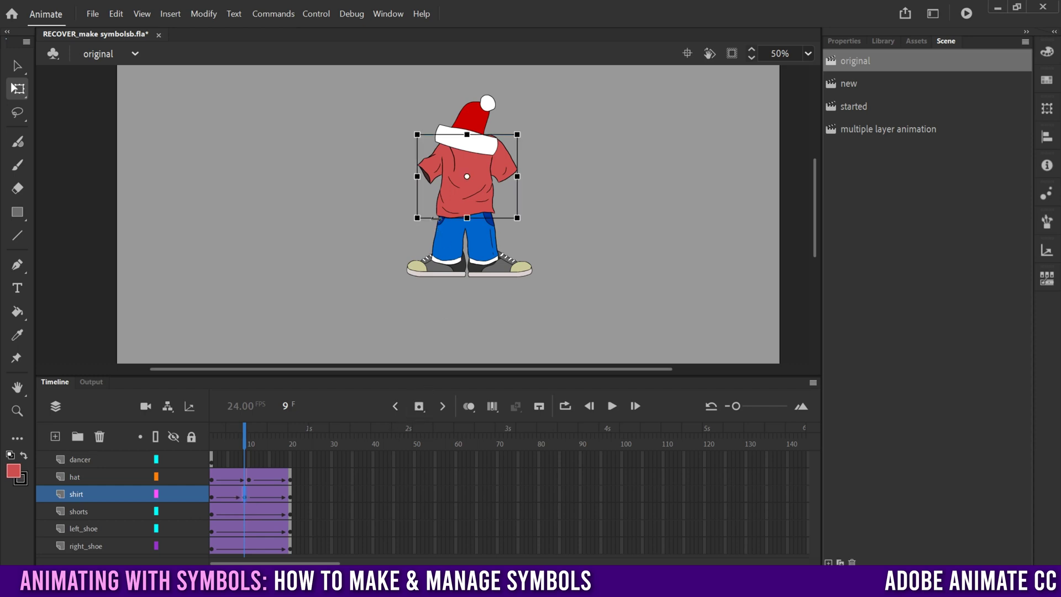
drag(417, 177, 423, 177)
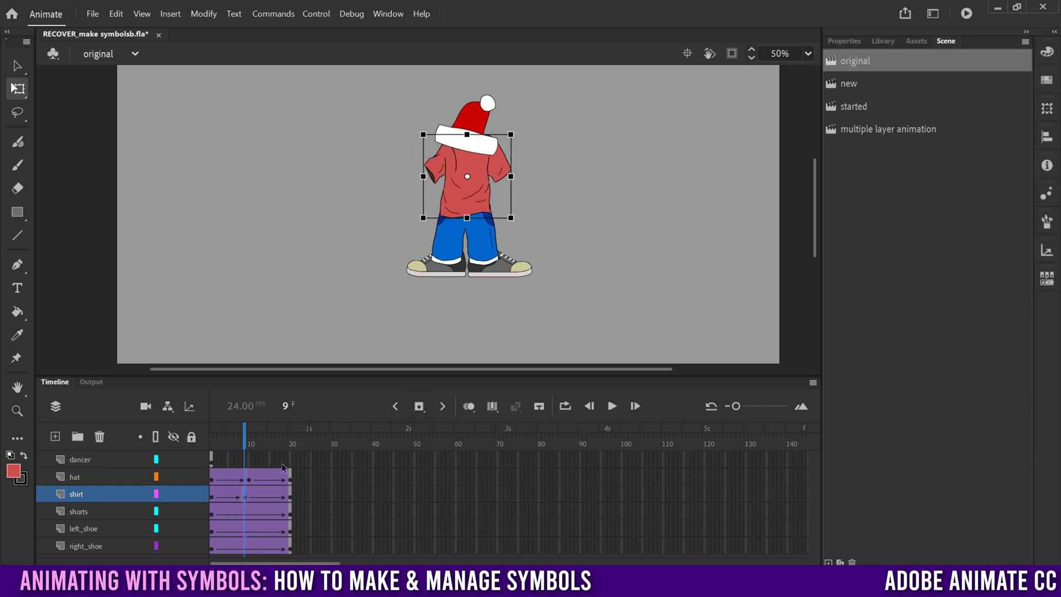
- Rotate the Santa outfit's left shoe clockwise at frame 7 and its right shoe counterclockwise at frame 13
click(238, 533)
click(417, 262)
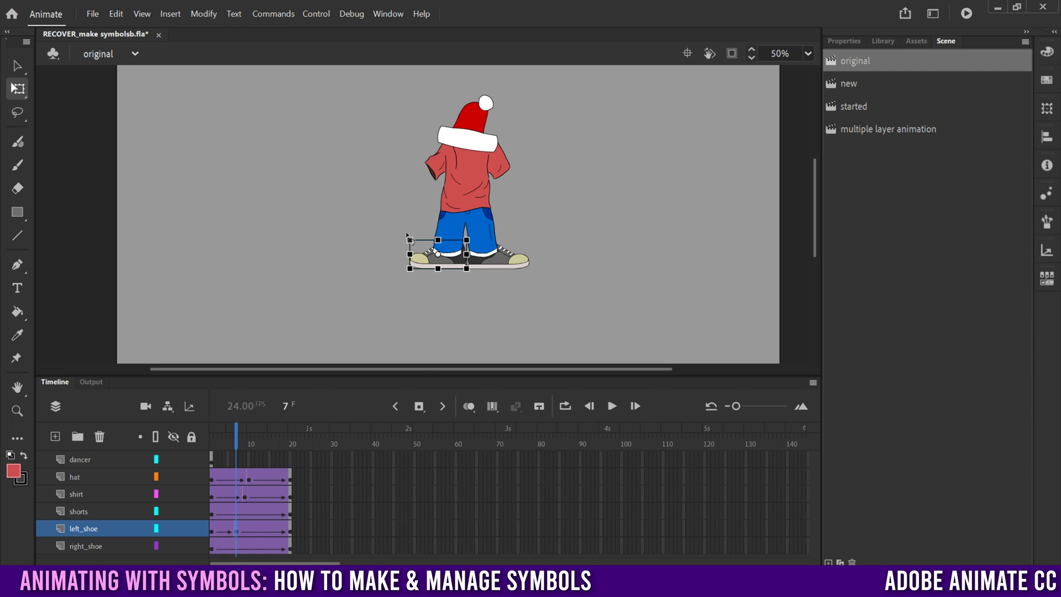
drag(407, 236, 415, 230)
click(261, 548)
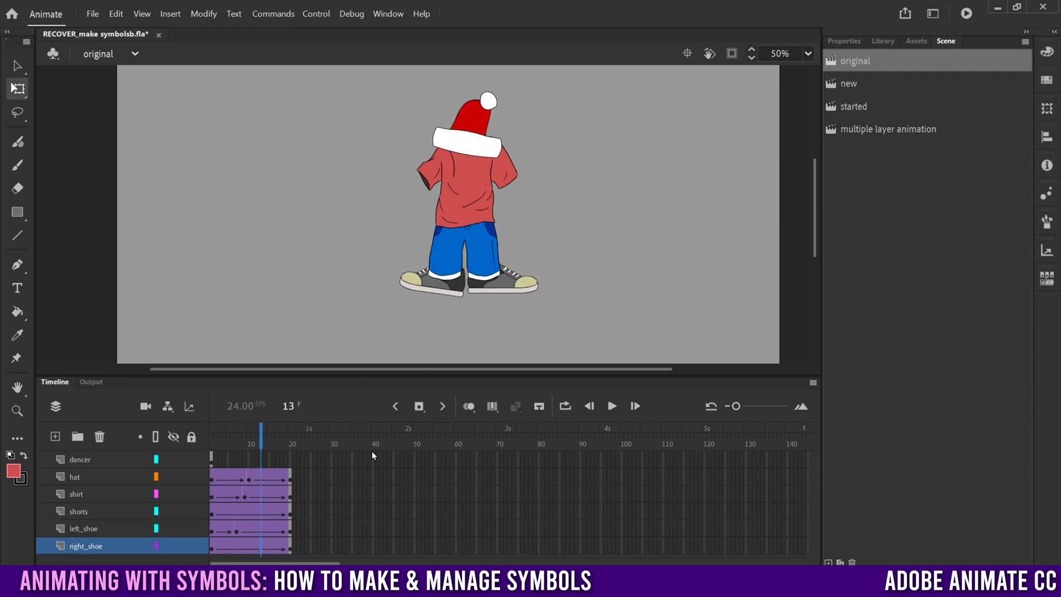
click(505, 281)
drag(535, 255, 533, 247)
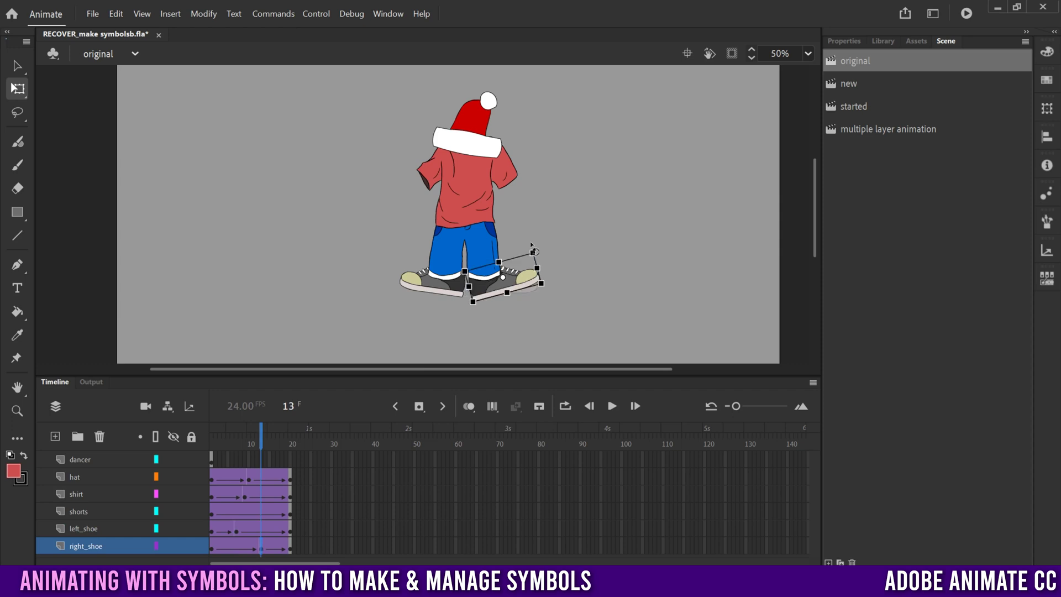
drag(274, 443, 212, 443)
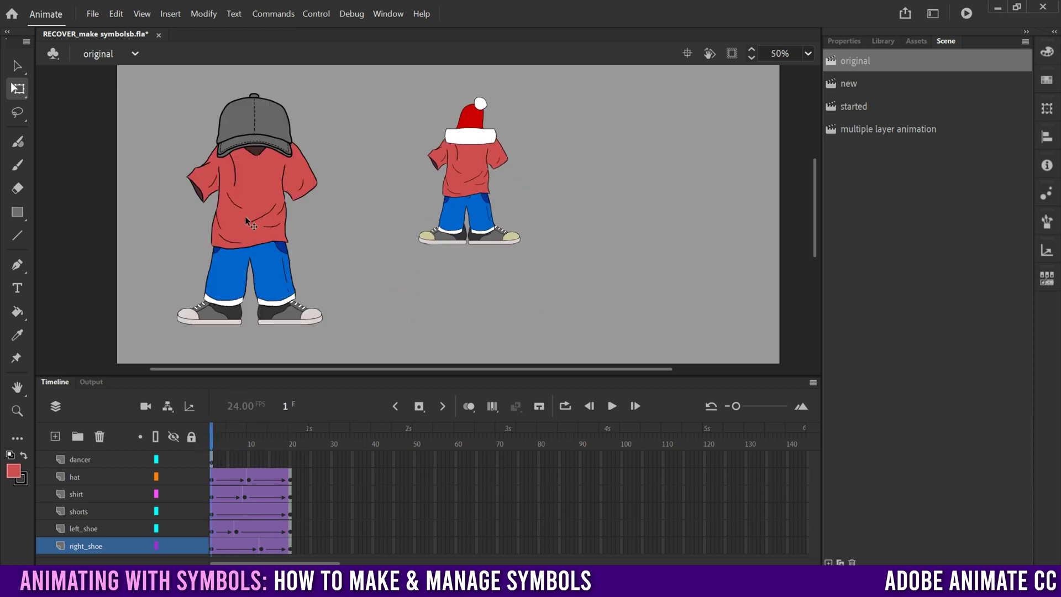
- Inside the dancer symbol, add keyframes at frame 25 on all five clothing layers and create classic tweens across them
click(251, 189)
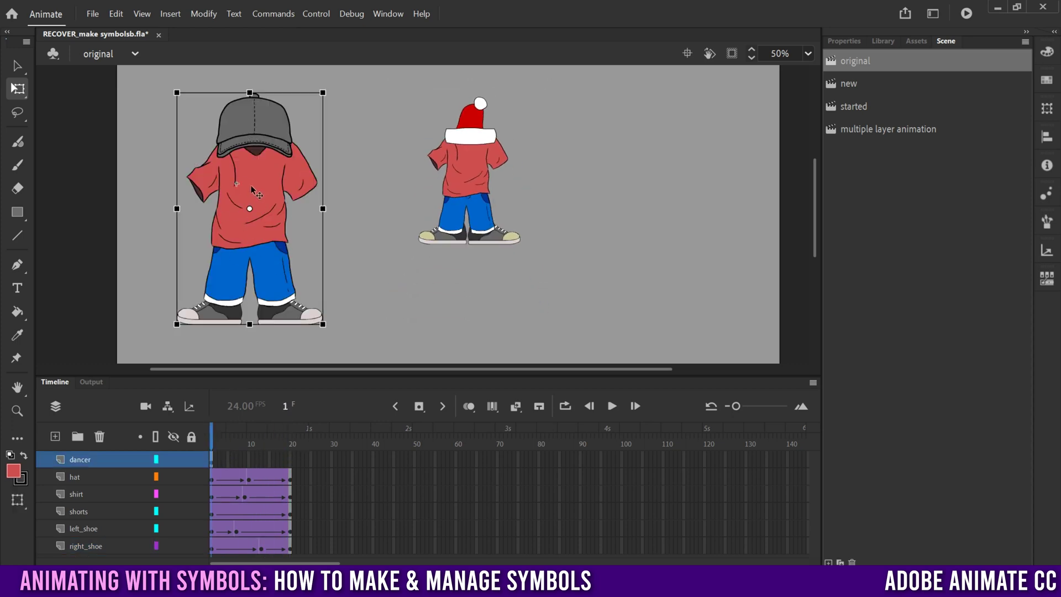
double_click(254, 183)
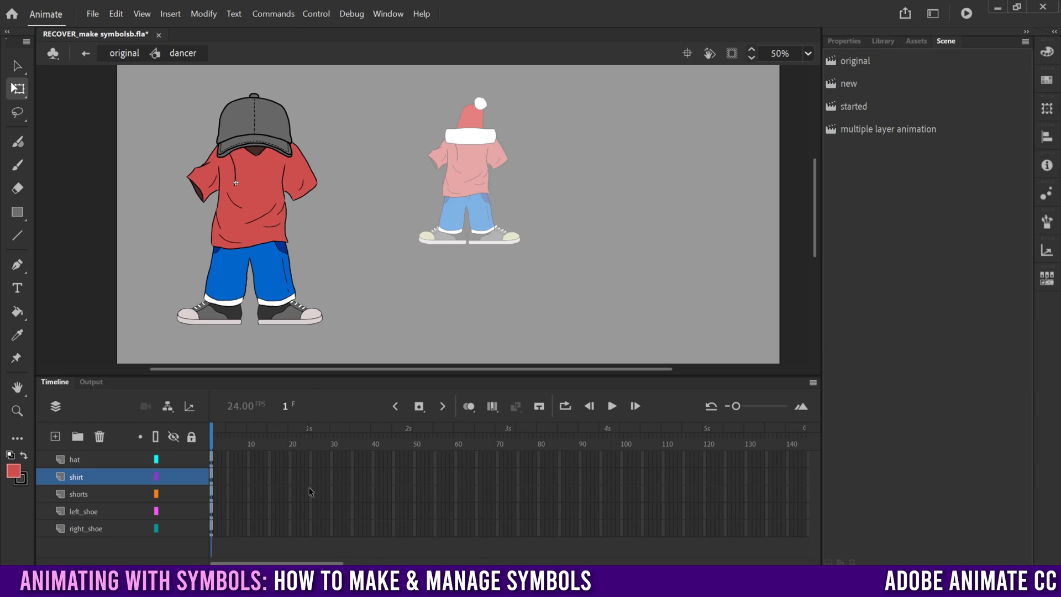
drag(313, 458, 310, 528)
click(419, 405)
drag(257, 455, 255, 534)
right_click(254, 533)
click(299, 161)
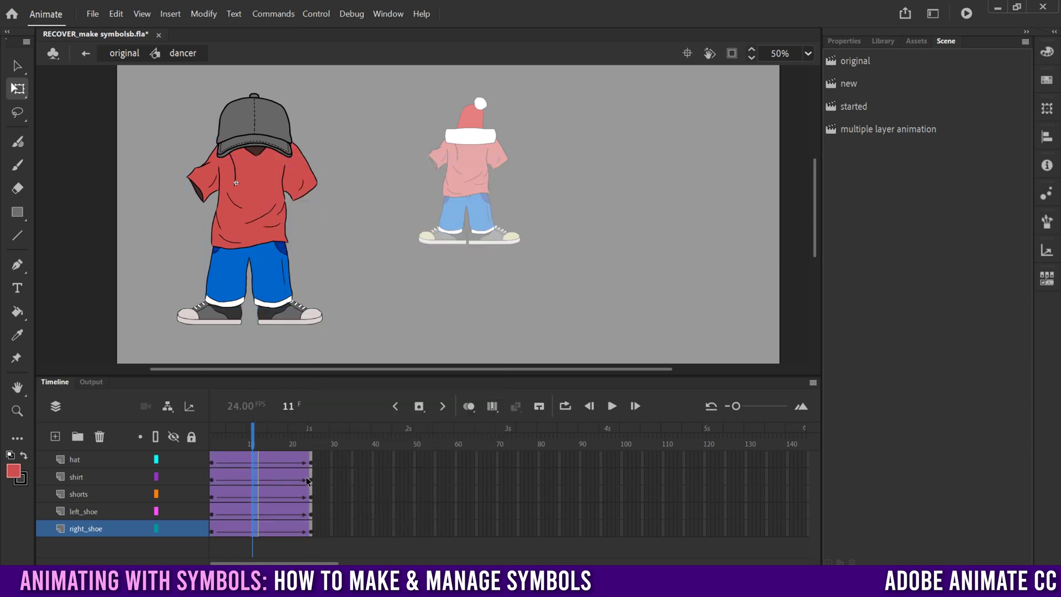
- Inside the dancer symbol, add keyframes to tilt the cap clockwise at frame 11 and narrow the shirt at frame 13
click(248, 458)
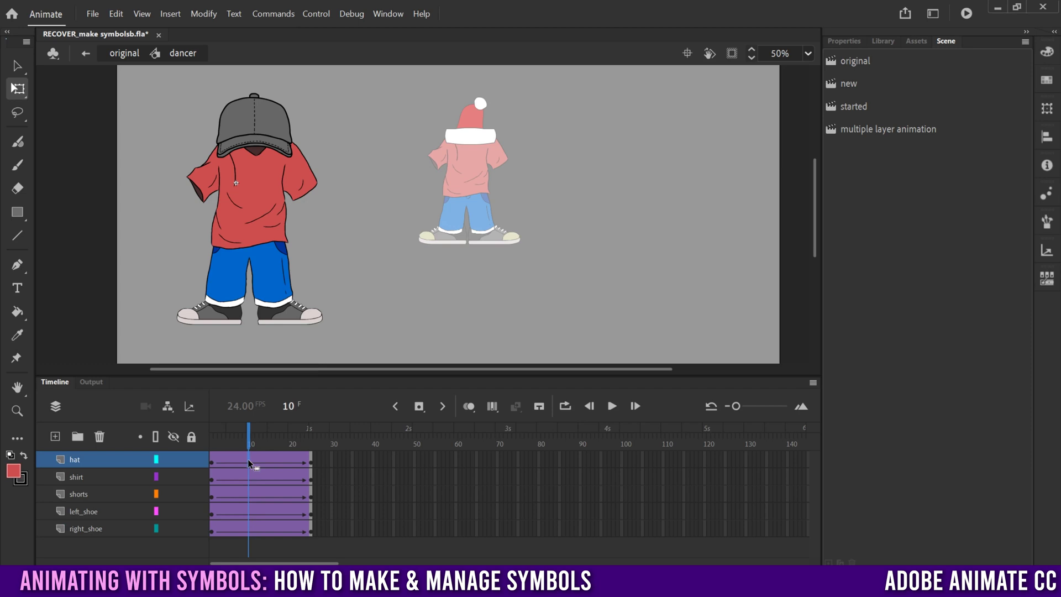
click(419, 406)
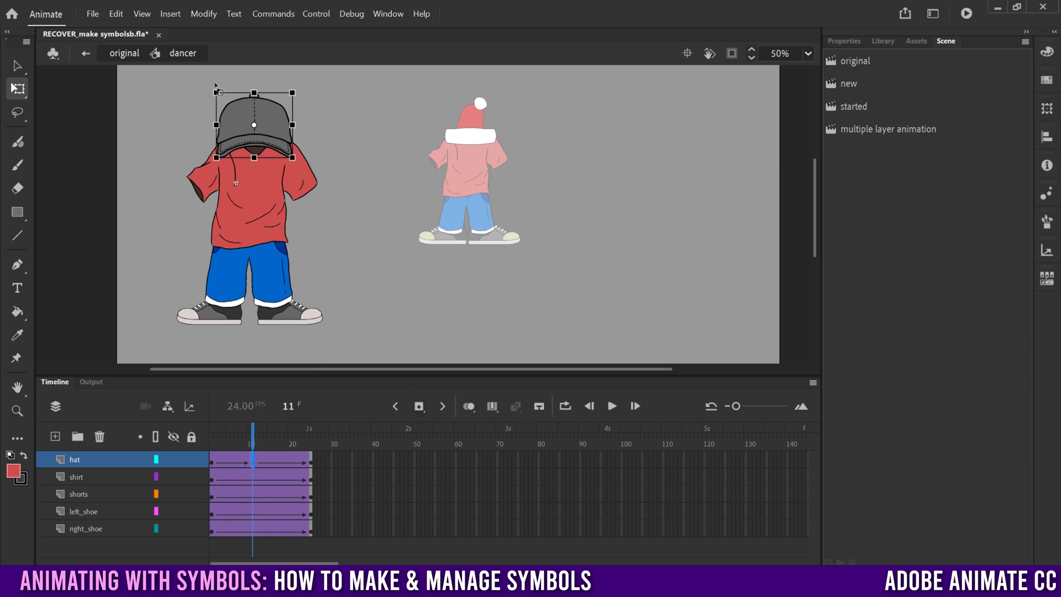
drag(216, 90, 238, 75)
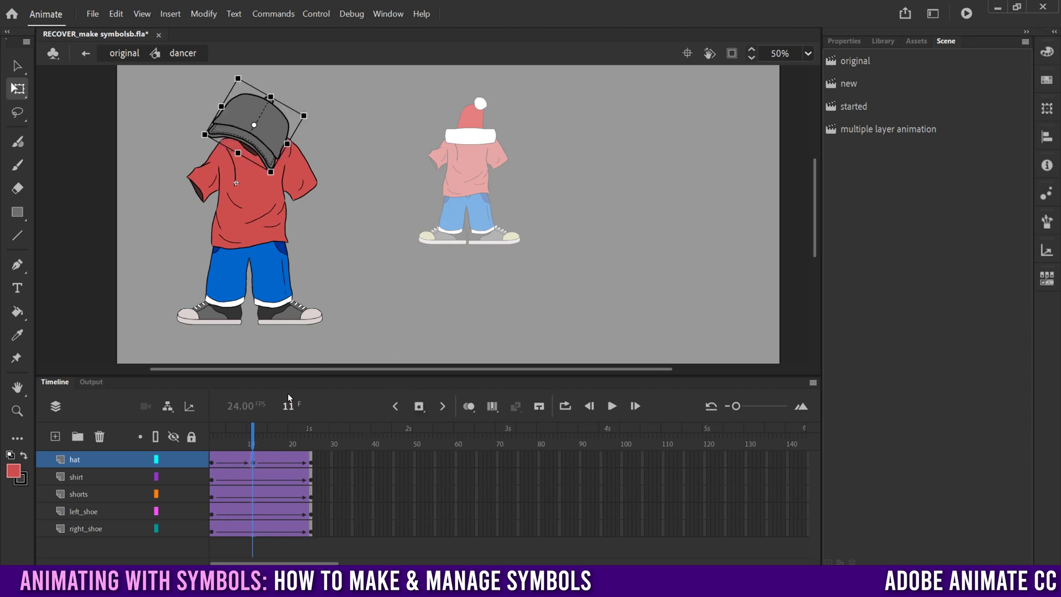
click(261, 479)
click(419, 406)
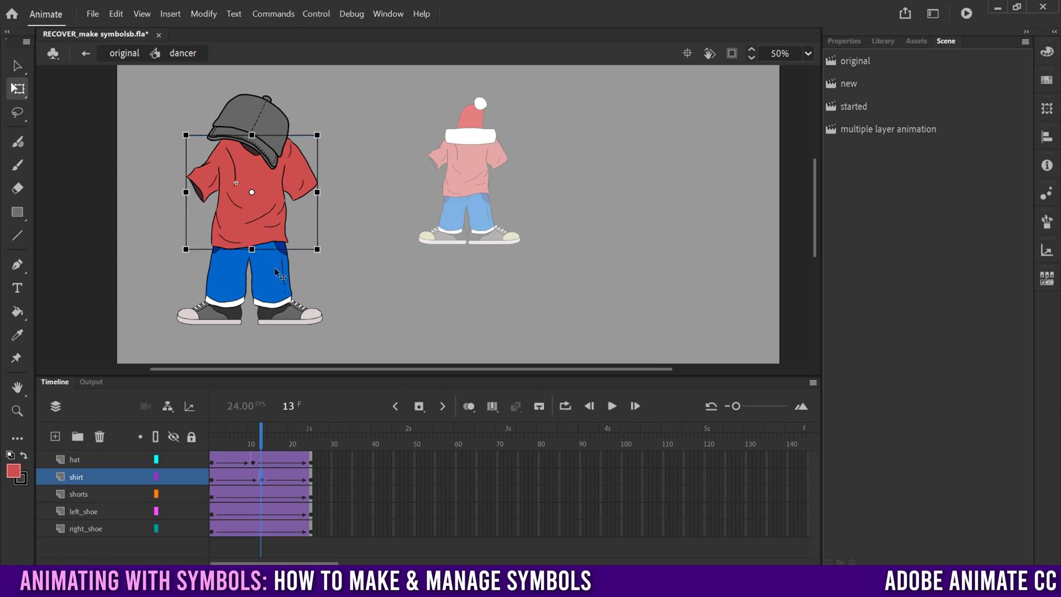
drag(190, 193, 198, 194)
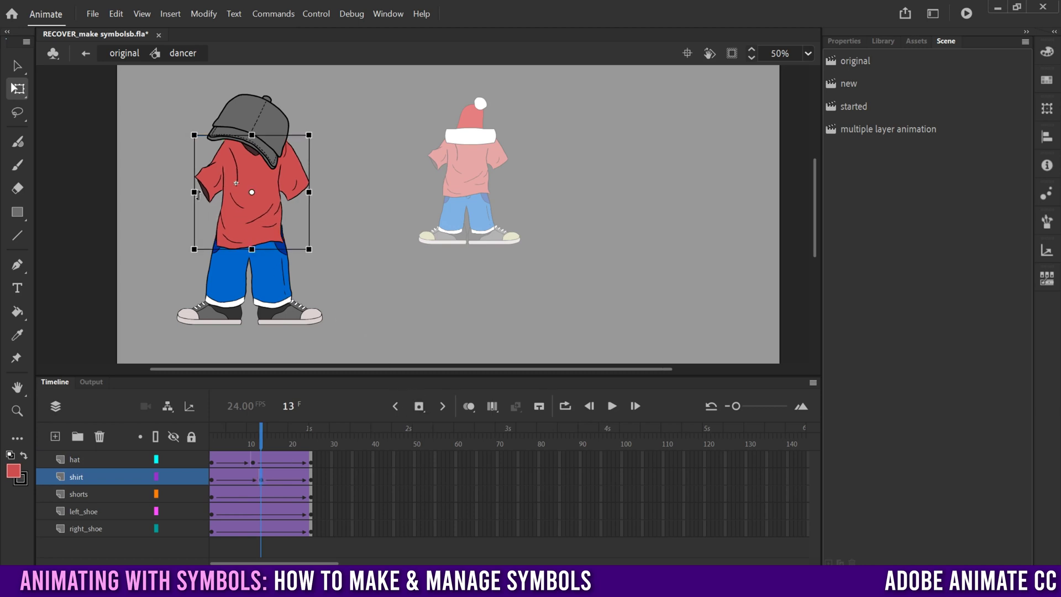
- Add keyframes to rotate the dancer's left shoe clockwise at frame 9 and its right shoe counterclockwise at frame 16
click(245, 513)
click(419, 406)
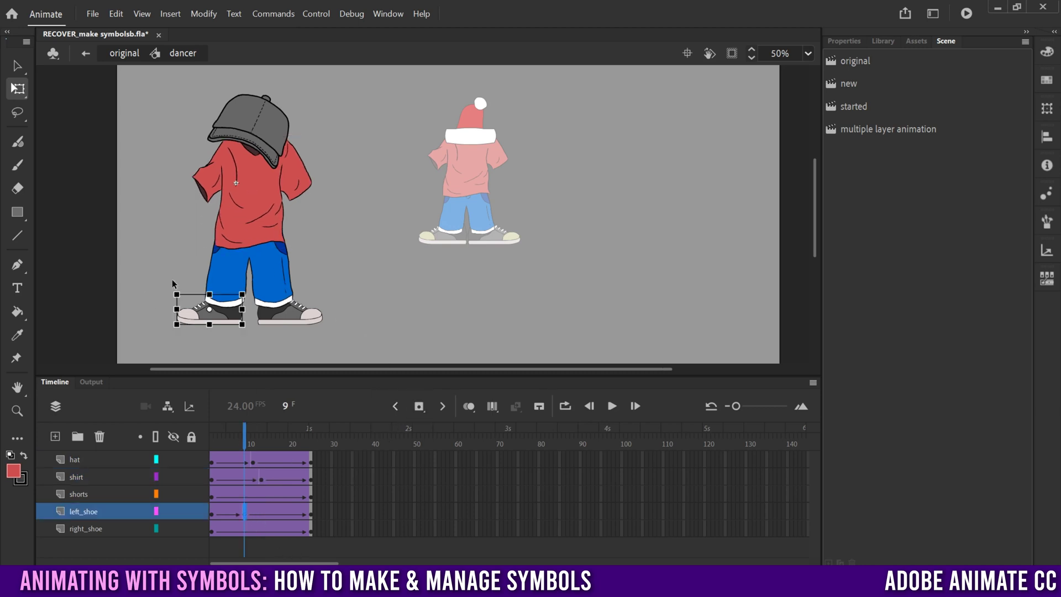
drag(175, 288, 181, 281)
click(273, 530)
click(419, 406)
drag(320, 285, 327, 293)
drag(269, 440, 312, 449)
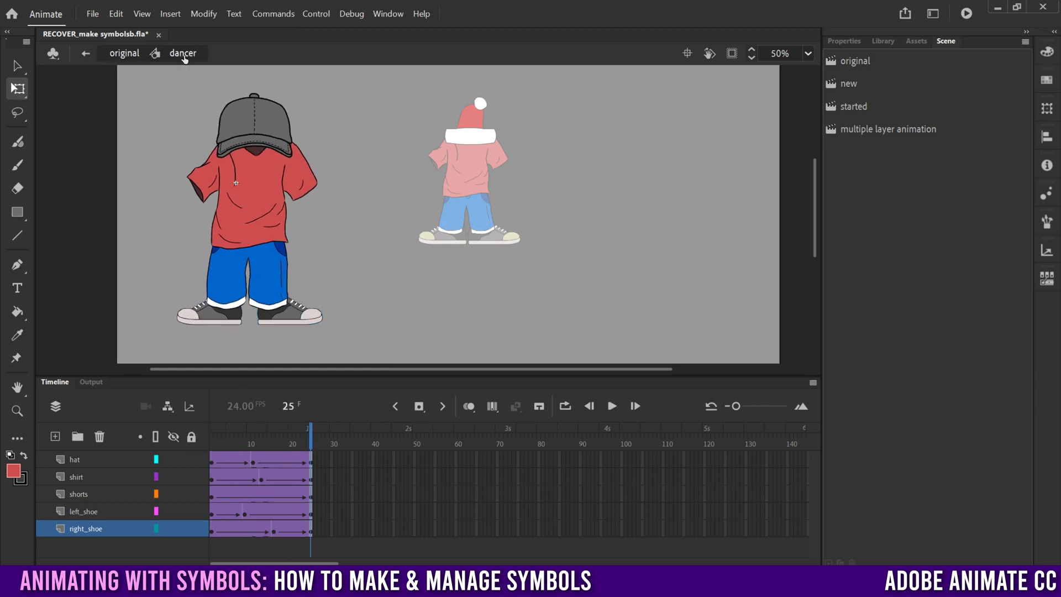
- Return to the original scene, add a keyframe at frame 20 on the dancer layer, and create a classic tween across it
click(118, 54)
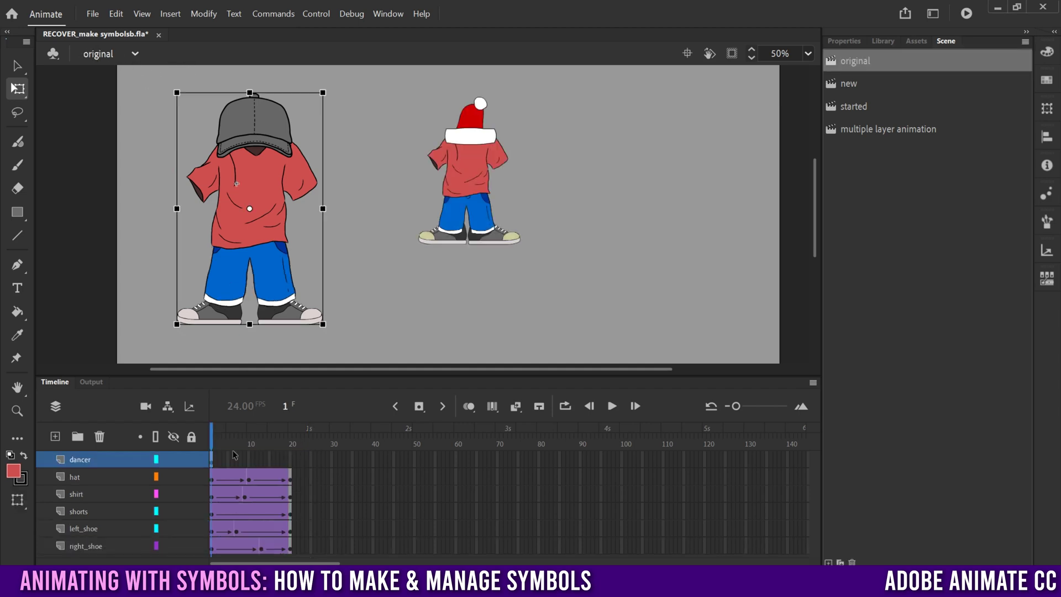
click(292, 467)
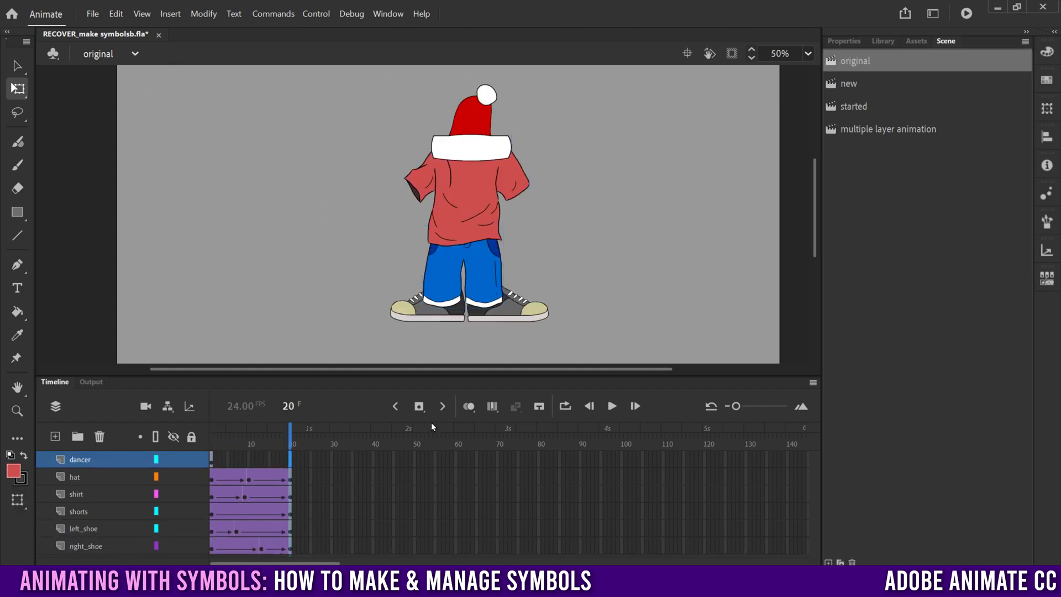
click(419, 407)
click(249, 463)
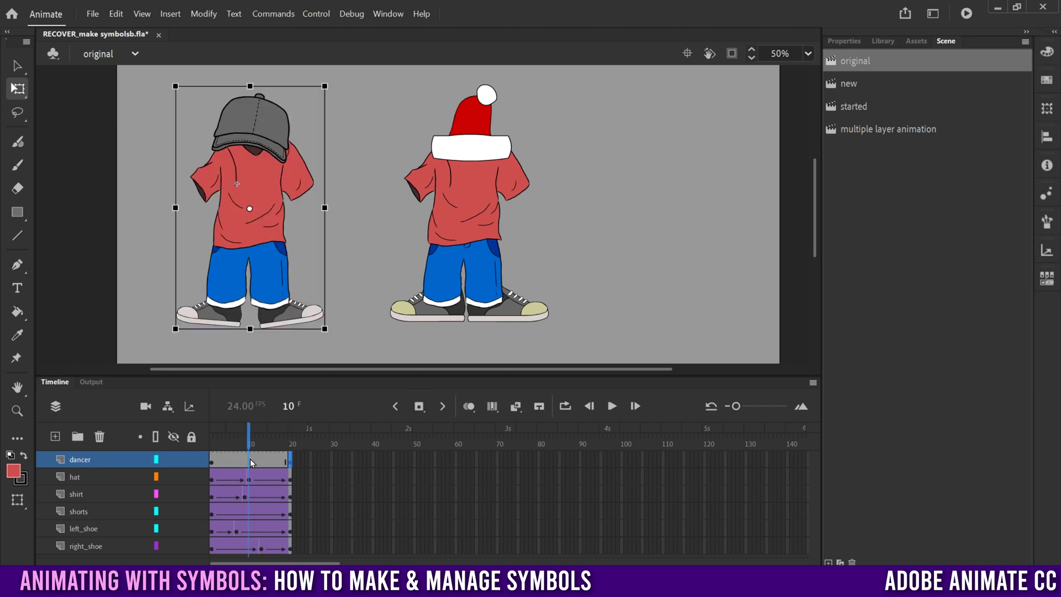
right_click(249, 463)
click(302, 93)
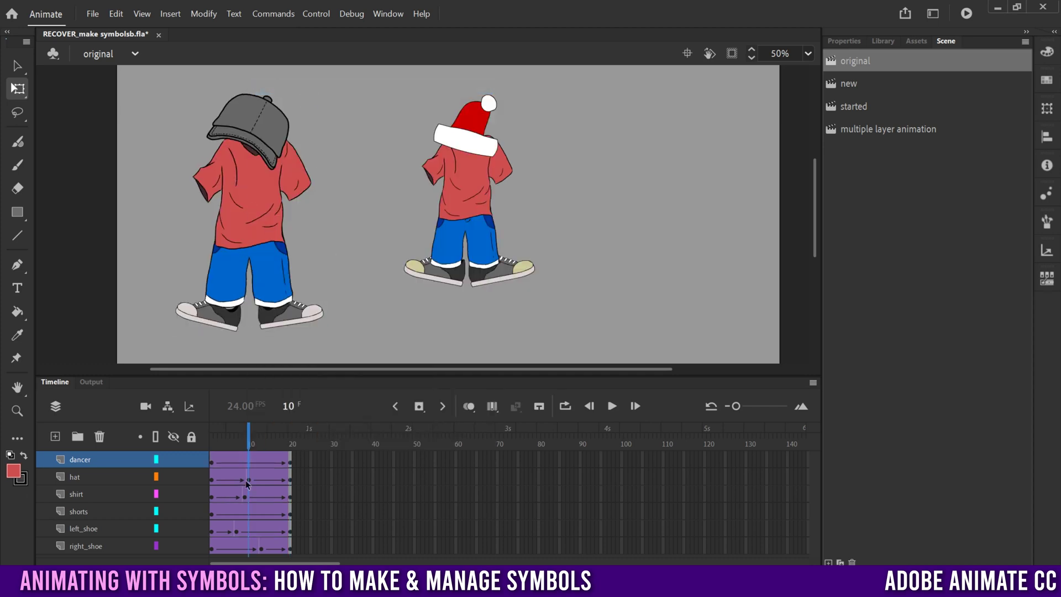
- At frame 1, scale down the dancer symbol and move it upward on the stage, and preview the tween
click(215, 467)
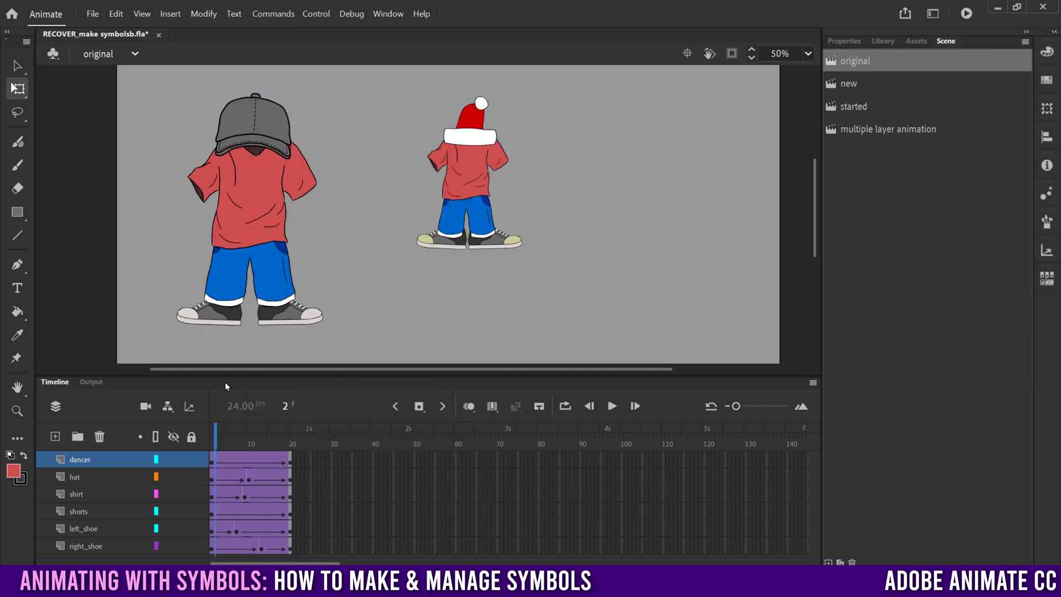
click(215, 462)
drag(172, 88, 201, 130)
drag(262, 190, 262, 156)
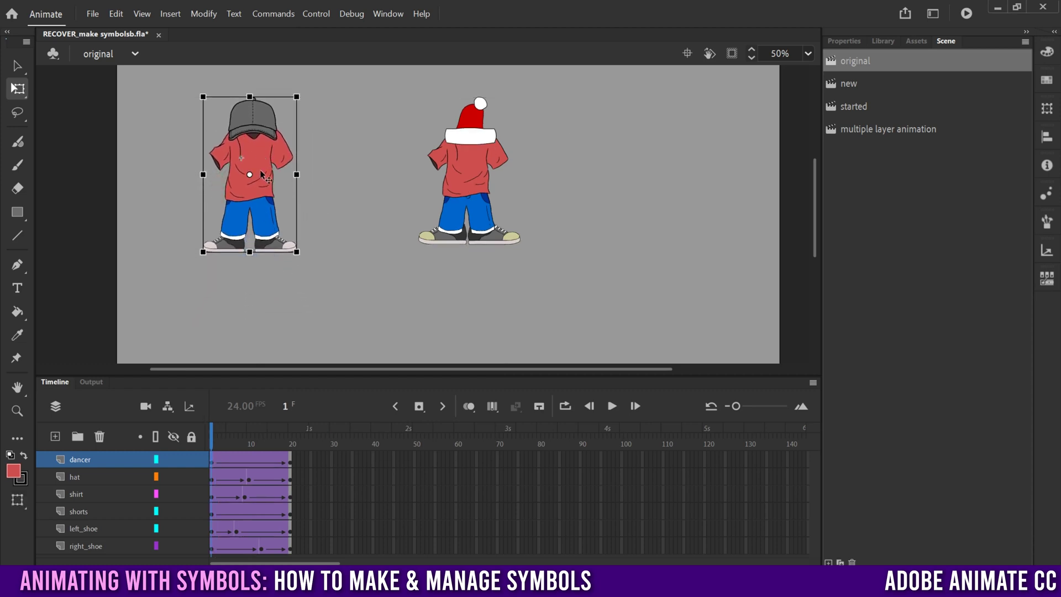
click(290, 463)
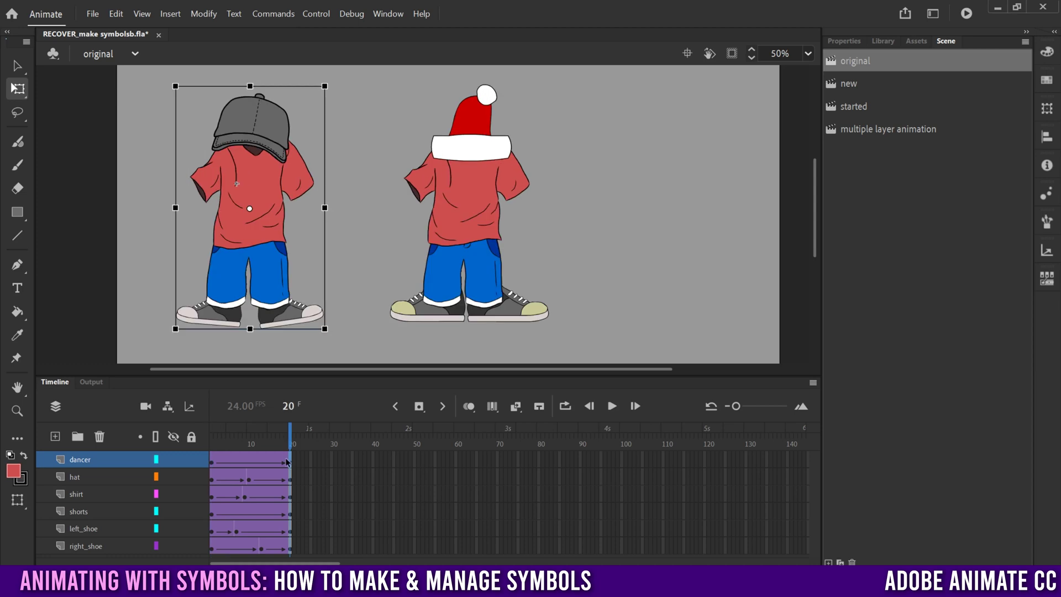
drag(287, 448, 212, 442)
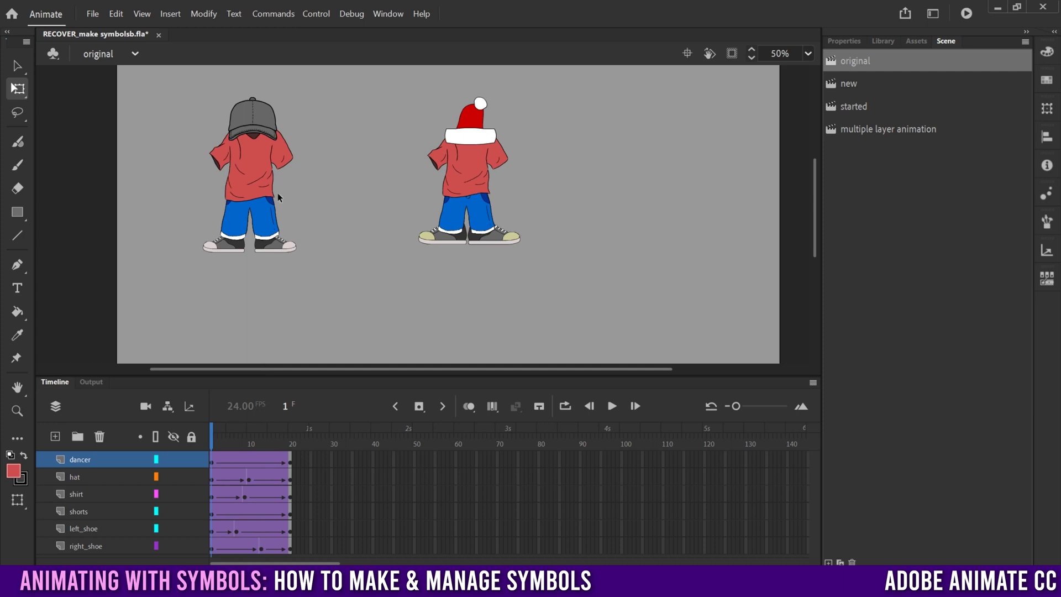
- Insert a keyframe at frame 11 on the dancer layer and shift the dancer to the right, toward the Santa outfit
click(255, 466)
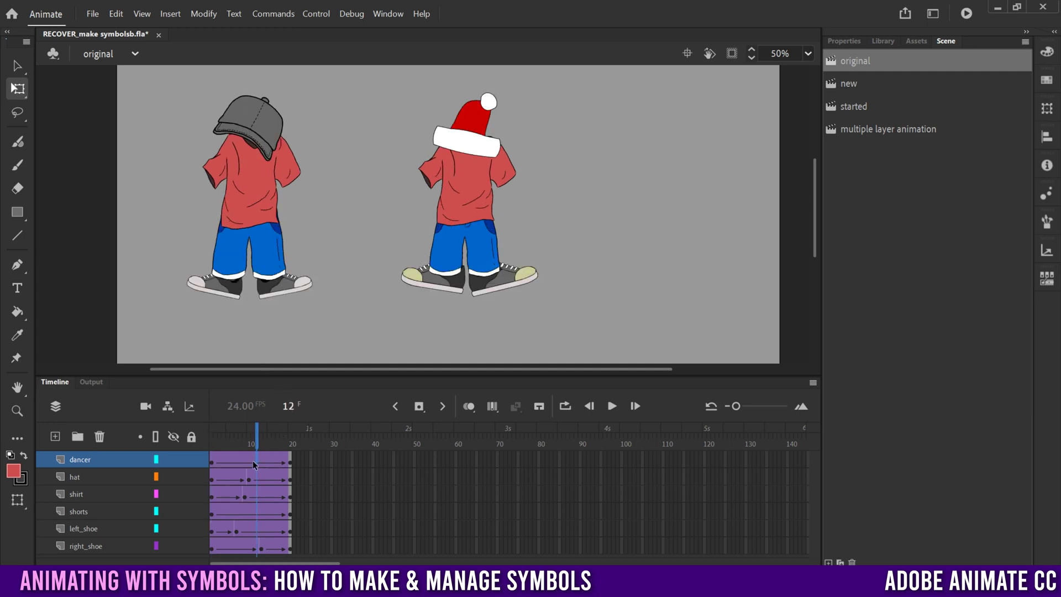
click(254, 465)
click(419, 406)
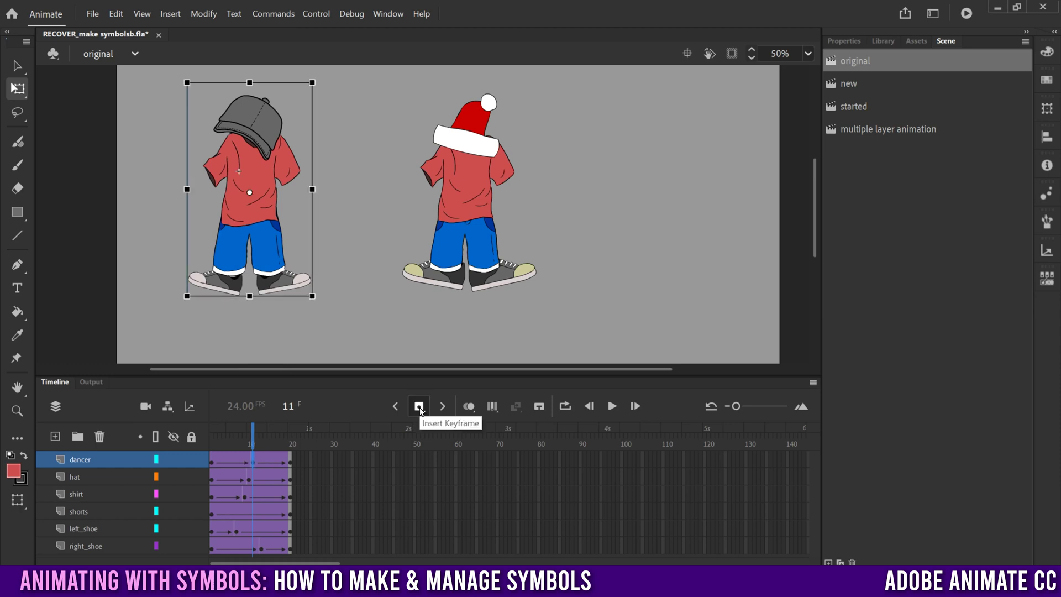
drag(257, 177, 340, 186)
mouse_move(254, 448)
mouse_down()
mouse_move(212, 449)
mouse_move(282, 453)
mouse_move(220, 452)
mouse_move(250, 453)
mouse_up()
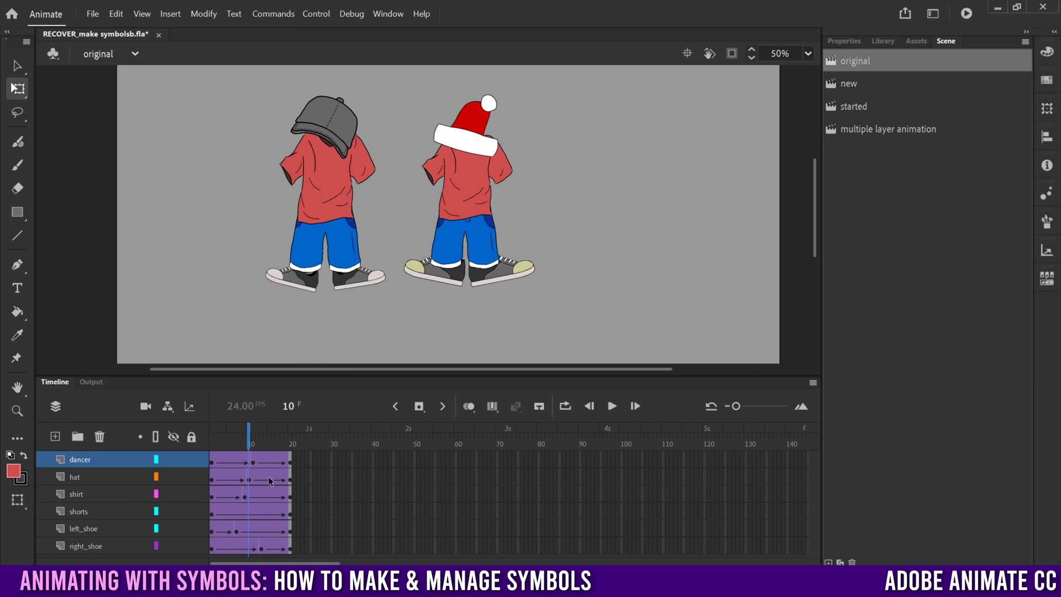
key(period)
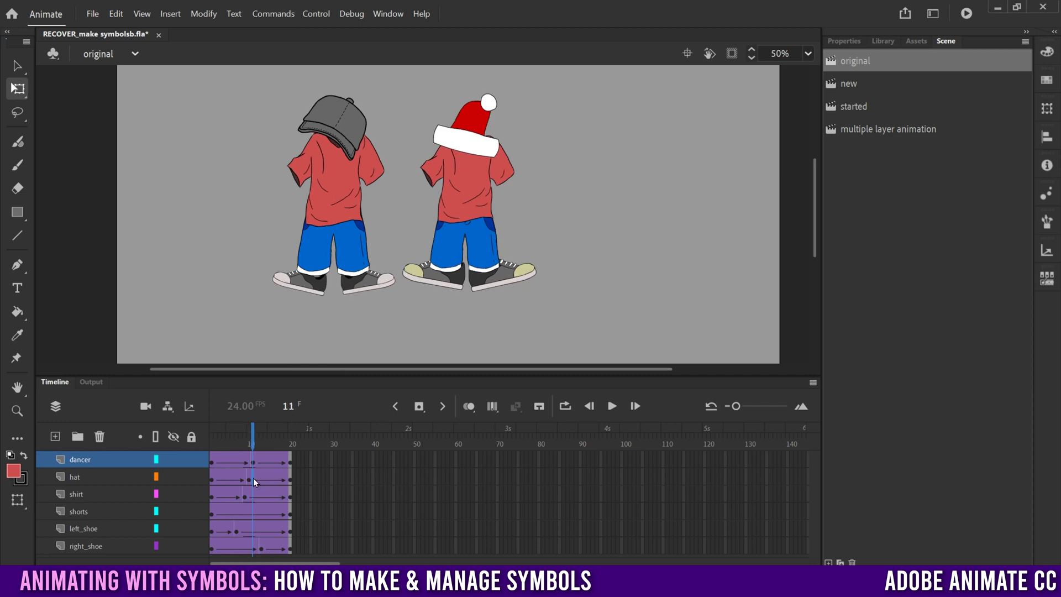
- Add keyframes at frame 11 on the Santa outfit's layers, move all its parts together to the right, and preview the motion
click(253, 549)
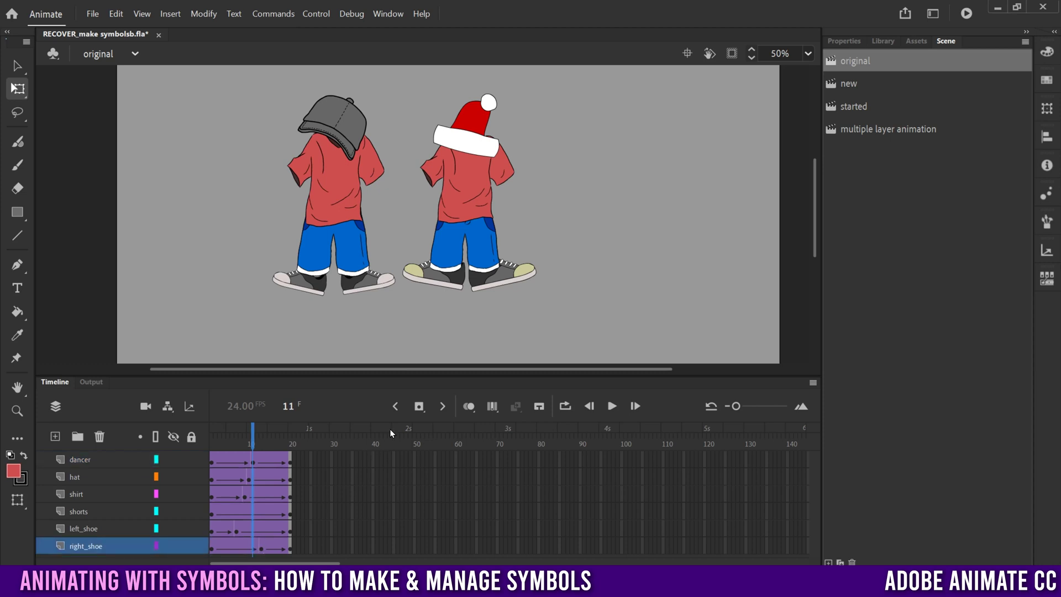
click(419, 407)
drag(478, 178, 559, 177)
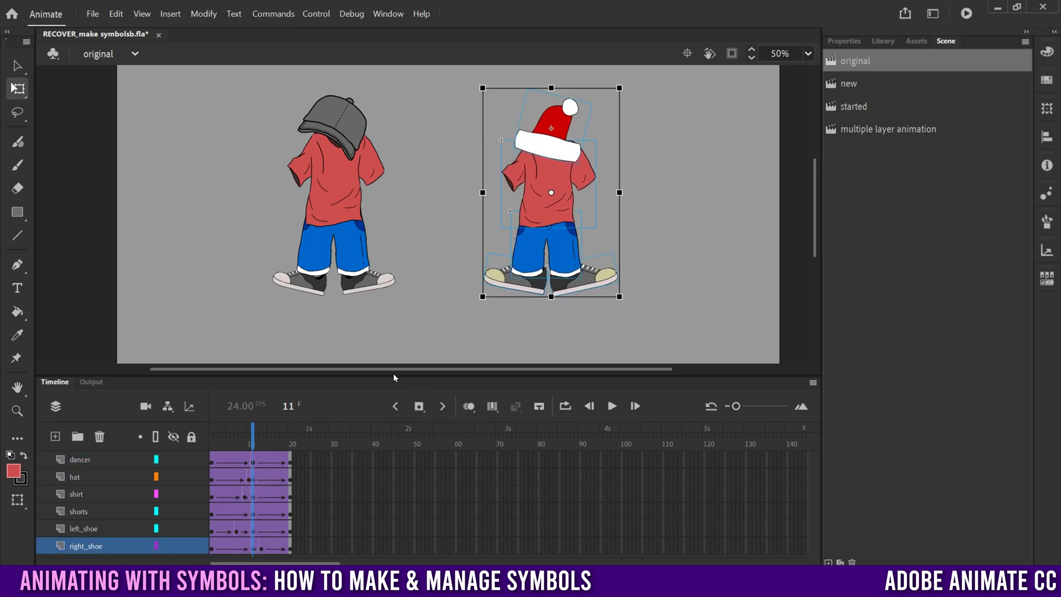
drag(258, 442, 225, 456)
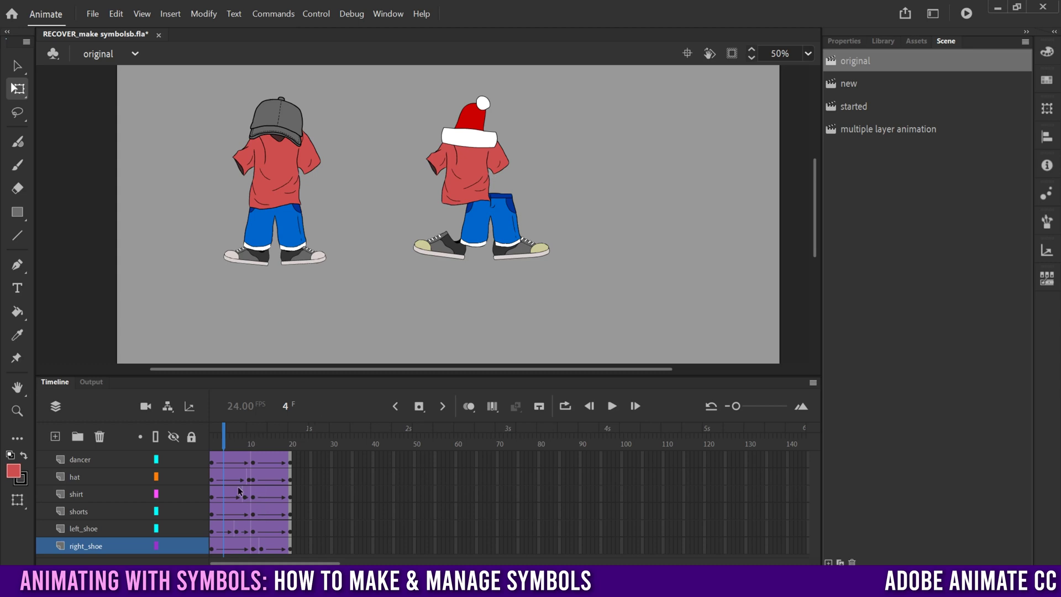
- Compare the dancer layer's animation in the original scene with the nested clothing animation inside the dancer symbol
click(88, 460)
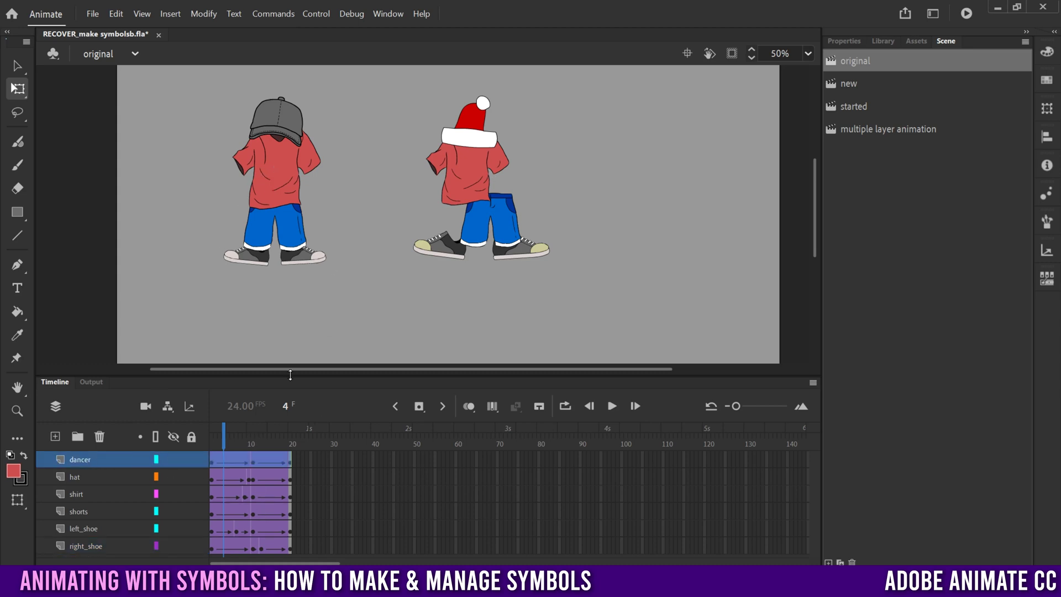
click(237, 433)
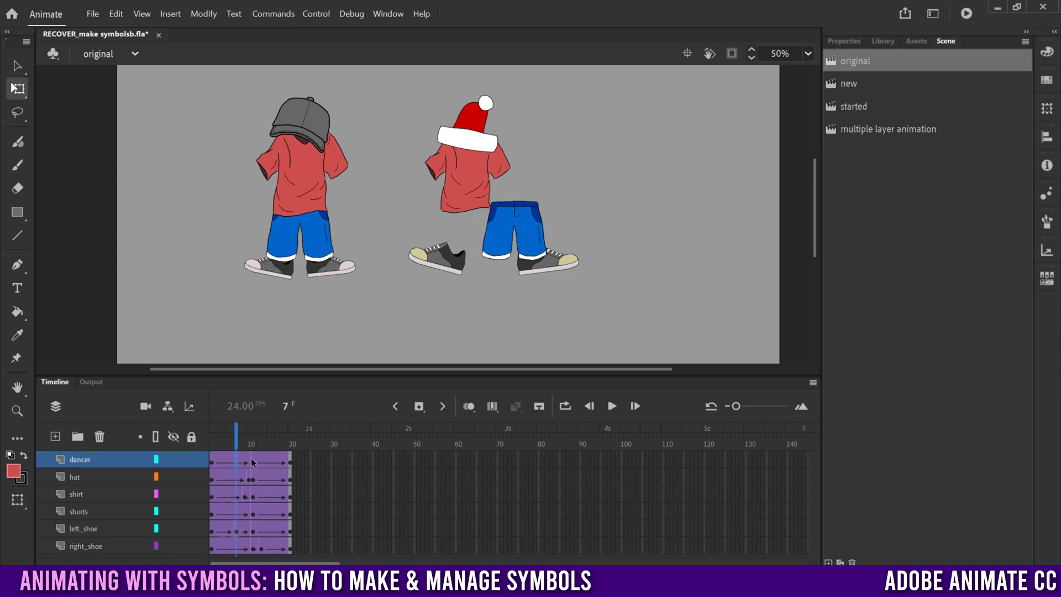
click(252, 462)
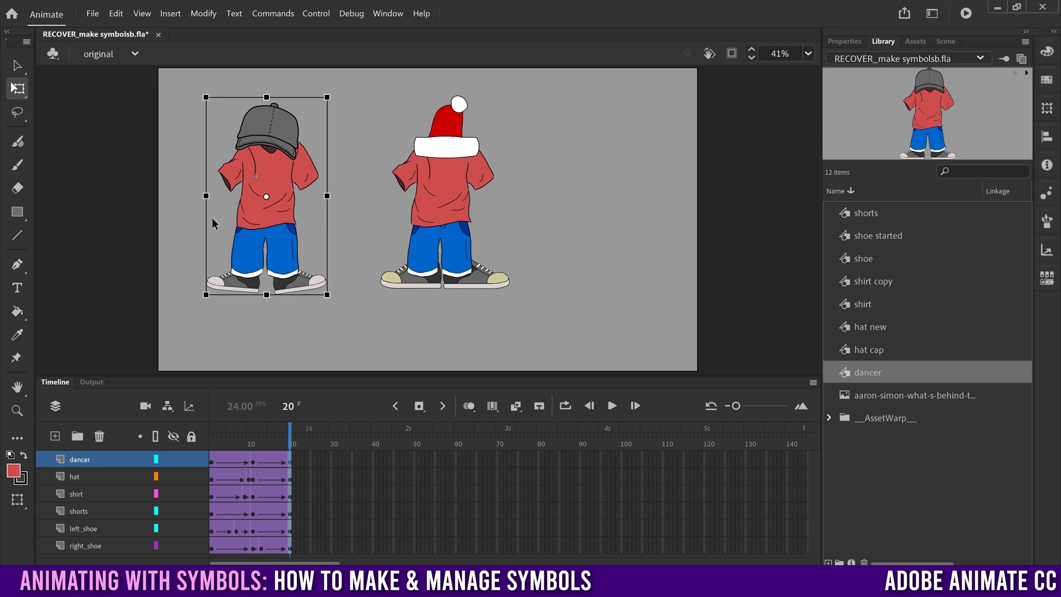
double_click(273, 175)
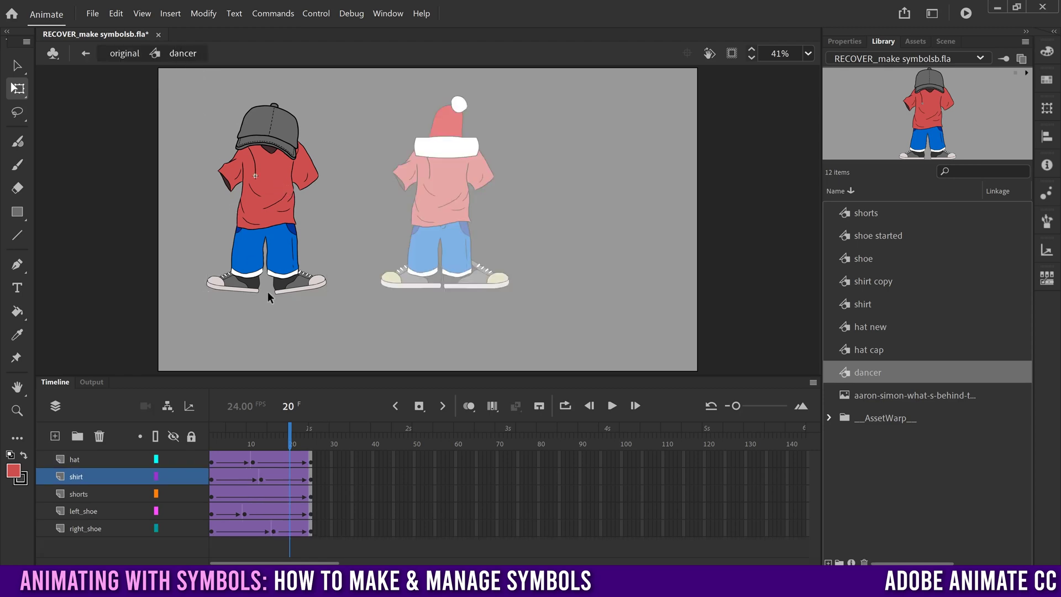
mouse_move(301, 446)
mouse_down()
mouse_move(254, 445)
mouse_move(286, 446)
mouse_up()
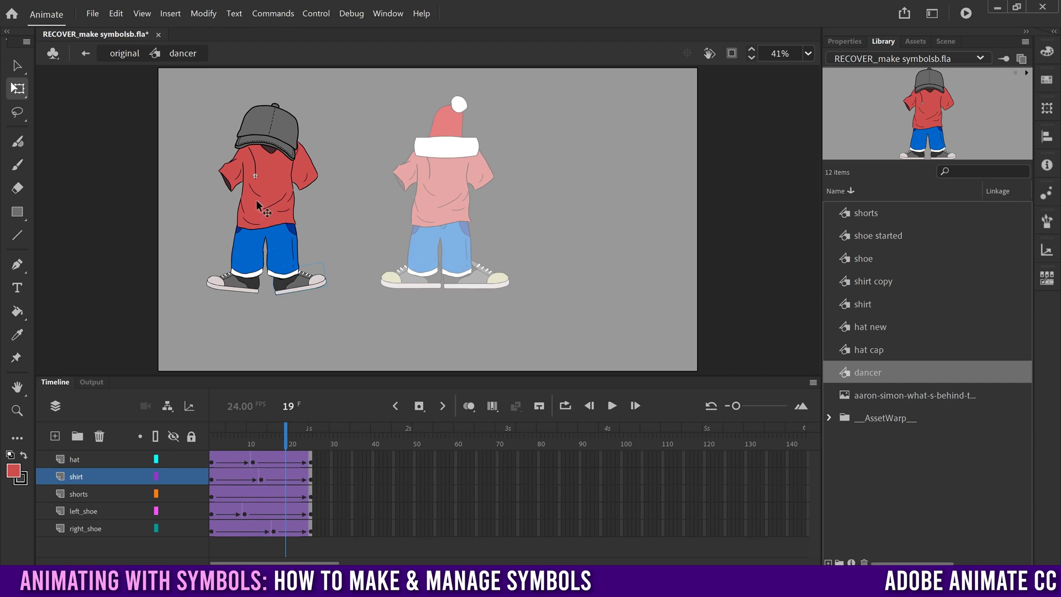
mouse_move(289, 445)
mouse_down()
mouse_move(215, 445)
mouse_move(298, 446)
mouse_up()
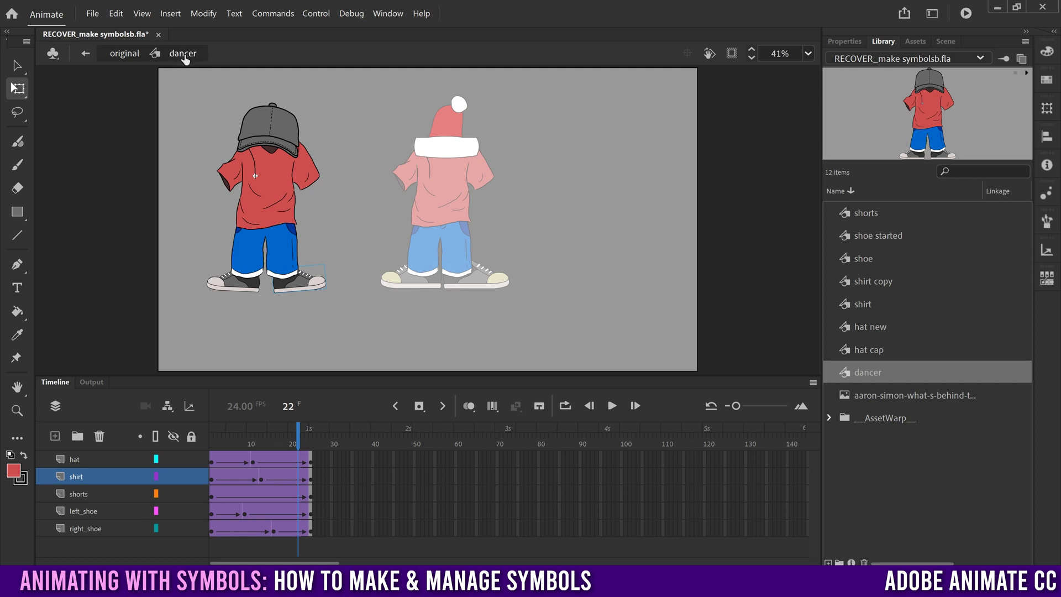
click(119, 53)
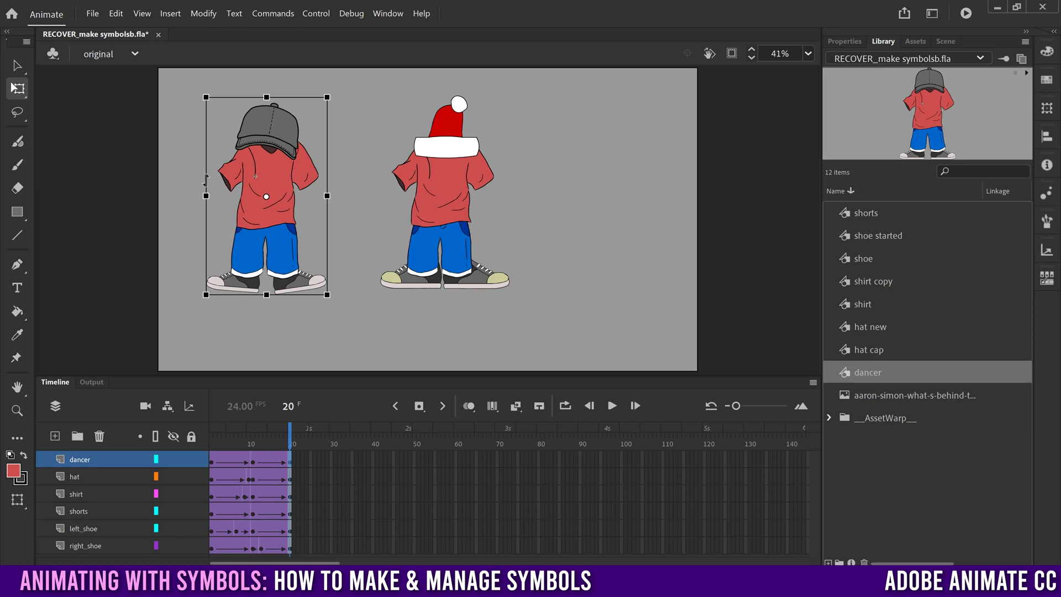
drag(260, 443, 291, 444)
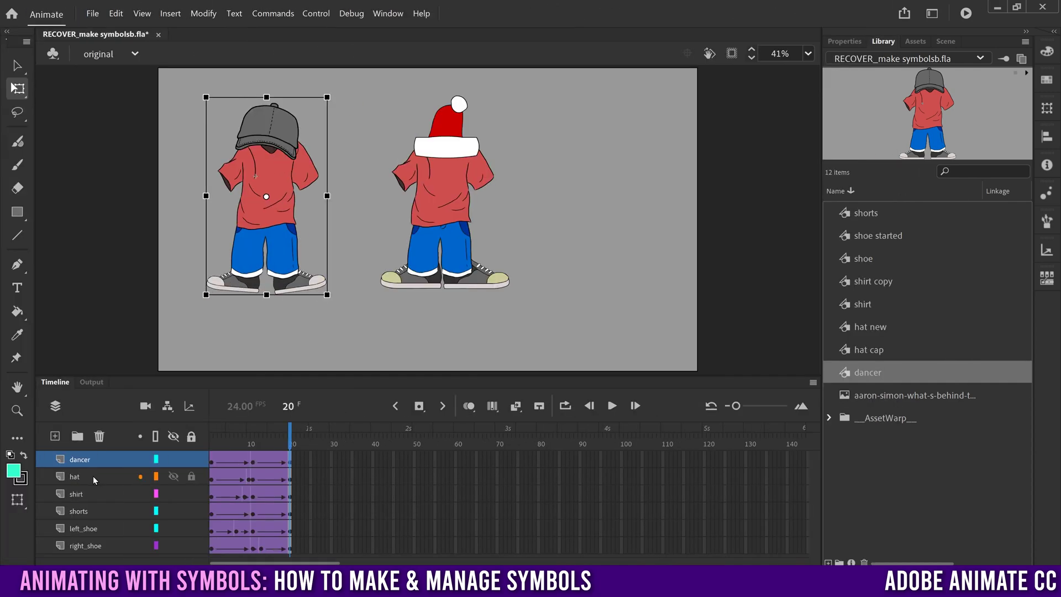
- Add a new layer above the dancer layer and name it dancer_copy
click(55, 436)
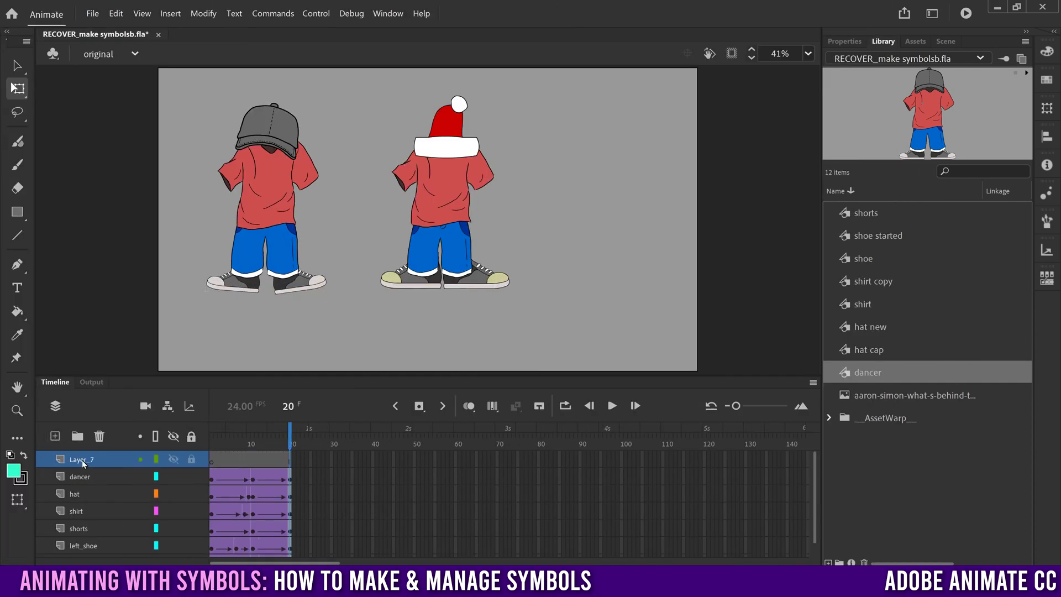
double_click(97, 460)
text(dancer copy)
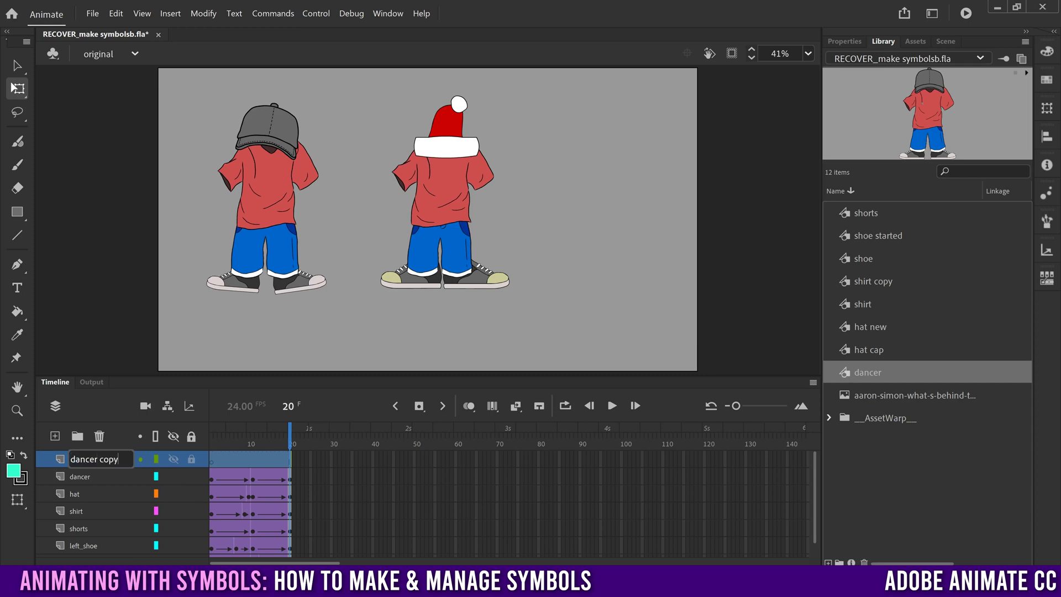
key(Return)
- Place a second instance of the dancer symbol on the dancer_copy layer at frame 1, right of the Santa outfit, and play the animation
click(213, 461)
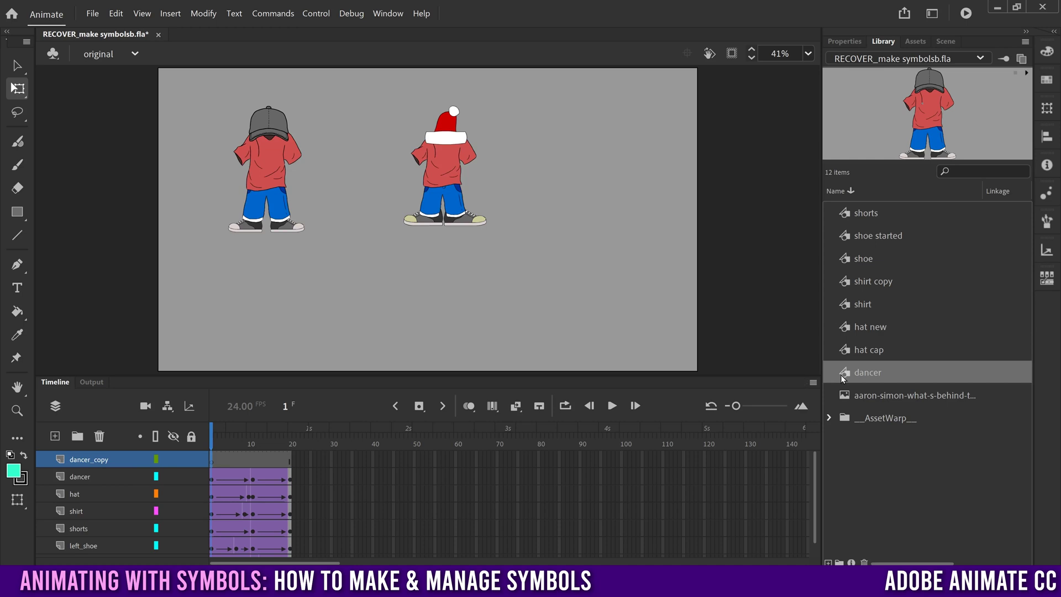
drag(847, 376, 580, 216)
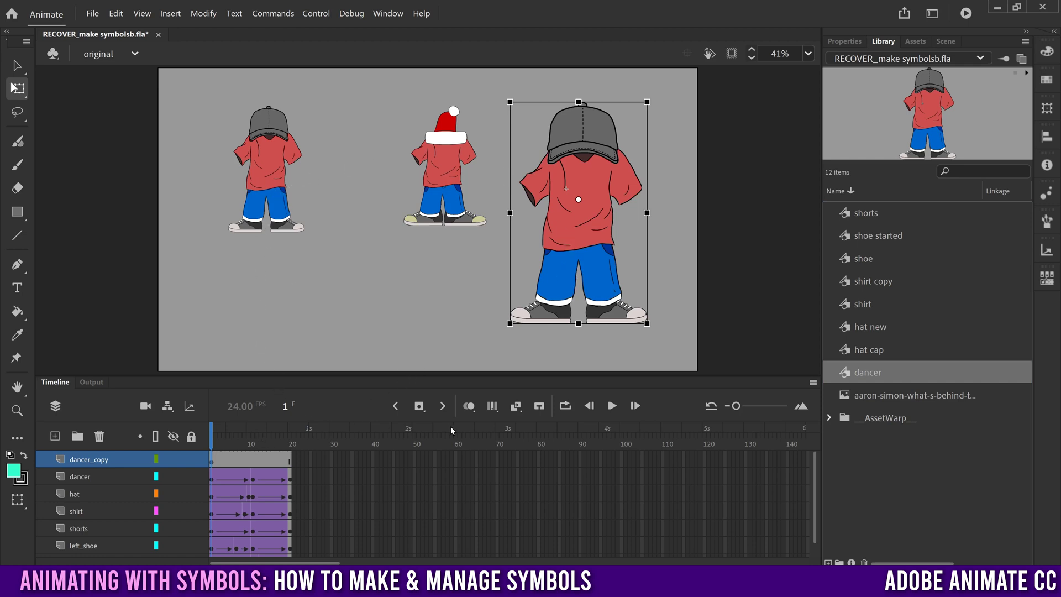
click(612, 406)
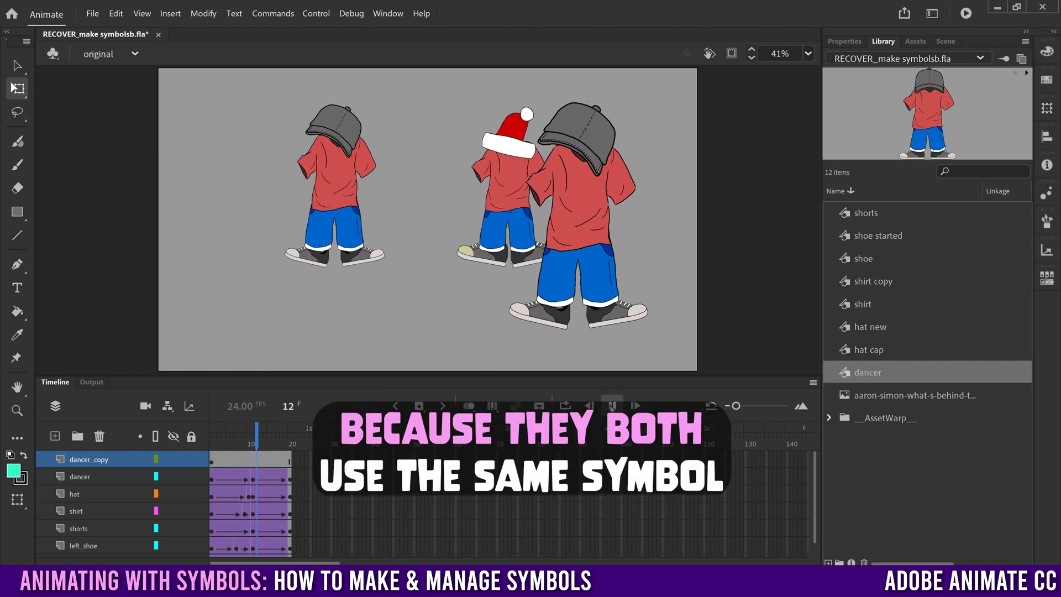
- Return to frame 1 and open the shirt symbol nested inside the larger dancer instance for editing
click(264, 442)
drag(265, 442, 210, 446)
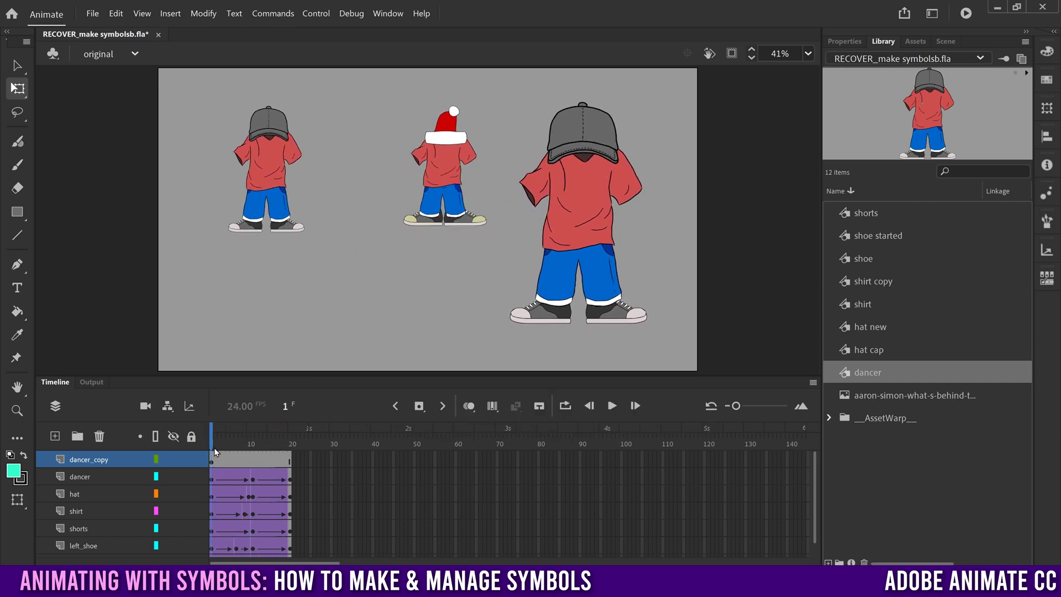
click(576, 199)
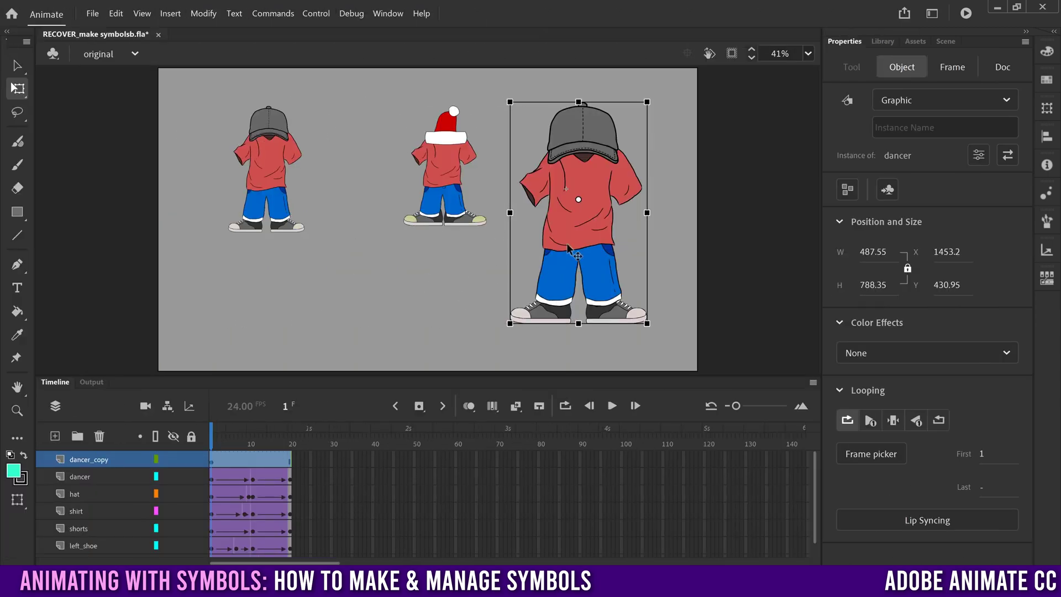
double_click(587, 181)
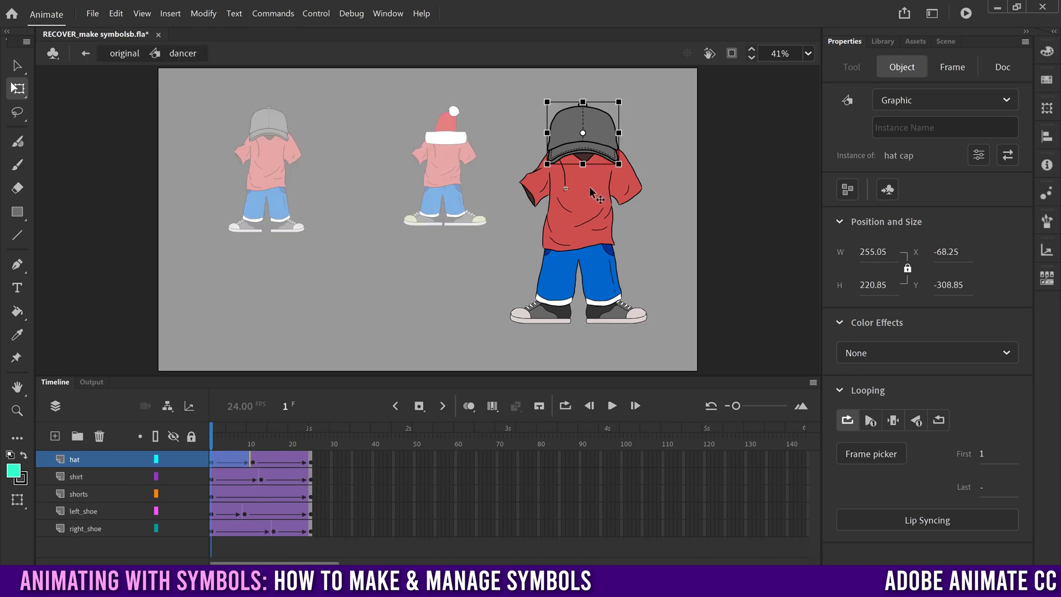
click(588, 184)
double_click(588, 184)
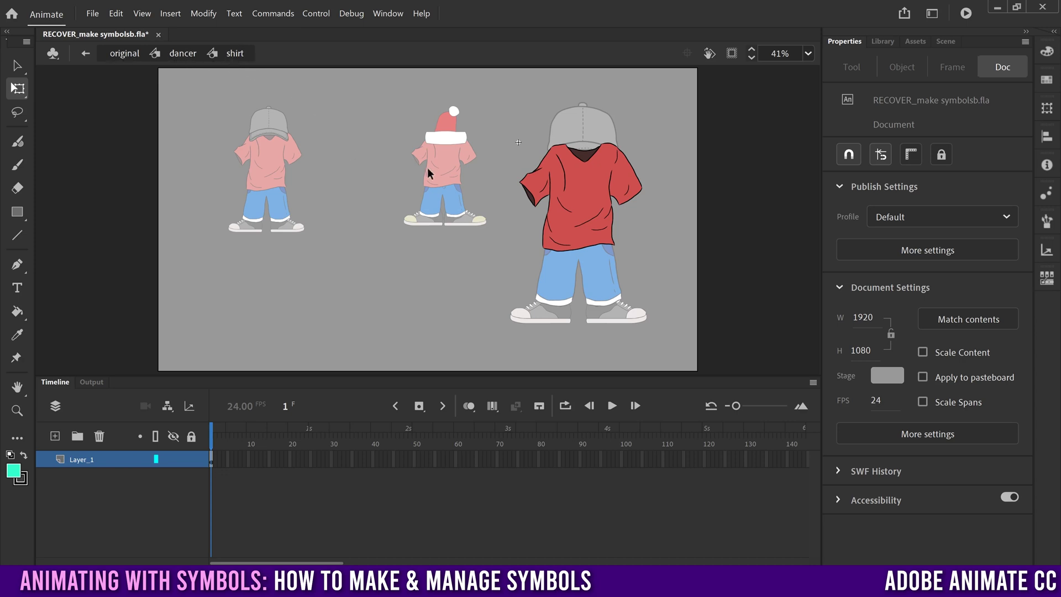
- Fill the red body of the shirt symbol with turquoise using the Paint Bucket
click(579, 184)
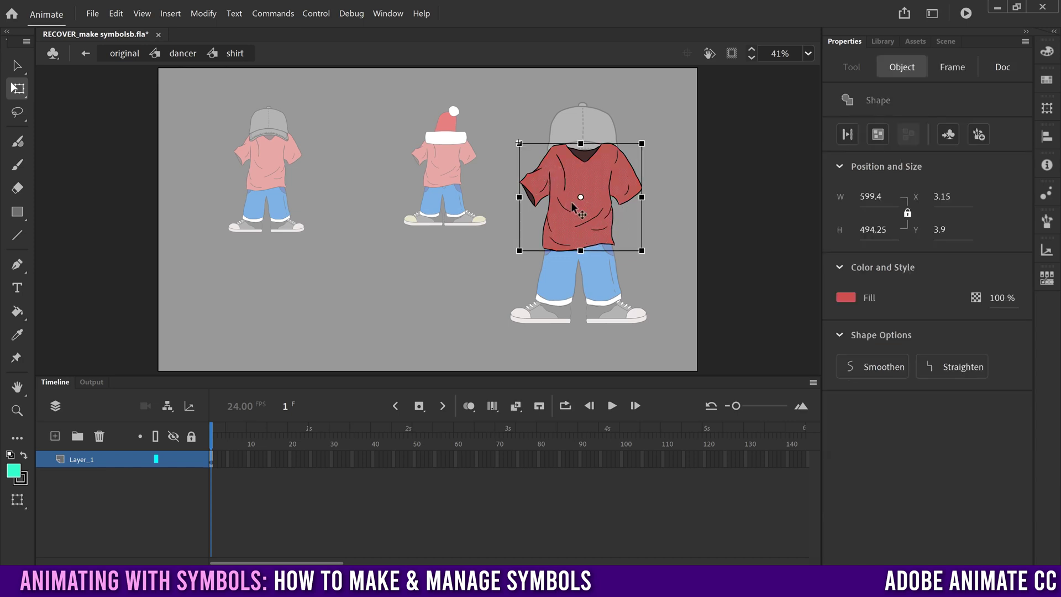
click(478, 259)
click(17, 312)
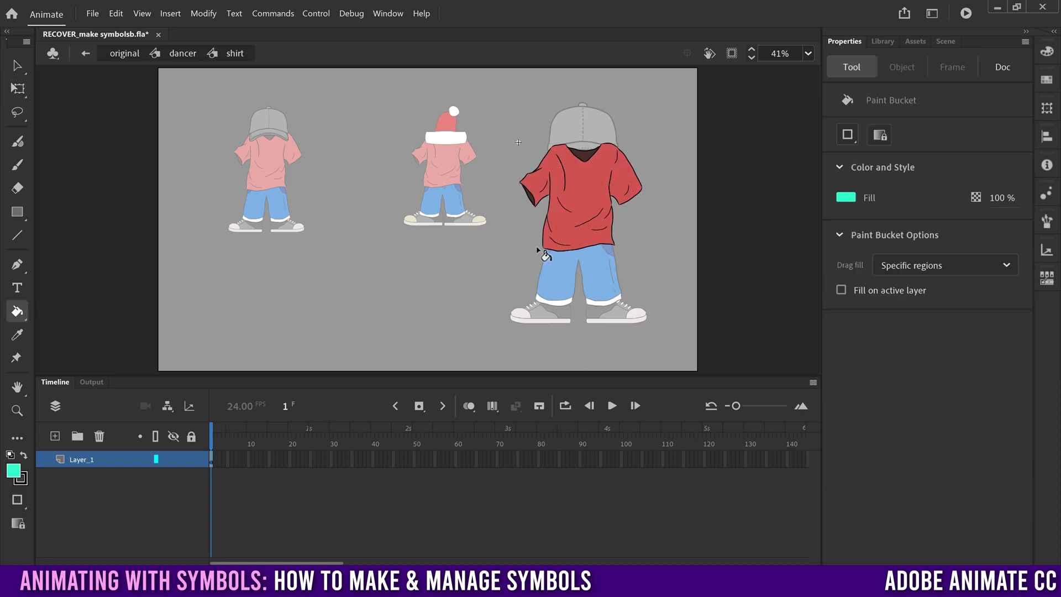
click(580, 181)
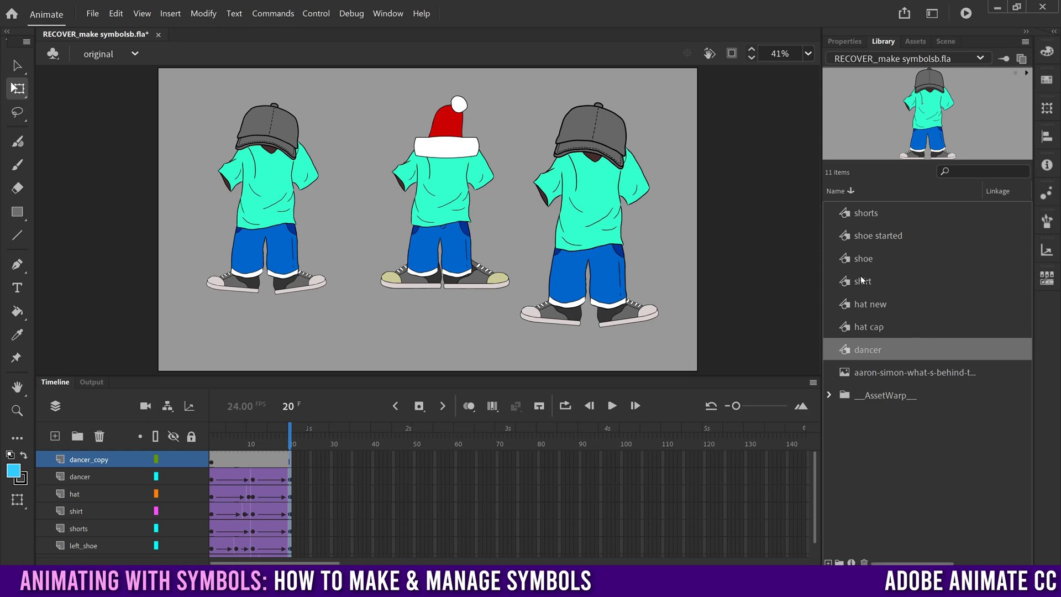
- Duplicate the dancer symbol in the library as a Graphic symbol, keeping the suggested name
right_click(890, 349)
click(926, 129)
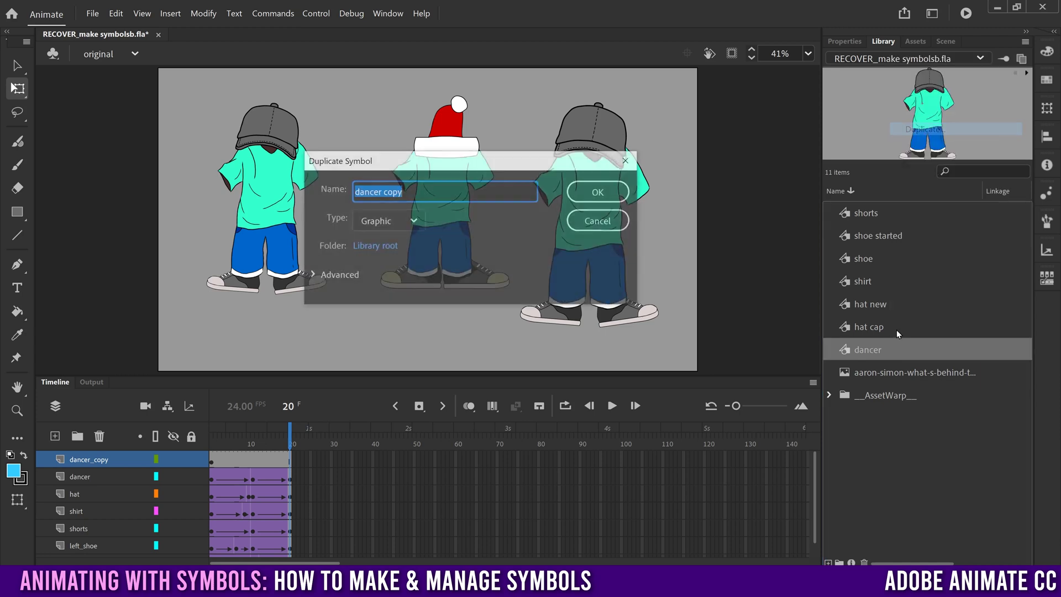
click(593, 191)
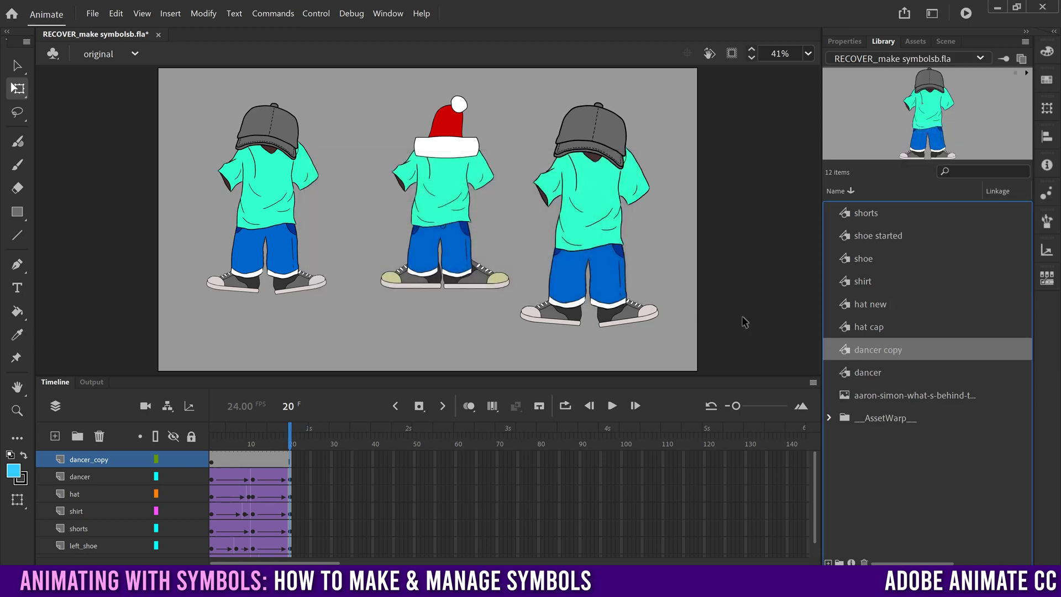
- Open the dancer copy symbol, rotate its hat at frame 1 until it is tipped nearly upside down, and return to the scene
double_click(844, 349)
click(529, 194)
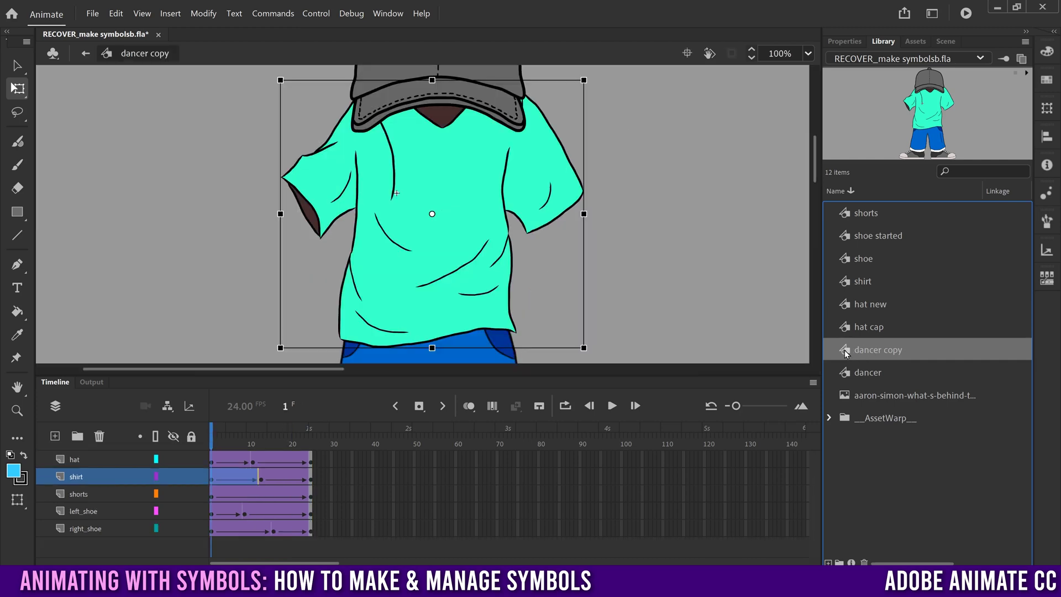
drag(817, 176, 780, 144)
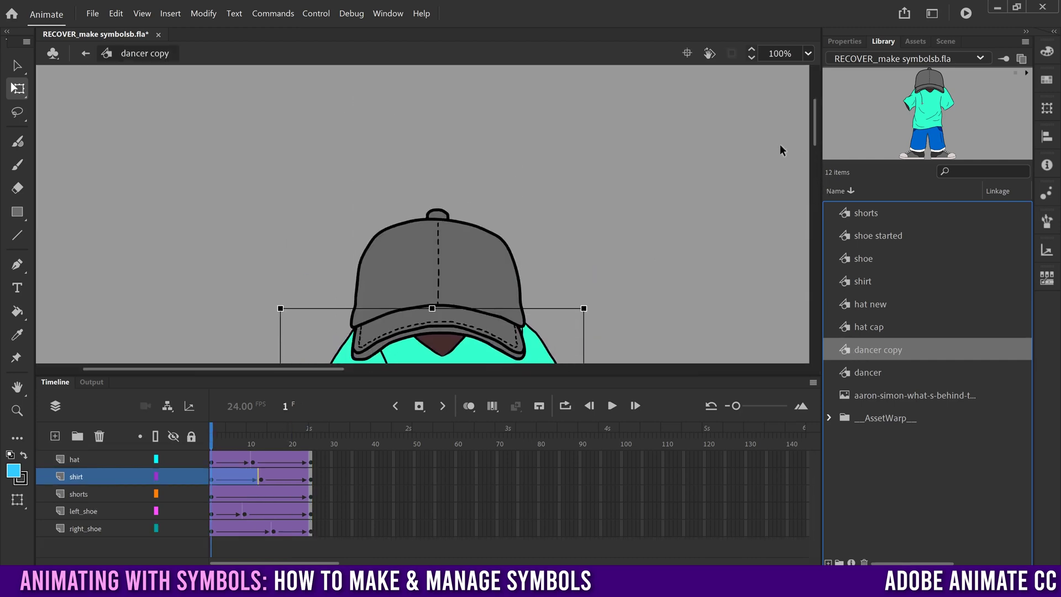
click(461, 268)
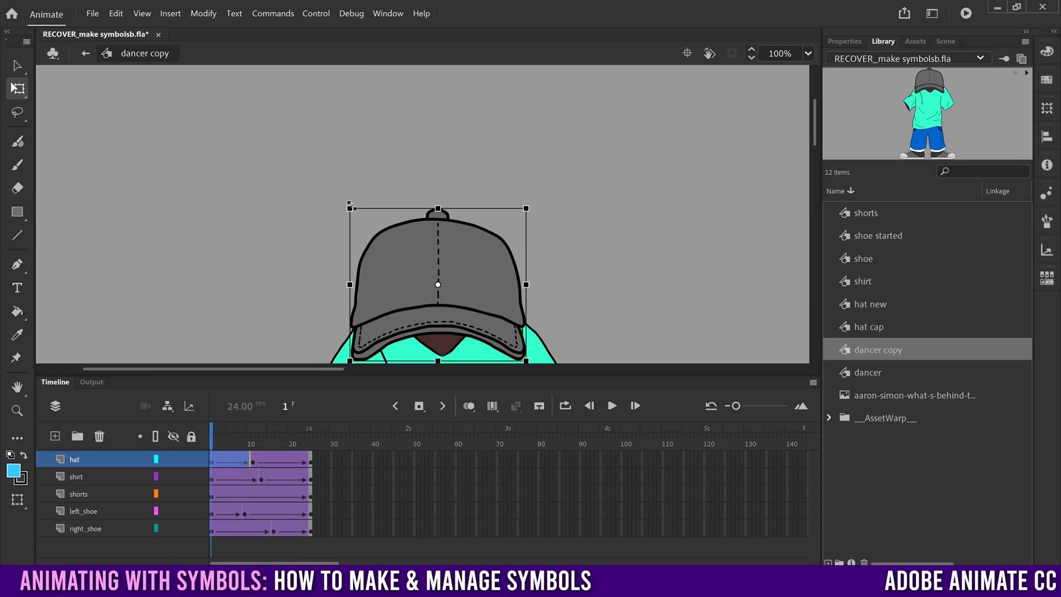
drag(348, 199, 584, 319)
click(90, 55)
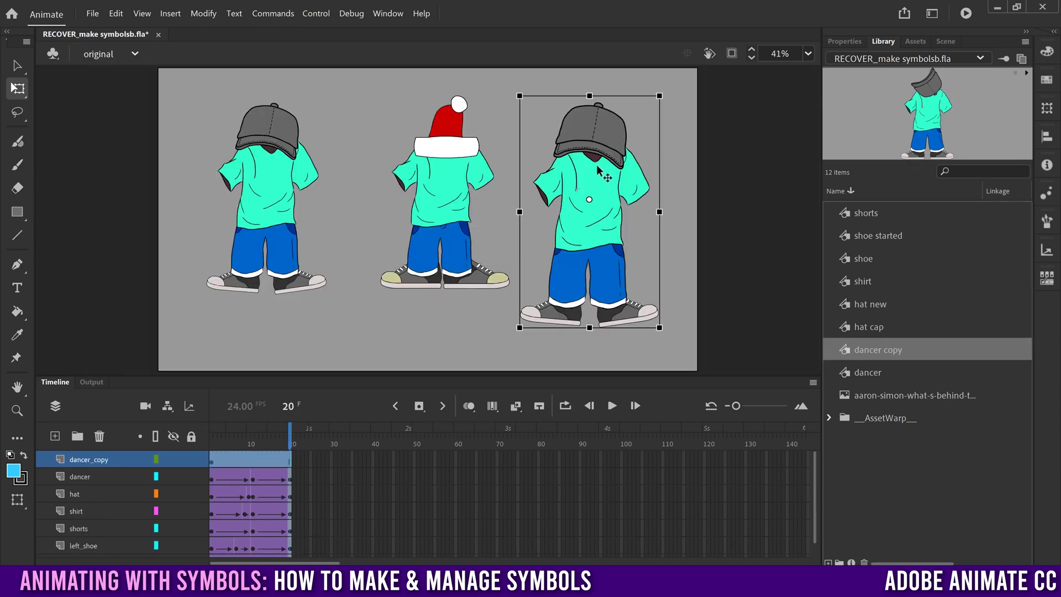
- Replace the large dancer instance on the dancer_copy layer with an instance of the dancer copy symbol, and go back to frame 1
key(Delete)
click(841, 349)
drag(596, 184, 582, 211)
drag(253, 448, 211, 436)
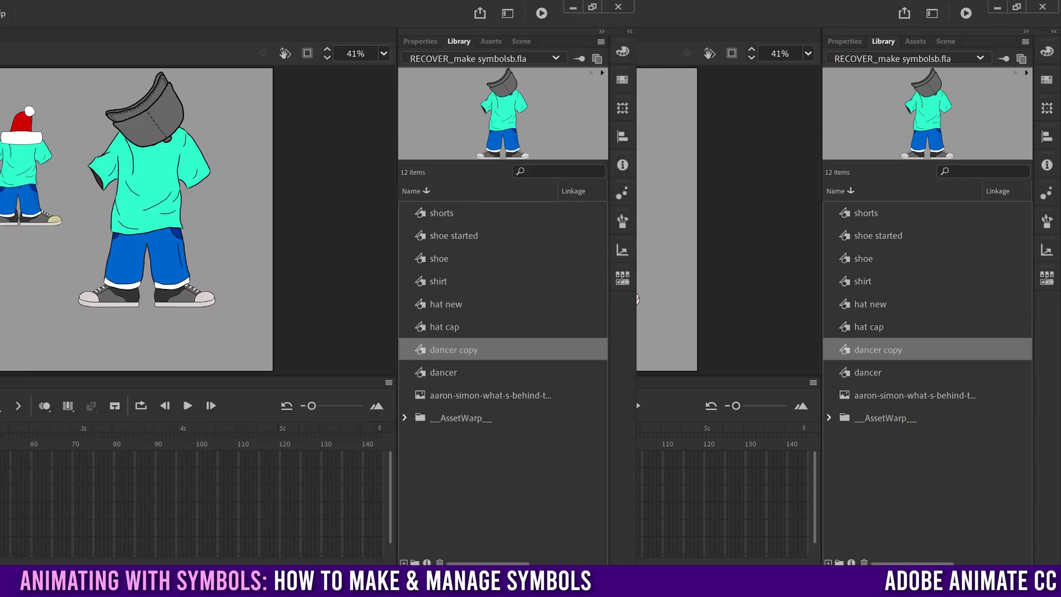
- Duplicate the shirt symbol in the library, keeping the suggested name
click(866, 283)
right_click(892, 281)
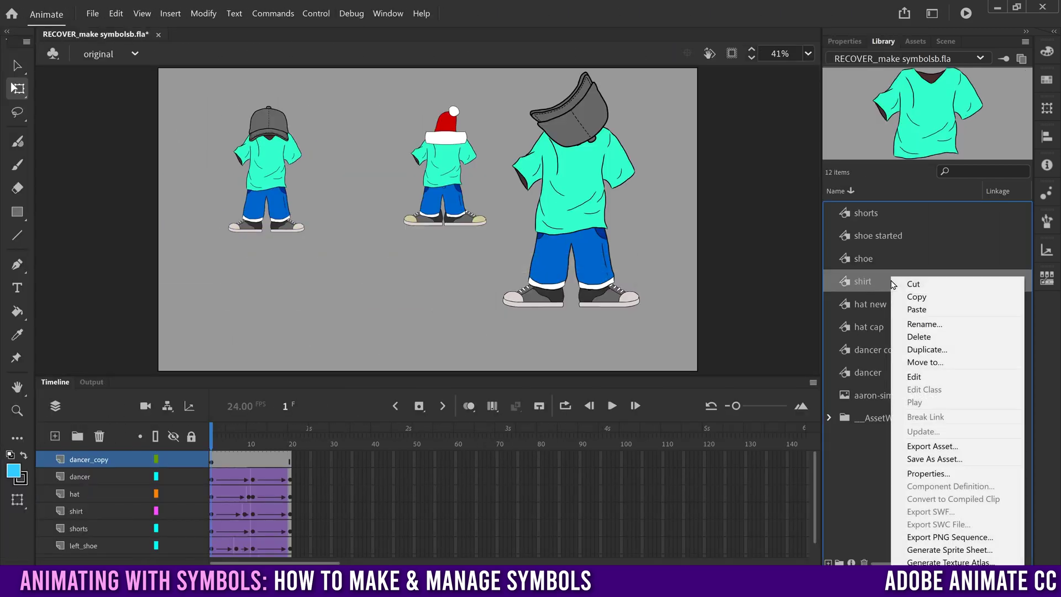
click(926, 349)
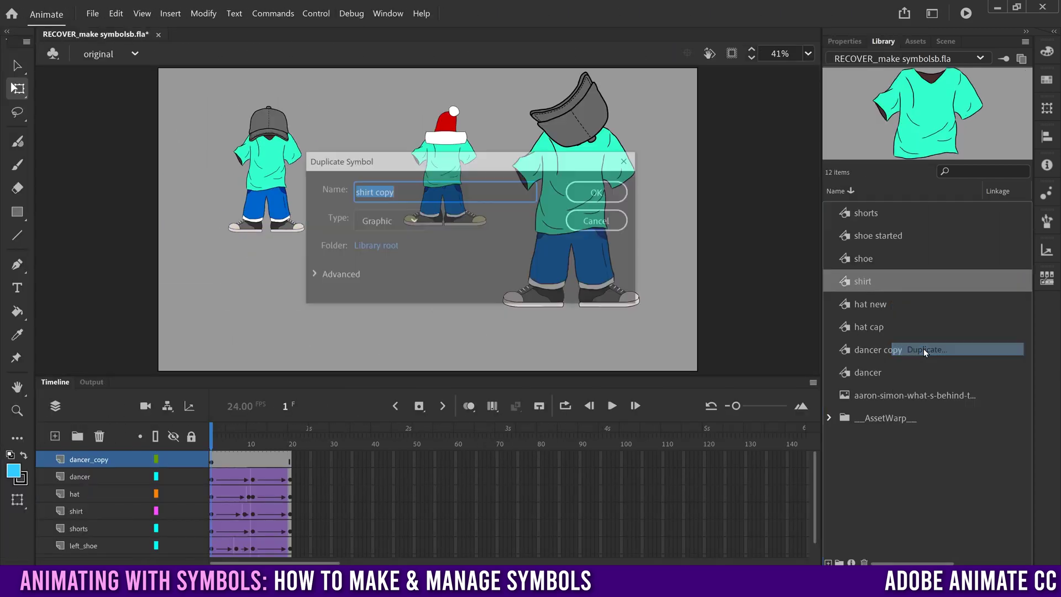
click(600, 192)
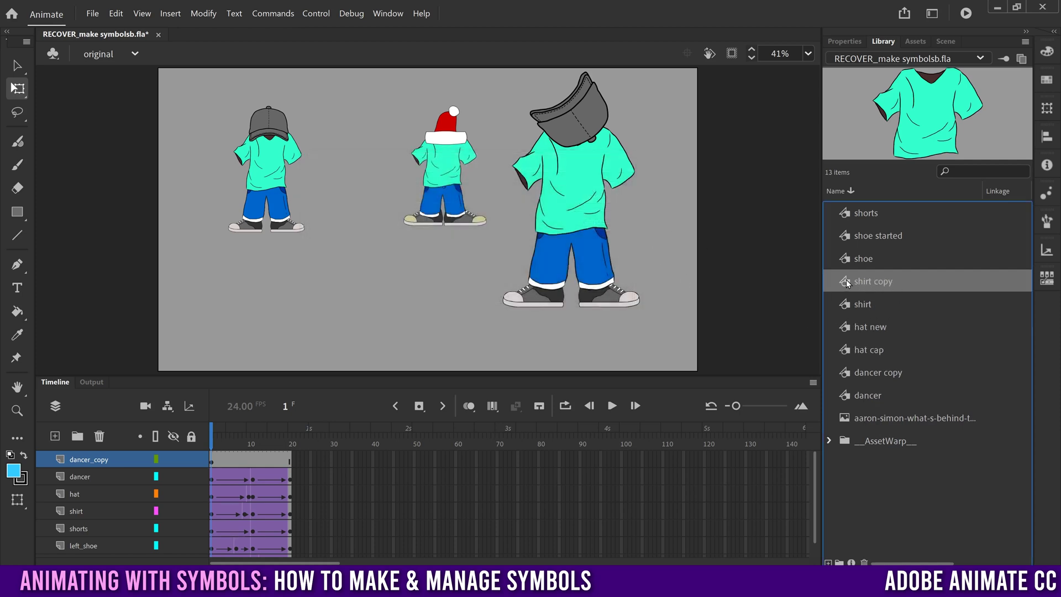
- Open the shirt copy symbol, fill its body with light blue using the Paint Bucket, and return to the scene
double_click(845, 281)
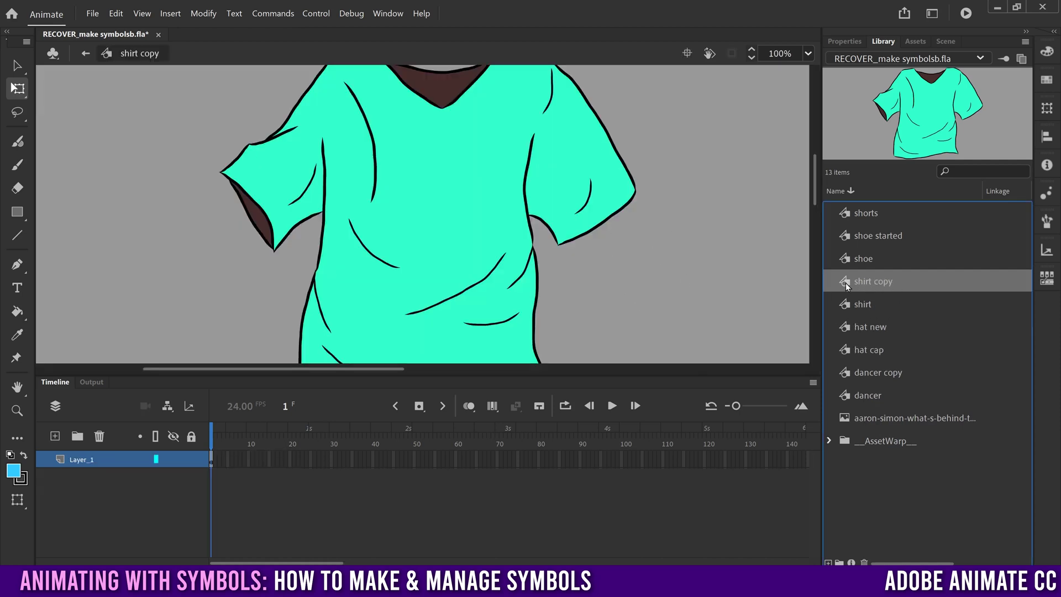
click(17, 312)
click(845, 41)
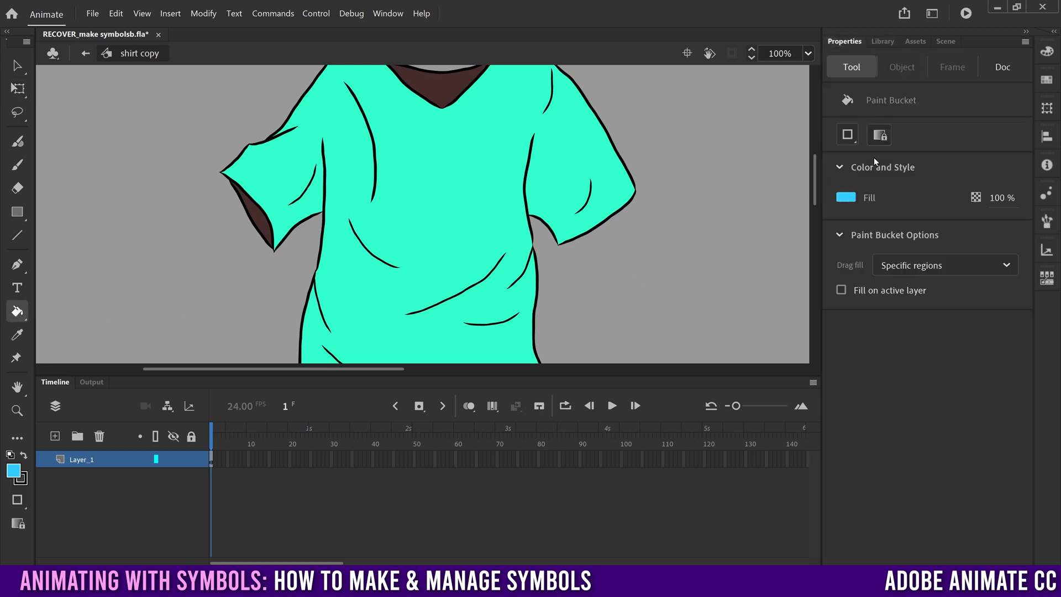
click(432, 163)
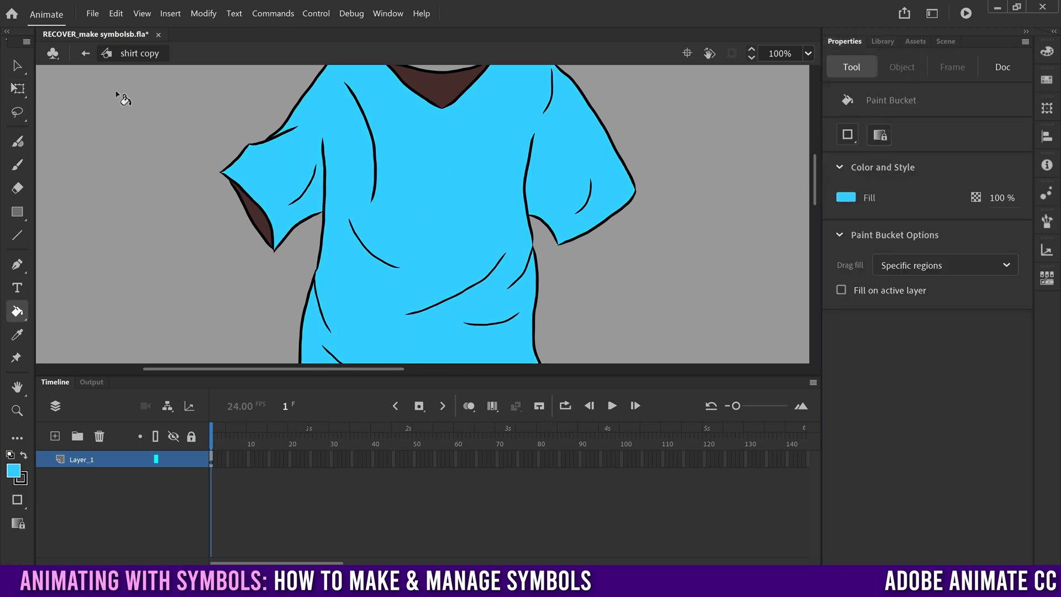
click(86, 53)
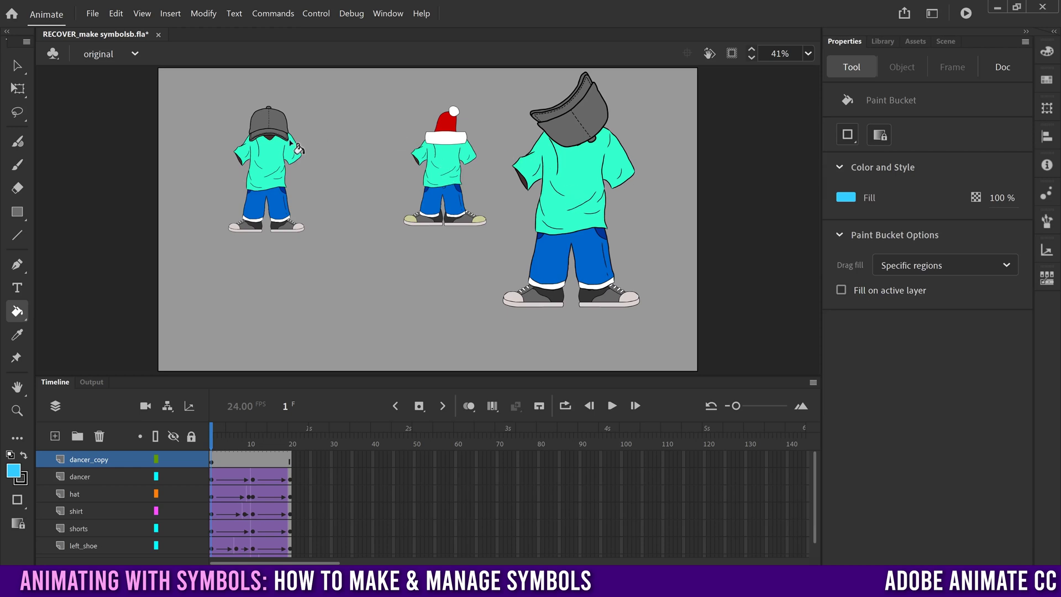
- Open the dancer copy instance on the stage for editing and delete its shirt layer
click(883, 42)
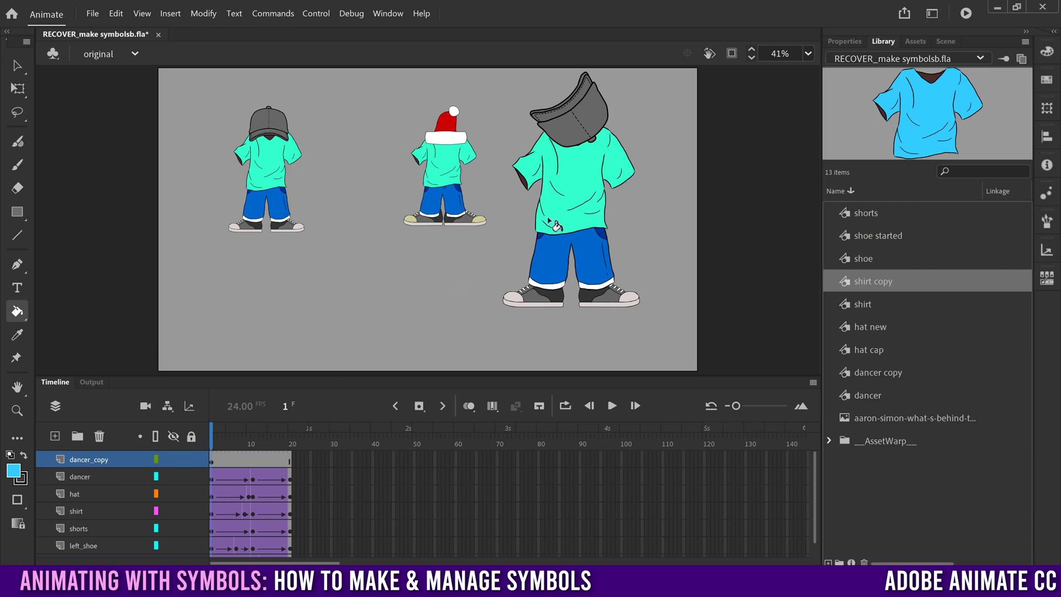
key(v)
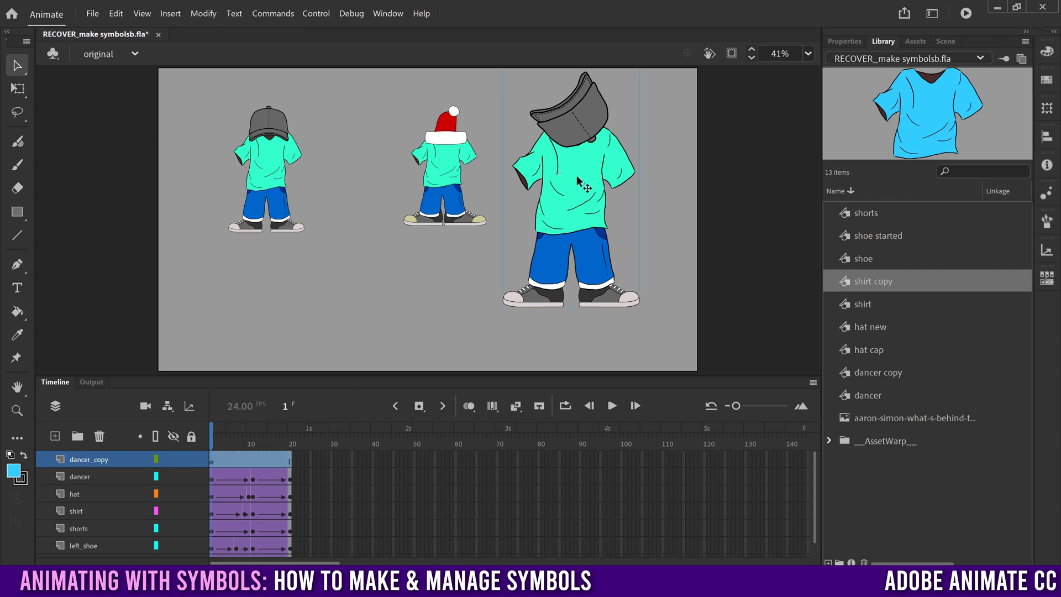
double_click(585, 184)
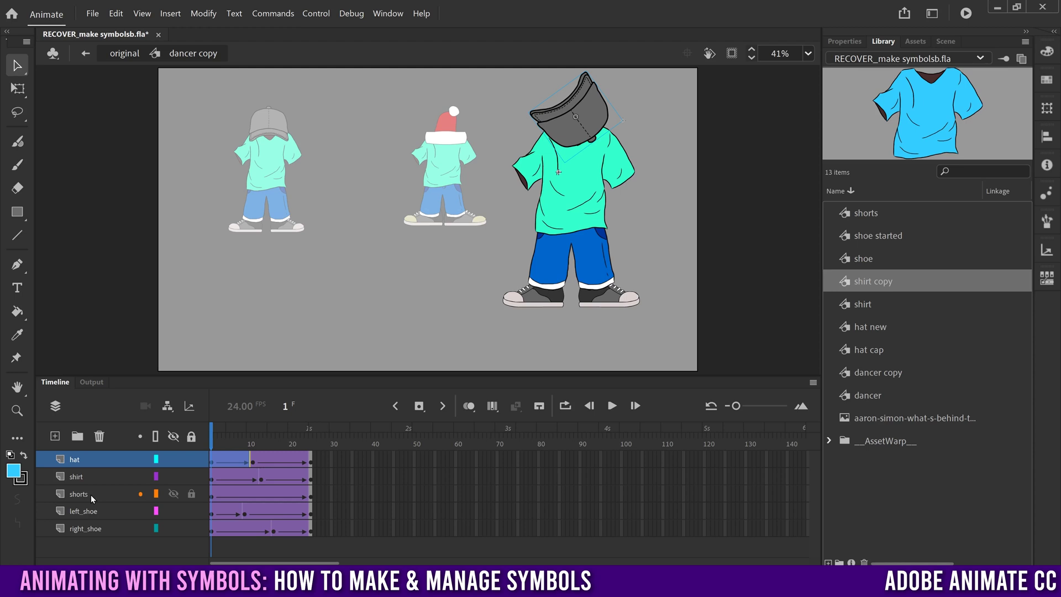
click(91, 475)
click(100, 437)
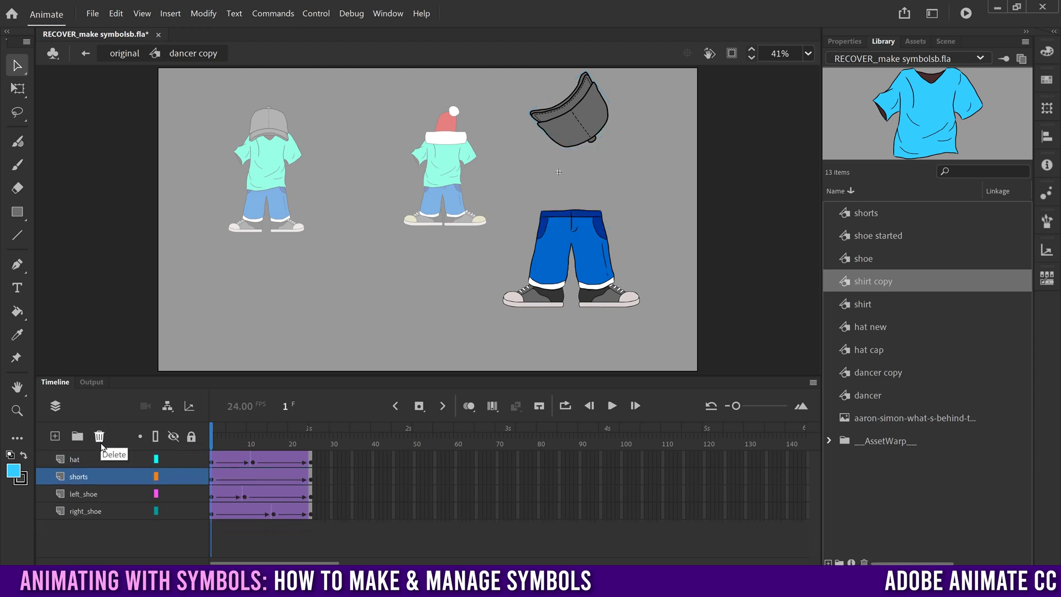
- Add the shirt copy symbol to the shorts layer of dancer copy, scale it down, and fit it between the hat and the shorts
drag(857, 285, 645, 258)
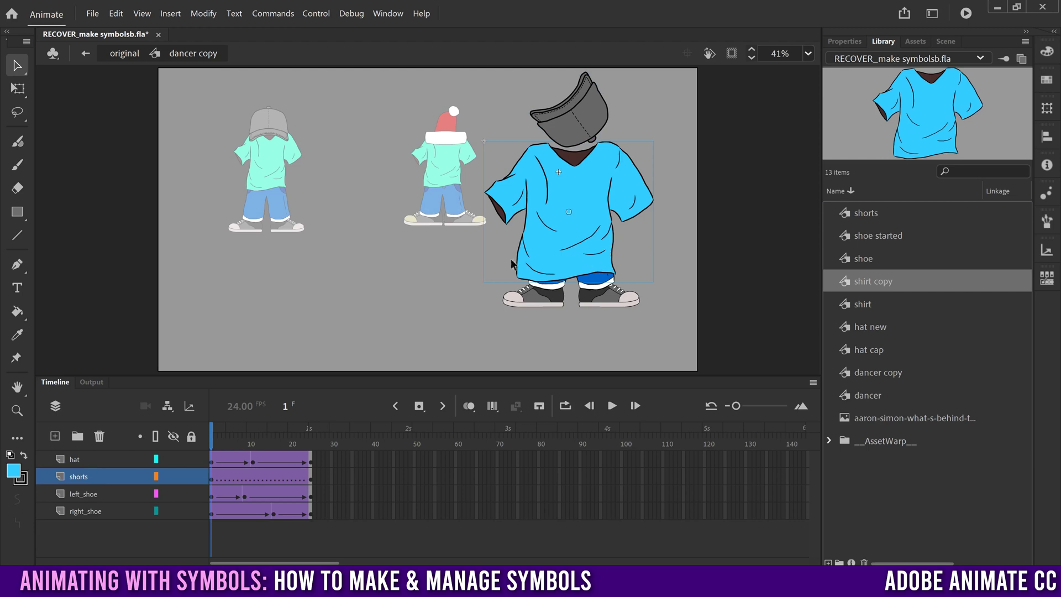
click(18, 89)
drag(651, 276, 627, 270)
drag(586, 191, 593, 143)
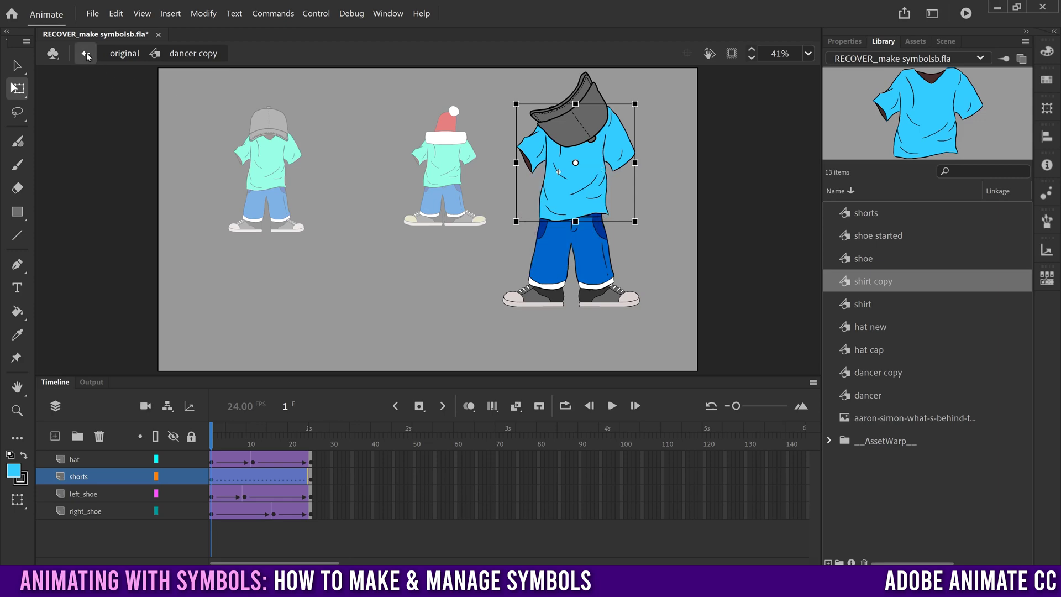